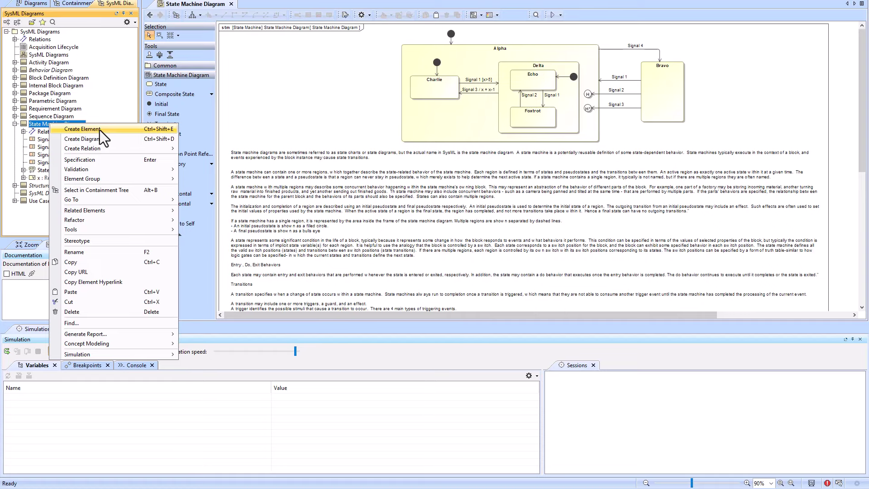
# Create a SysML activity diagram under the State Machine Diagram block and name it Example Act.
pyautogui.click(100, 139)
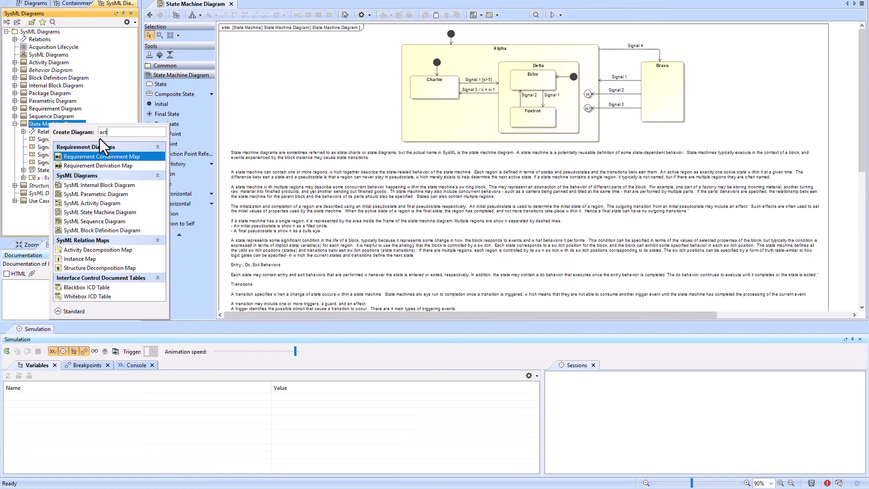
pyautogui.write('act')
pyautogui.click(88, 157)
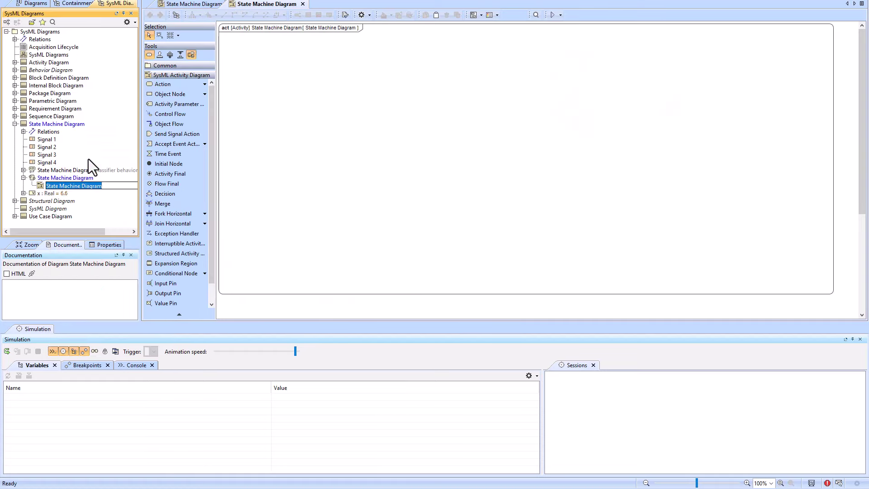
pyautogui.write('Example Act')
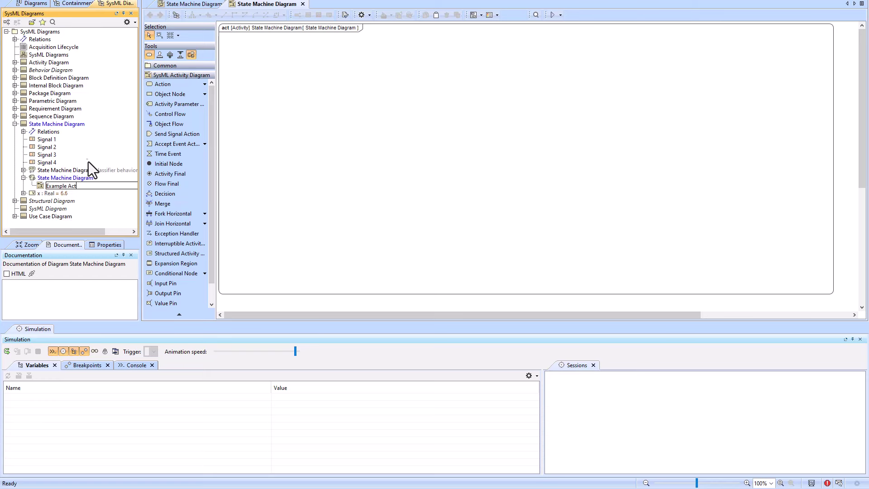
pyautogui.press('Return')
# Place an initial node near the frame's upper-left corner and an opaque action named x=x+2 below it.
pyautogui.click(169, 164)
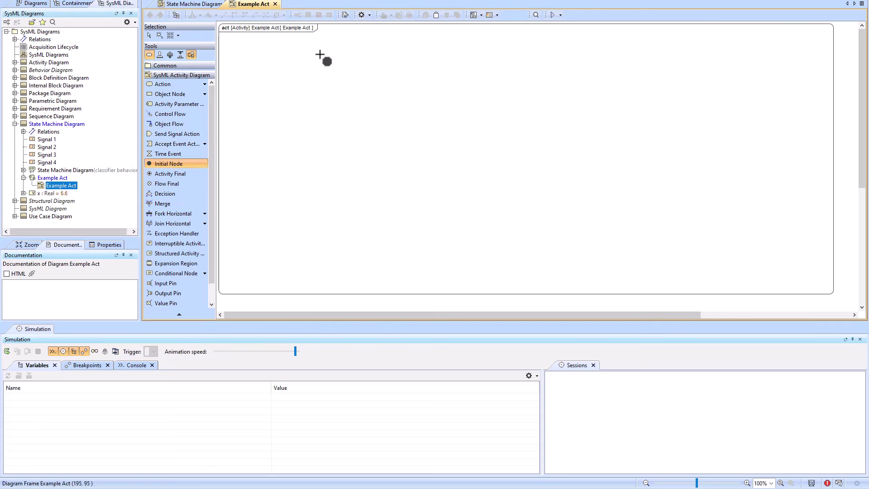
pyautogui.click(278, 51)
pyautogui.click(204, 84)
pyautogui.click(241, 115)
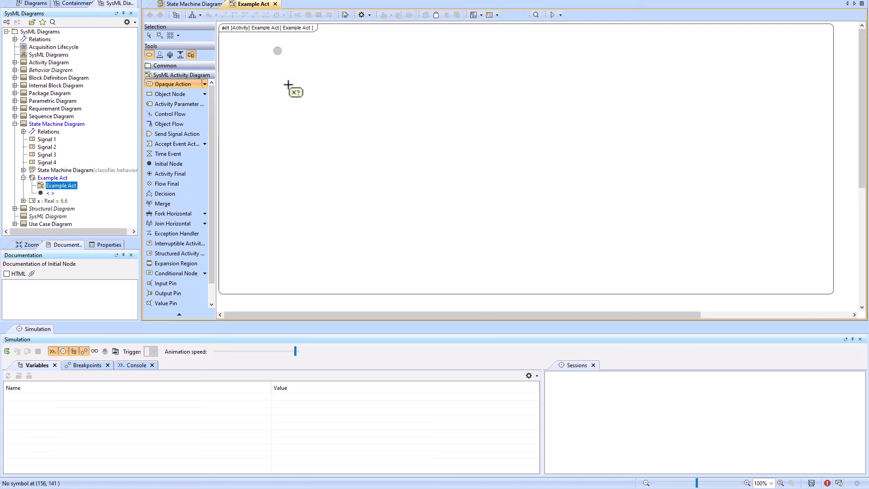
pyautogui.click(281, 95)
pyautogui.write('x=x')
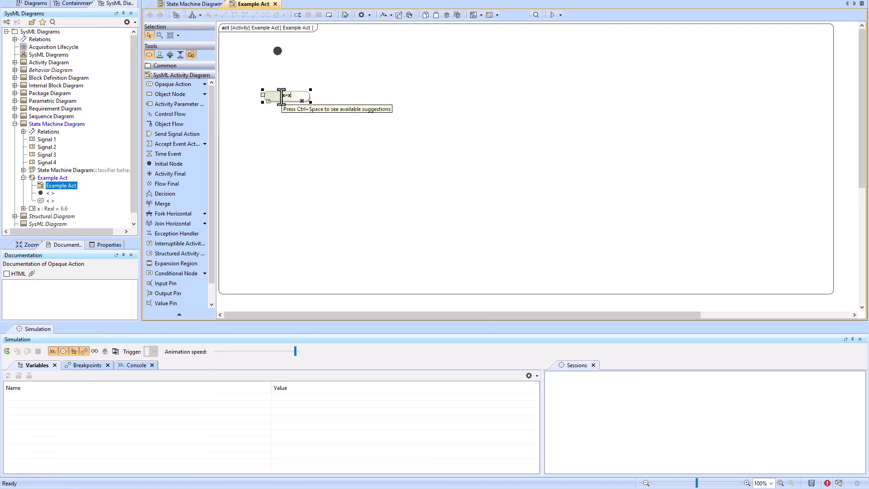
pyautogui.write('+2')
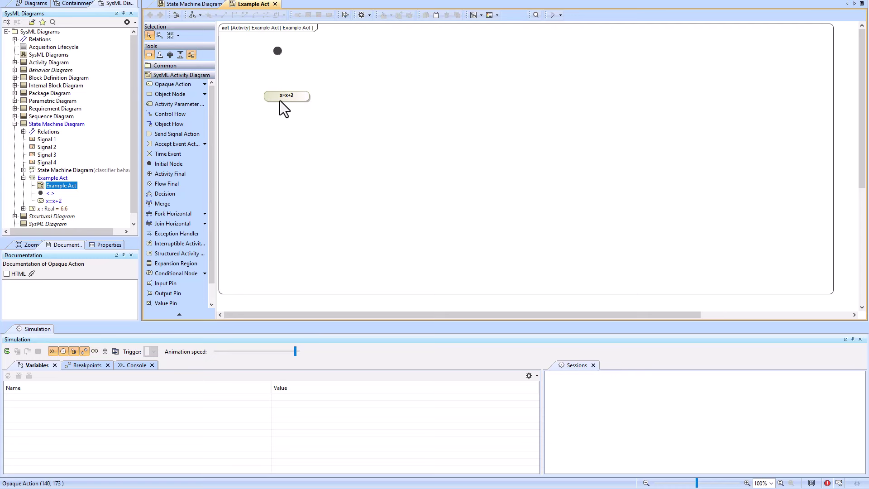
pyautogui.press('Return')
# Add a decision node between the initial node and the x=x+2 action, with a flow final node beside it.
pyautogui.click(164, 193)
pyautogui.click(277, 73)
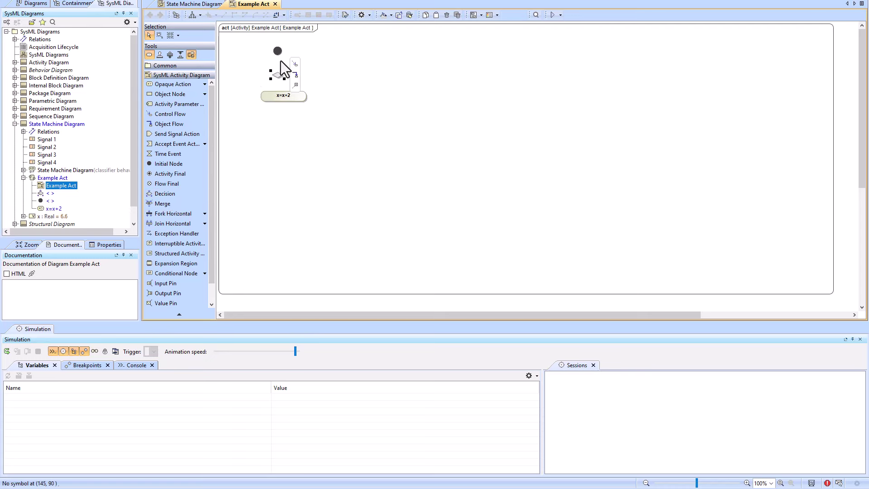
pyautogui.click(166, 184)
pyautogui.click(323, 72)
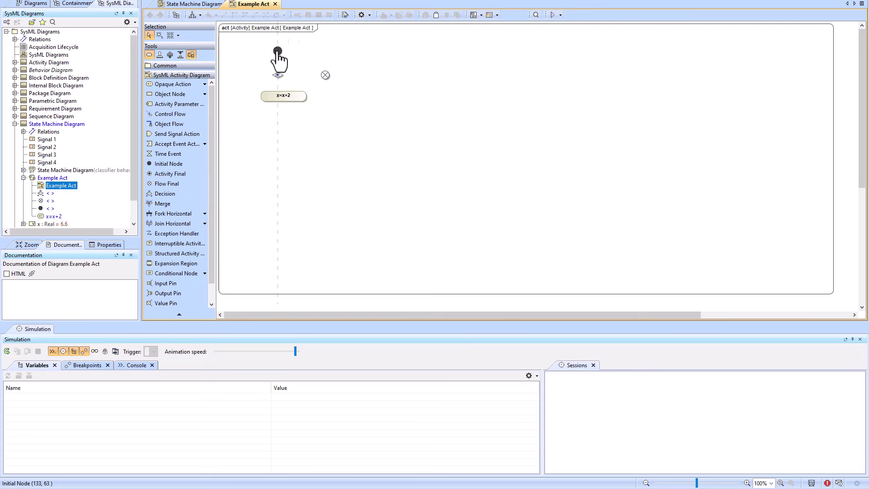
# Draw control flows from the initial node to the decision, on to the x=x+2 action, and back to the decision.
pyautogui.moveTo(281, 57); pyautogui.dragTo(278, 74)
pyautogui.click(281, 97)
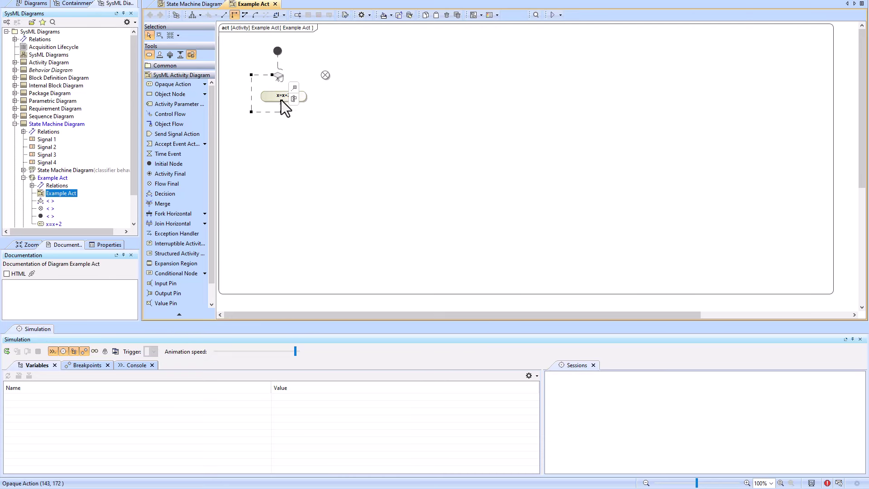
# Insert a merge node above the decision to receive the action's loop-back flow, and connect the decision to the flow final node.
pyautogui.click(163, 203)
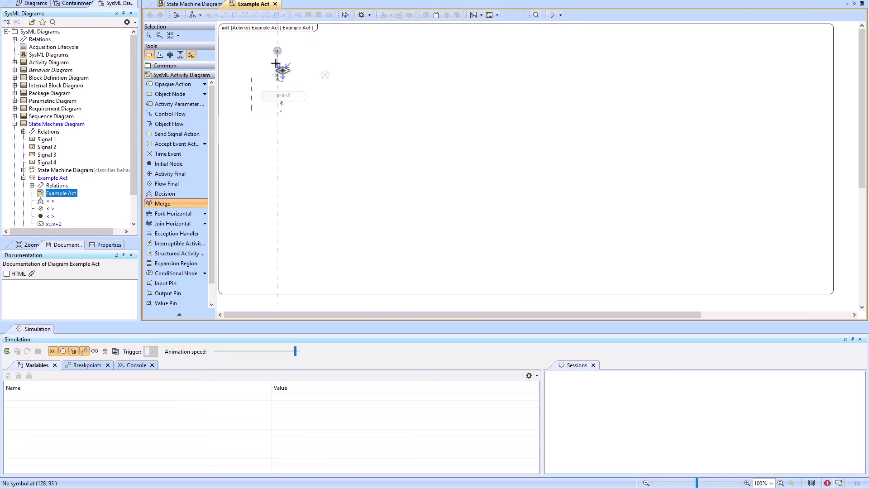
pyautogui.click(278, 64)
pyautogui.moveTo(287, 107)
pyautogui.click(318, 64)
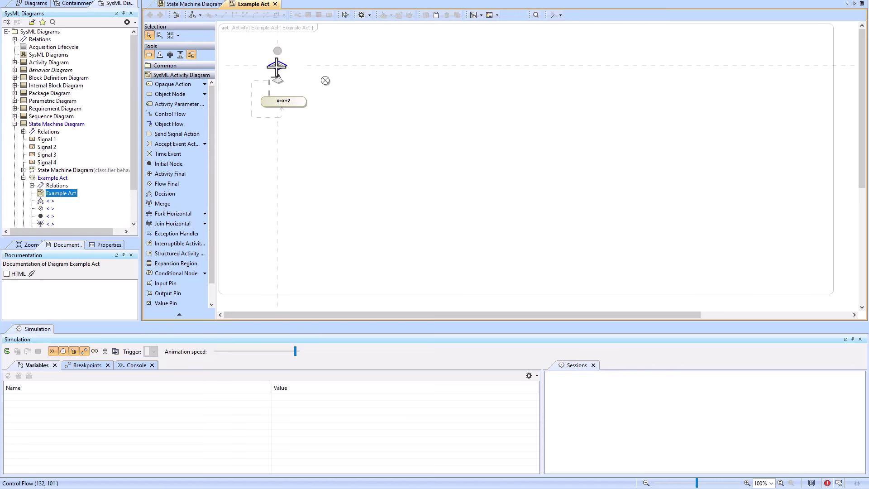
pyautogui.click(278, 65)
pyautogui.moveTo(247, 103); pyautogui.dragTo(326, 80)
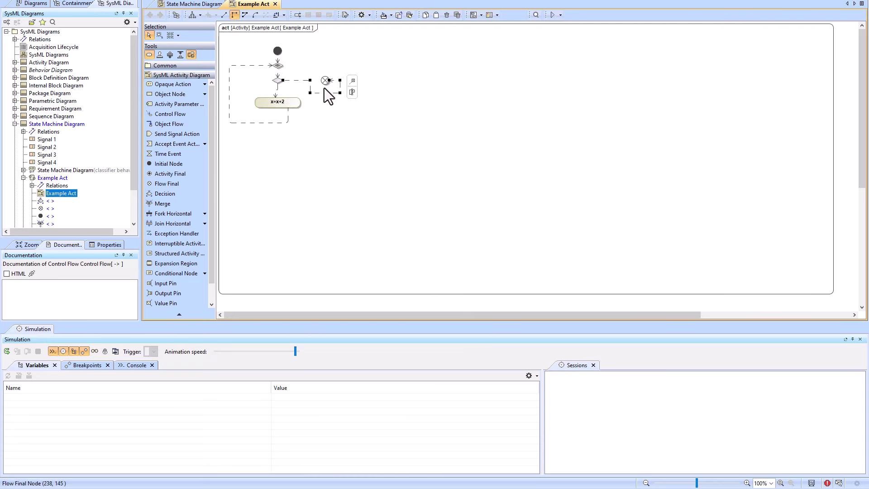
# Shrink the Example Act diagram frame to fit its contents.
pyautogui.click(833, 293)
pyautogui.doubleClick(832, 293)
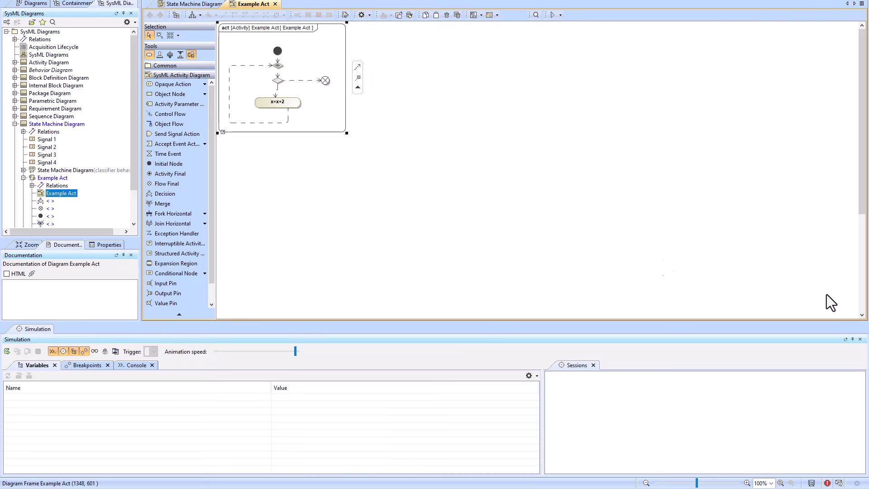
pyautogui.click(831, 302)
# Set the guard of the control flow from the decision to the flow final node to x>8.
pyautogui.click(292, 80)
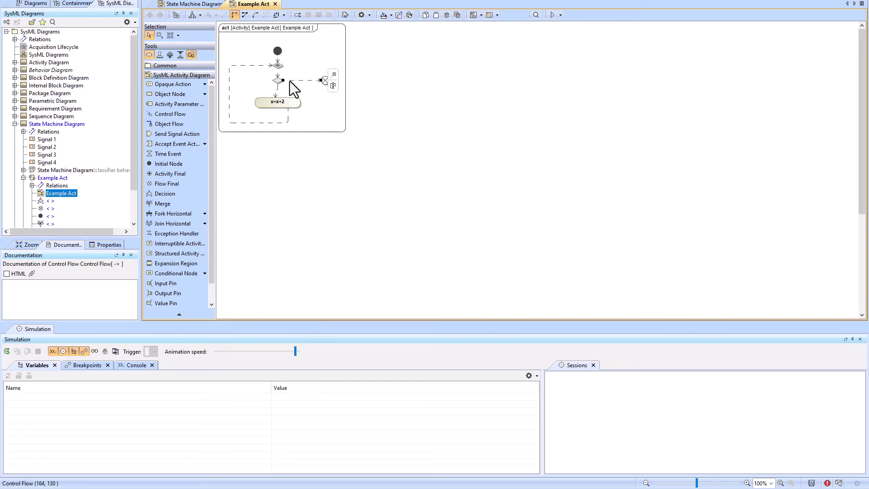
pyautogui.press('Return')
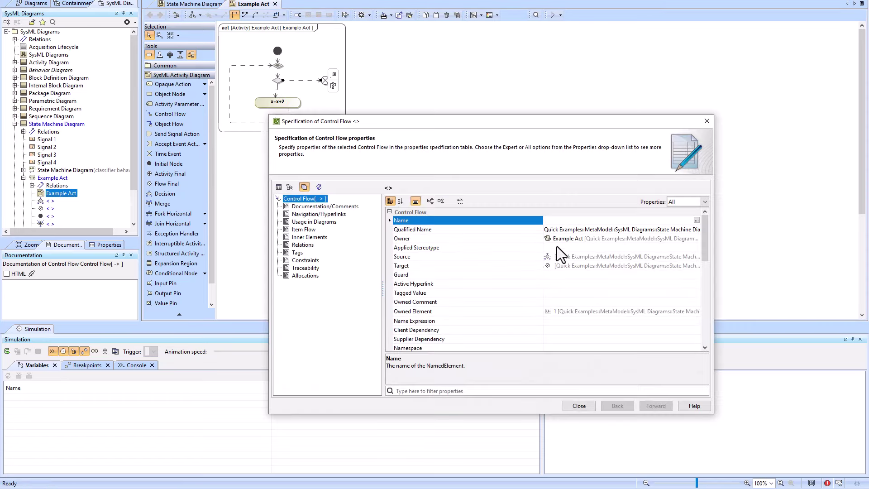
pyautogui.click(559, 276)
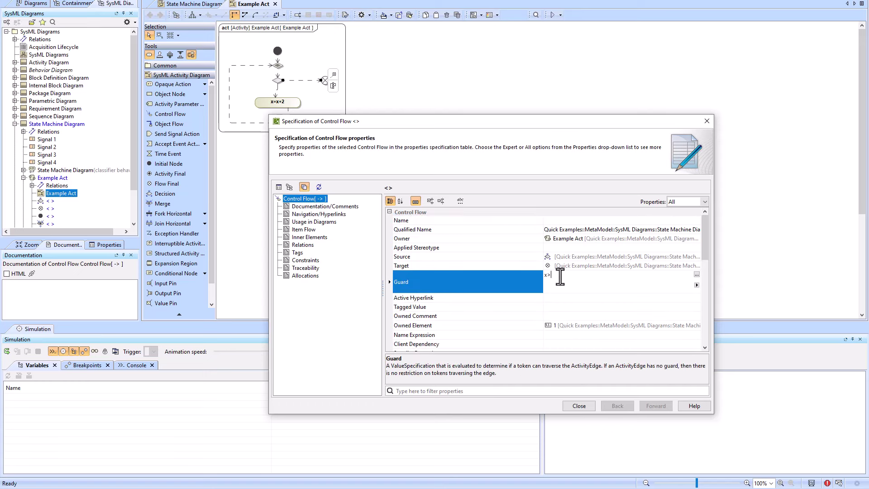
pyautogui.write('x>8')
pyautogui.click(580, 406)
# Set the guard of the control flow from the decision to the x=x+2 action to else.
pyautogui.click(277, 92)
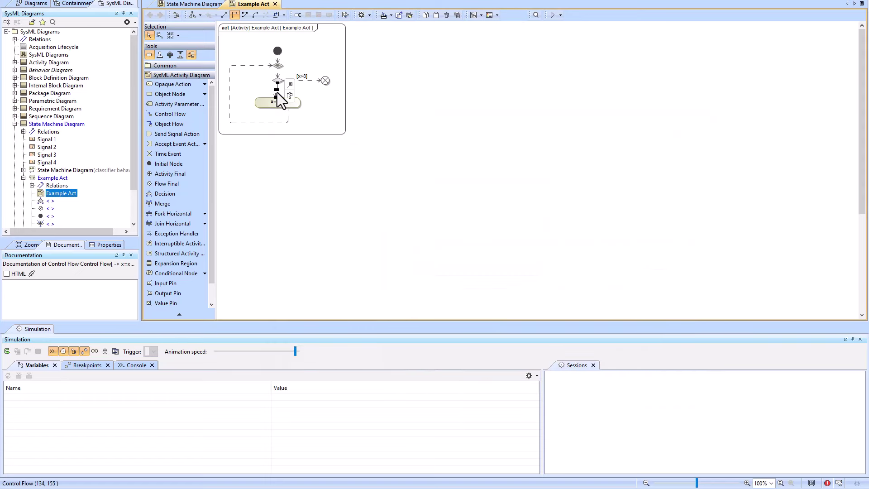
pyautogui.doubleClick(278, 93)
pyautogui.click(560, 277)
pyautogui.write('e')
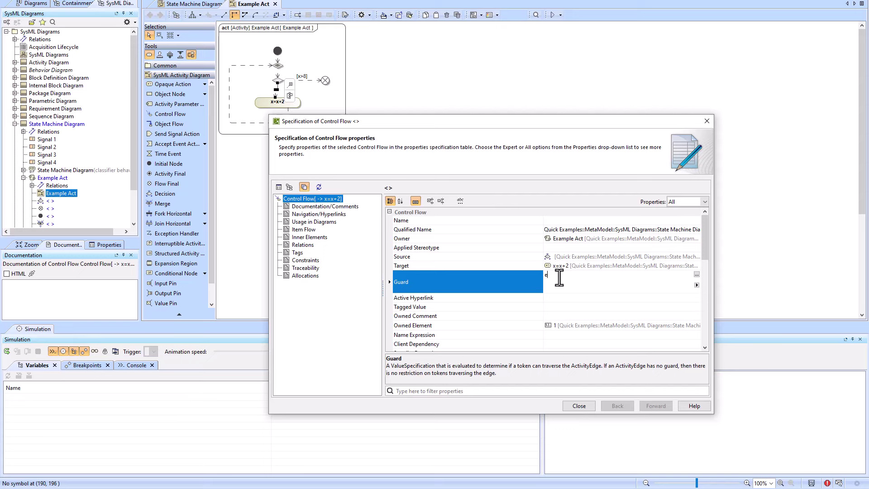
pyautogui.write('lse')
pyautogui.click(579, 406)
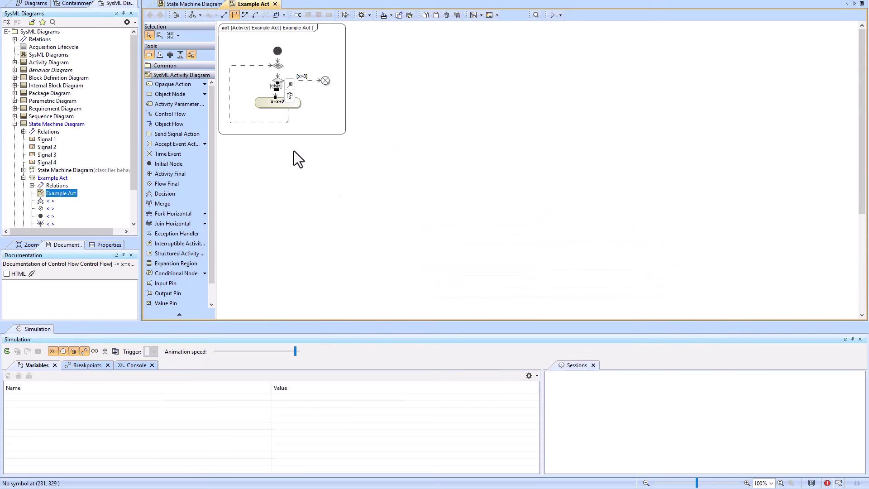
# Move the x=x+2 action slightly down and center the start of its loop-back control flow beneath it.
pyautogui.click(284, 106)
pyautogui.moveTo(284, 107); pyautogui.dragTo(284, 111)
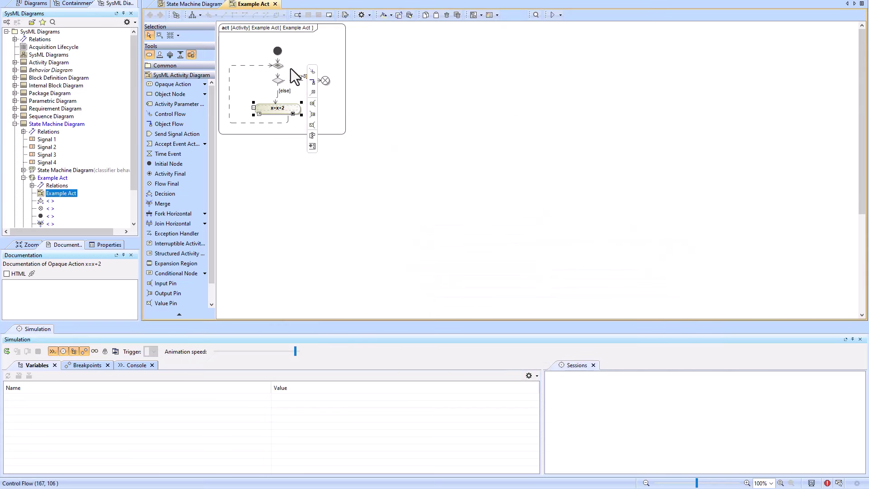
pyautogui.click(286, 121)
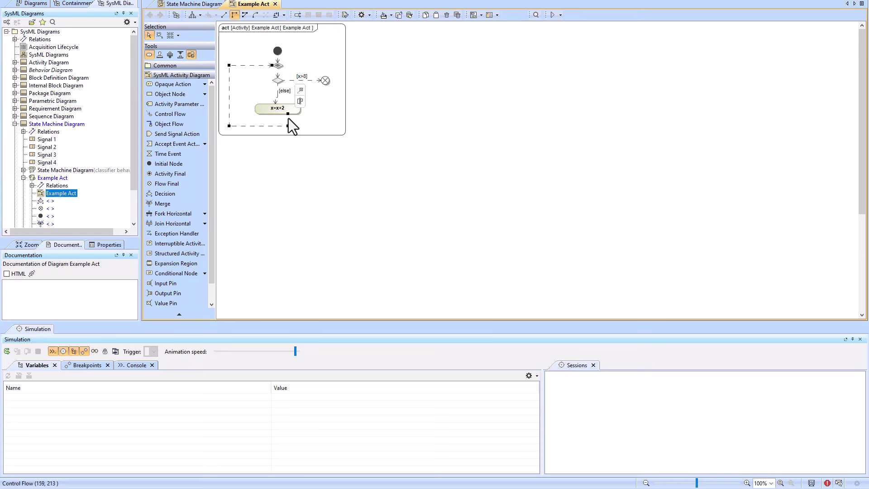
pyautogui.click(277, 119)
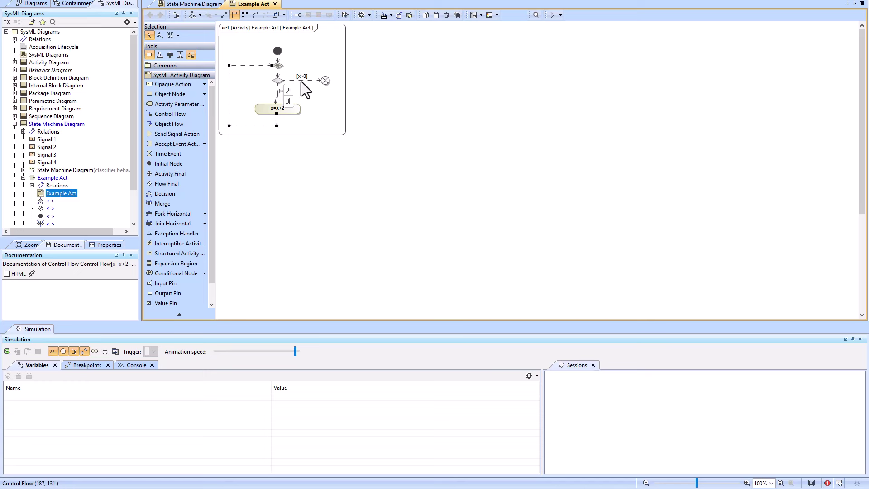
pyautogui.click(279, 99)
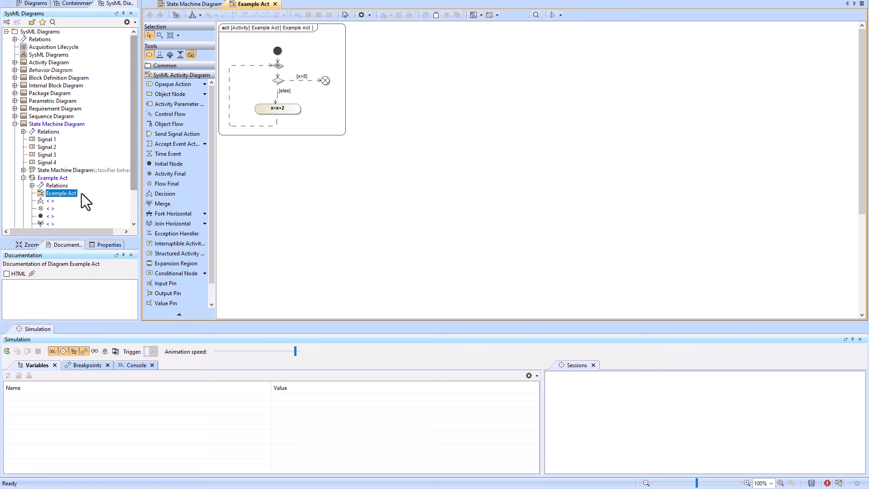
# Close the Example Act diagram and place it as a diagram overview beside the Alpha state on the state machine diagram.
pyautogui.click(275, 4)
pyautogui.moveTo(51, 193); pyautogui.dragTo(264, 75)
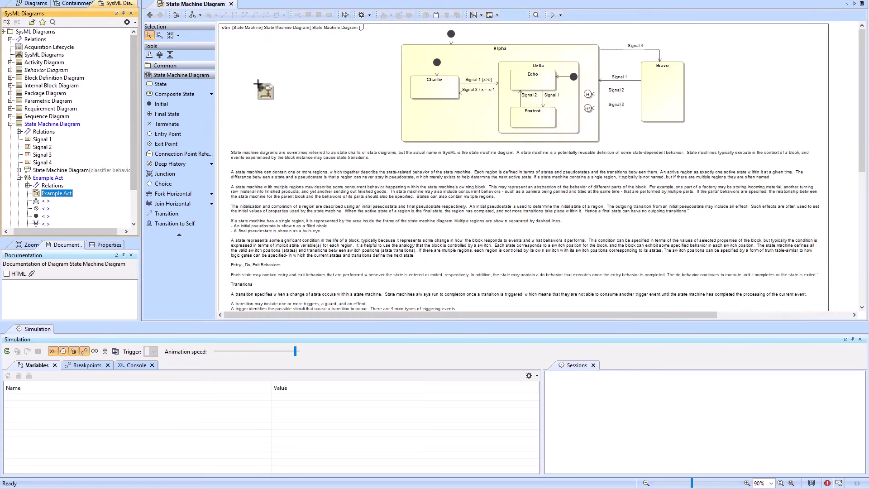
pyautogui.click(292, 68)
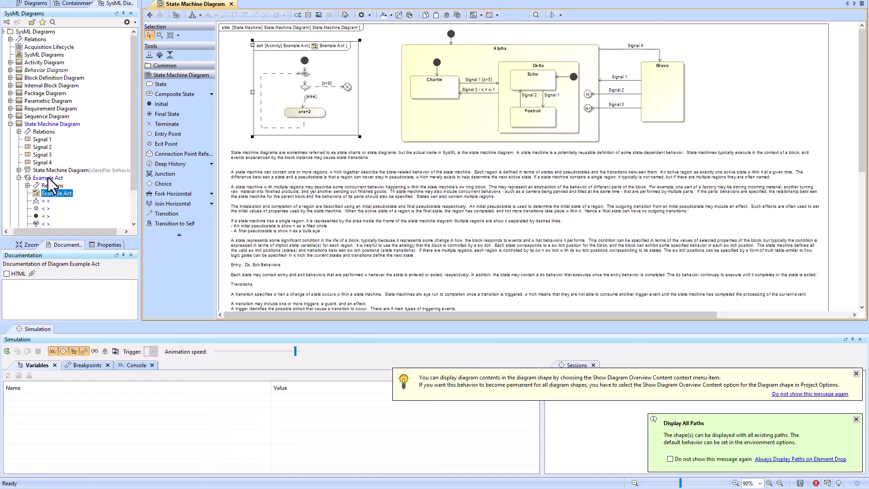
# Try assigning the Example Act activity from the model tree to state Charlie as its Entry behavior.
pyautogui.moveTo(48, 178); pyautogui.dragTo(441, 85)
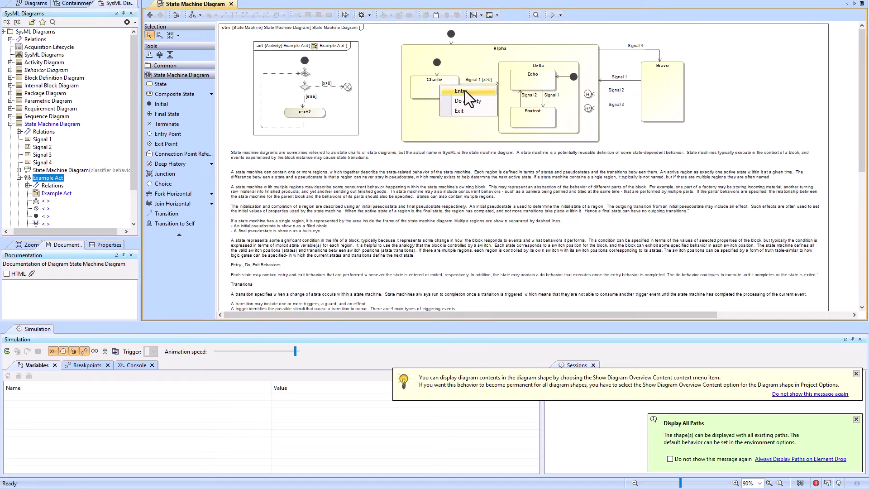
pyautogui.click(466, 92)
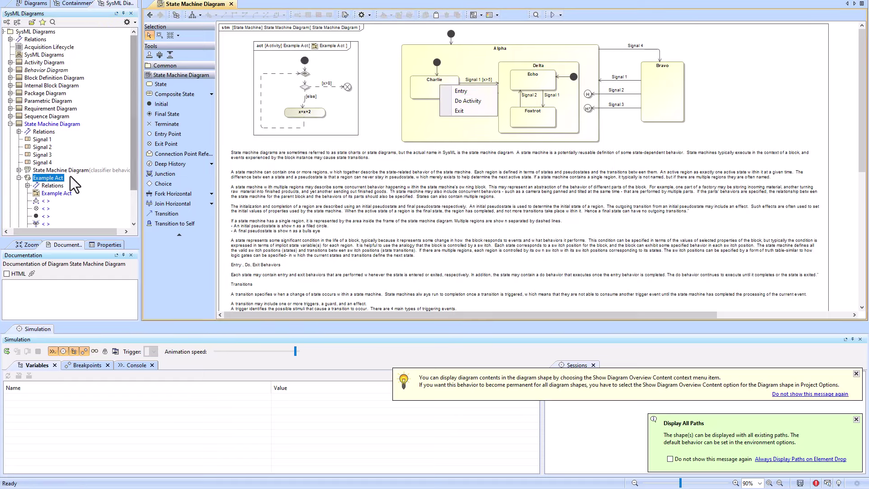
pyautogui.doubleClick(470, 93)
pyautogui.hotkey('ctrl', 'Tab')
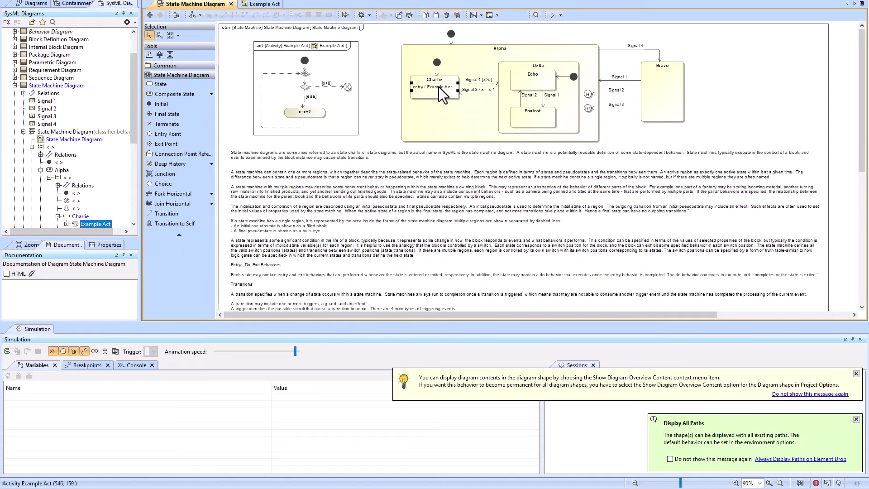
# Inspect the diagrams behind Charlie's entry behavior and return to the state machine diagram.
pyautogui.doubleClick(439, 87)
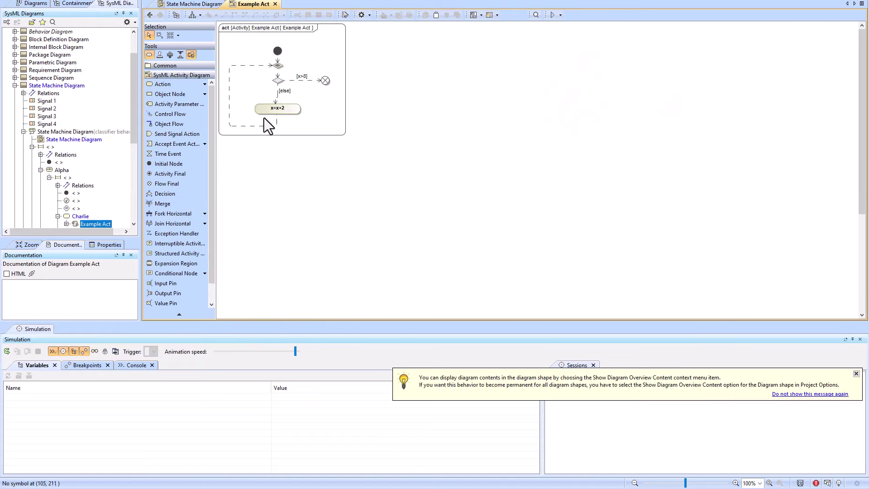
pyautogui.click(150, 15)
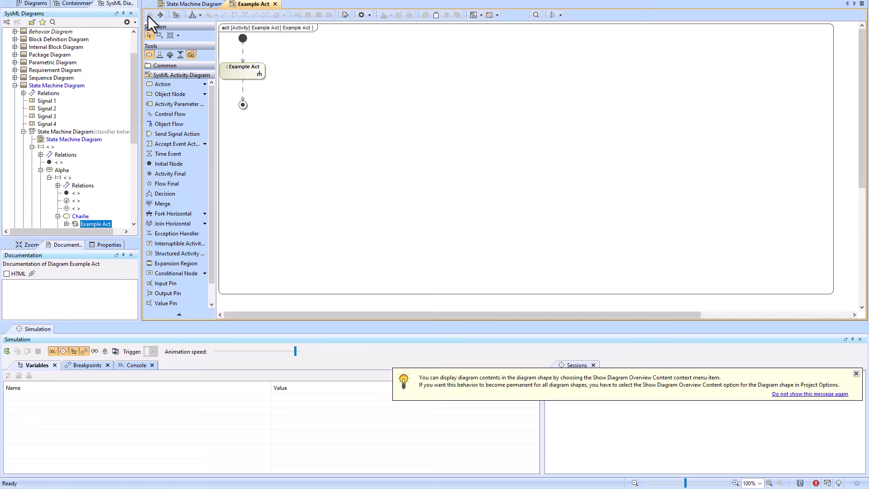
pyautogui.click(276, 4)
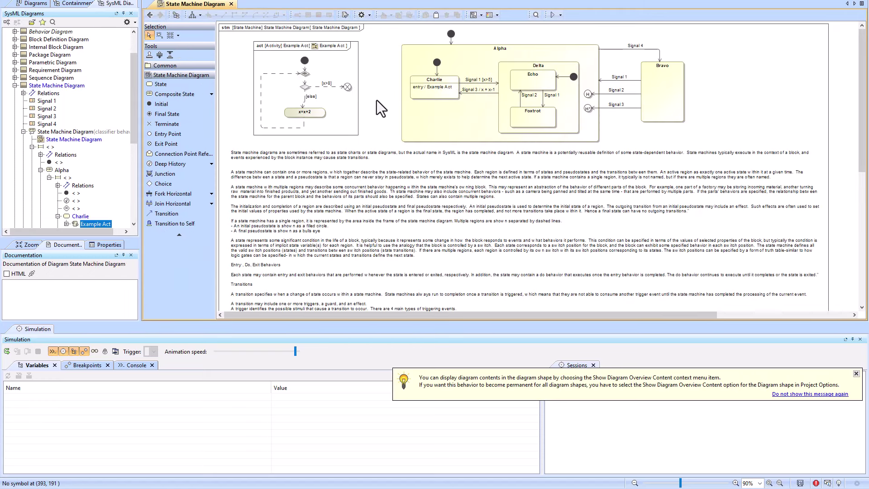
# Assign the Example Act activity from the model tree as state Charlie's Entry behavior element, then close the specification.
pyautogui.doubleClick(418, 96)
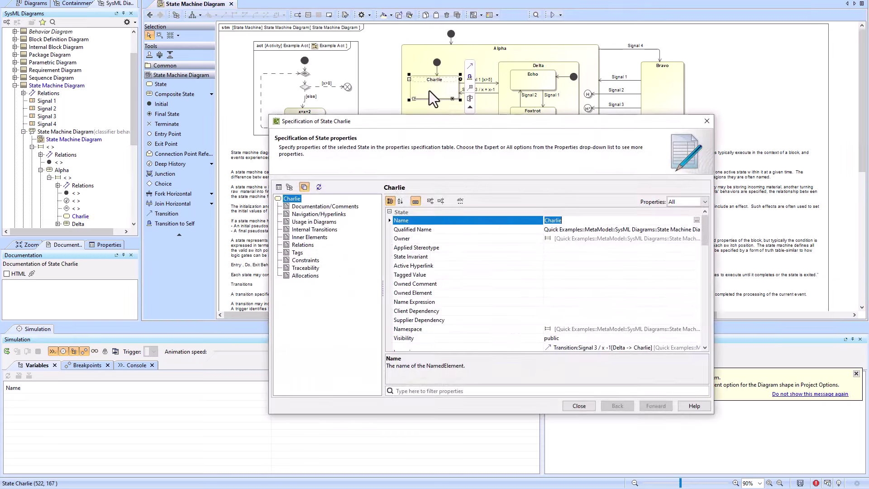
pyautogui.moveTo(399, 126); pyautogui.dragTo(380, 104)
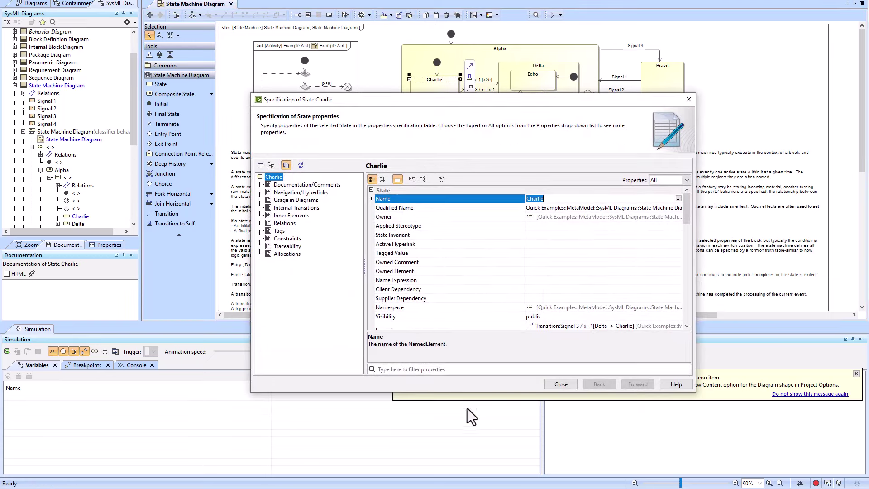
pyautogui.click(450, 369)
pyautogui.scroll(-10, 504, 290)
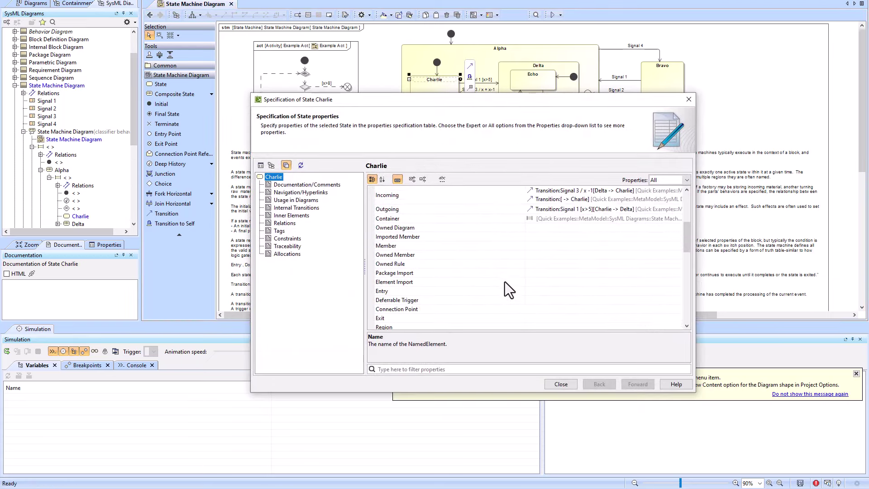
pyautogui.scroll(-6, 504, 281)
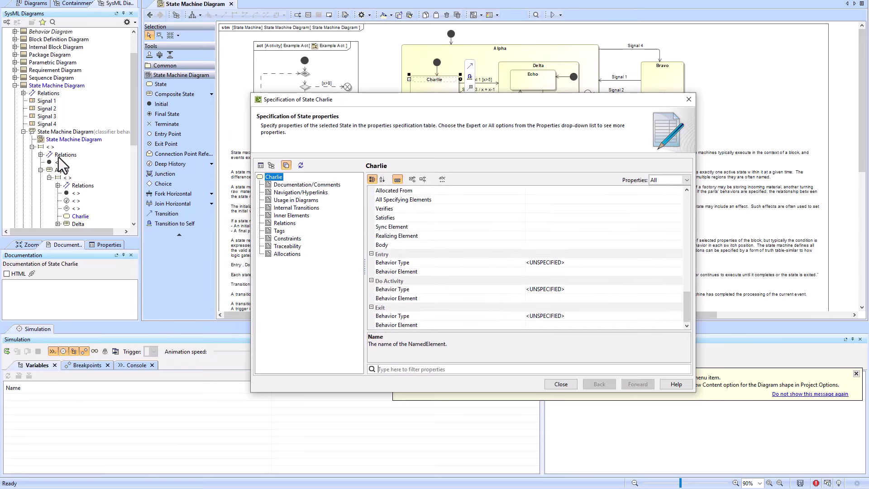
pyautogui.scroll(-5, 58, 166)
pyautogui.moveTo(46, 186); pyautogui.dragTo(555, 266)
pyautogui.moveTo(41, 199); pyautogui.dragTo(550, 273)
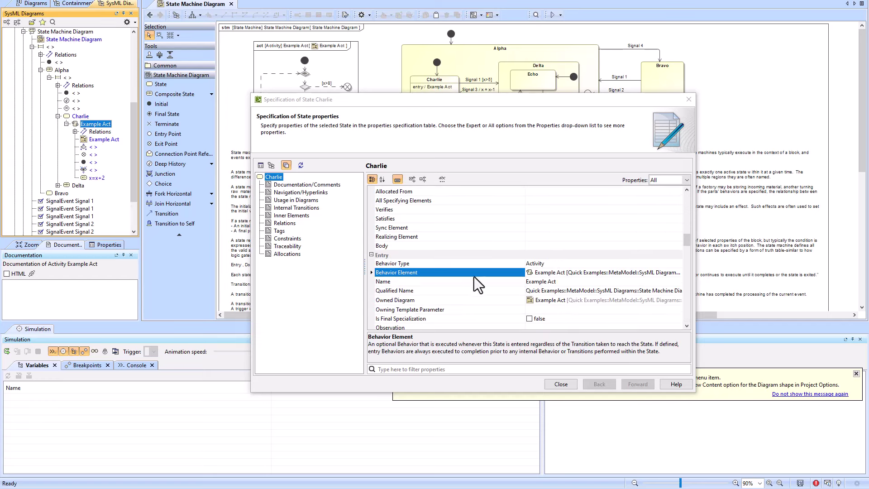
pyautogui.scroll(-2, 504, 274)
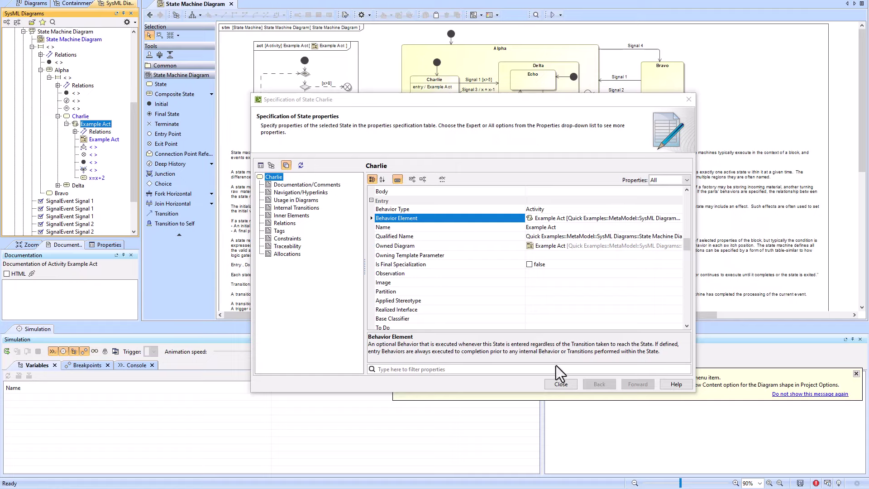
pyautogui.click(561, 385)
# Check the activity diagram behind Charlie's entry behavior and return to the state machine diagram.
pyautogui.doubleClick(436, 86)
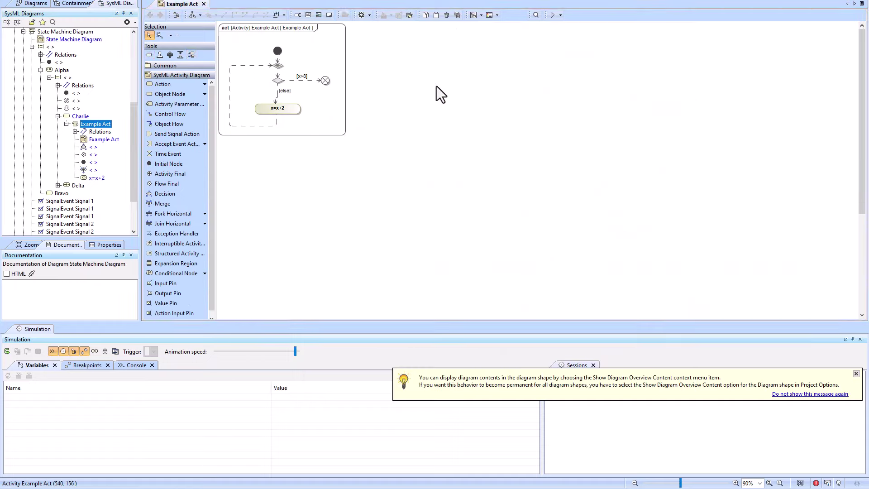
pyautogui.click(150, 15)
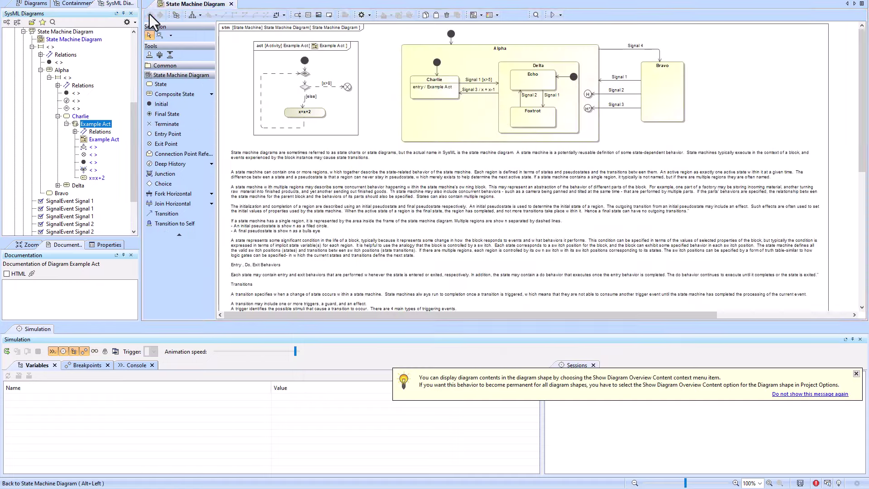
pyautogui.doubleClick(436, 88)
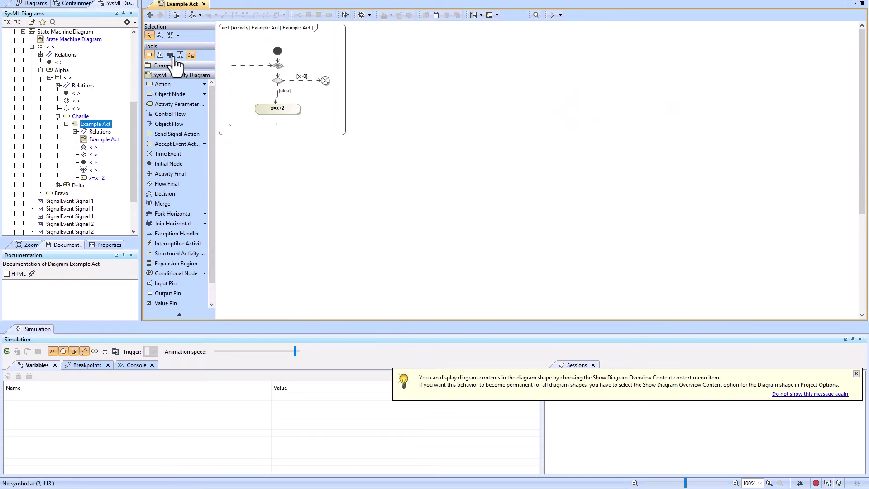
pyautogui.click(149, 14)
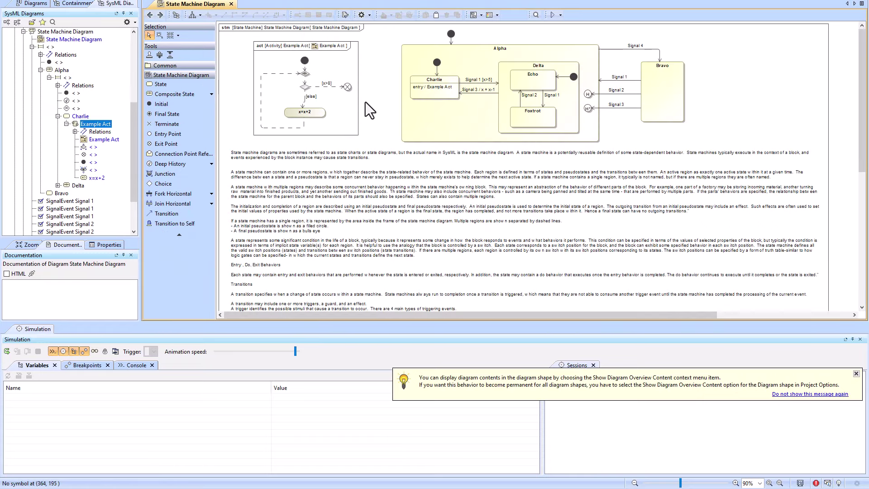
# Launch and start a simulation of the state machine with Example Act as Charlie's entry behavior.
pyautogui.click(558, 17)
pyautogui.click(567, 34)
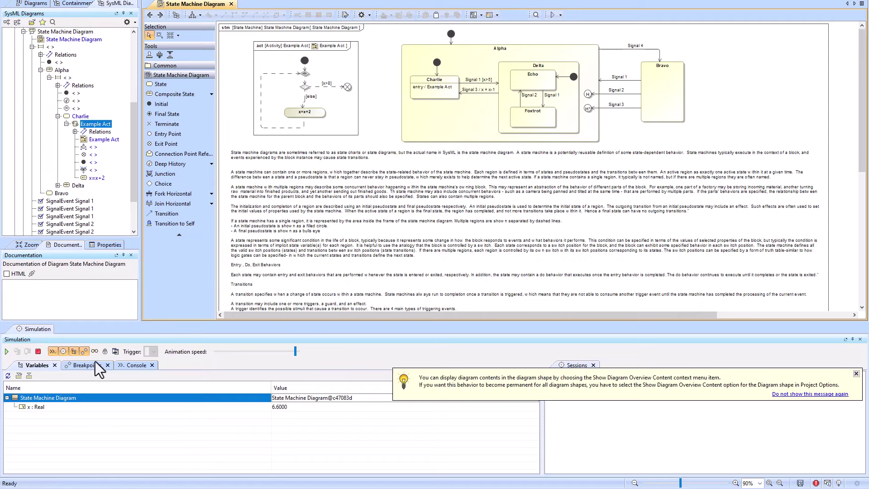
pyautogui.click(6, 353)
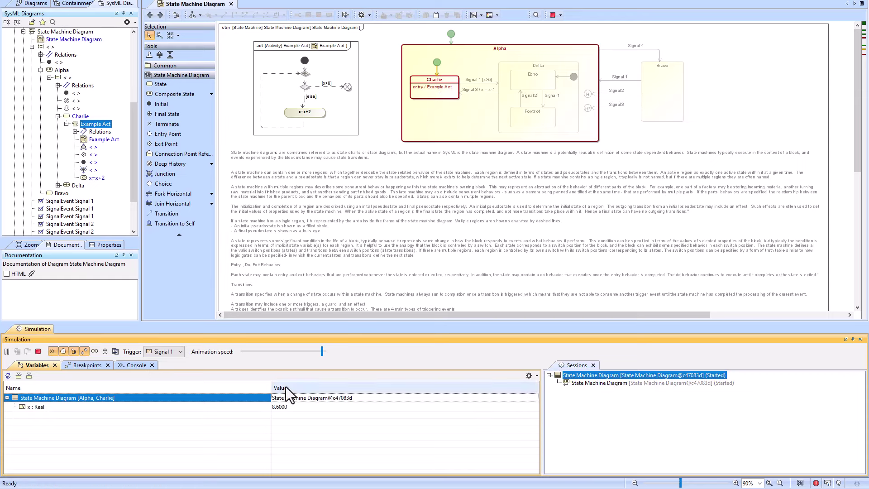
# Trigger Signal 1 and then Signal 3 in the running state machine simulation.
pyautogui.click(167, 352)
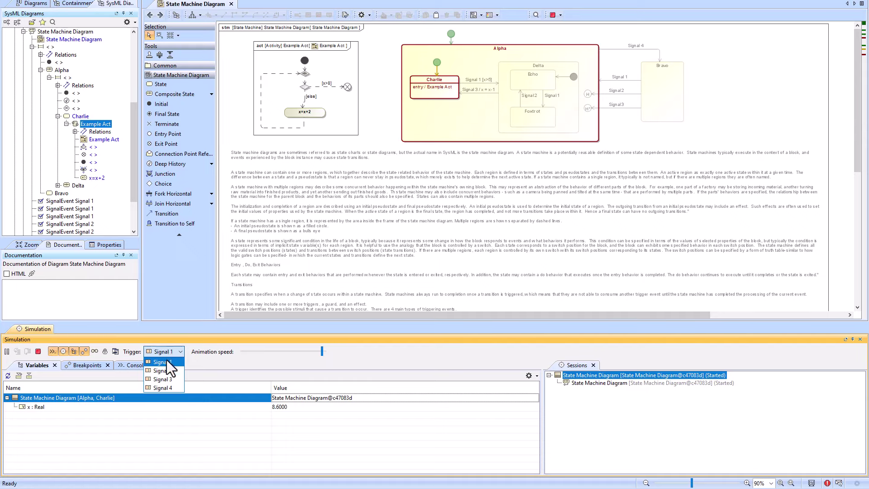
pyautogui.click(166, 362)
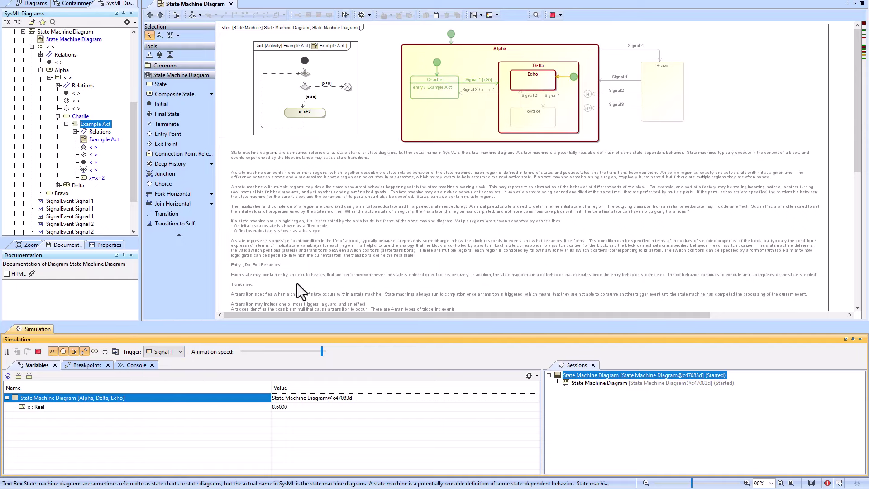
pyautogui.click(174, 352)
pyautogui.click(171, 380)
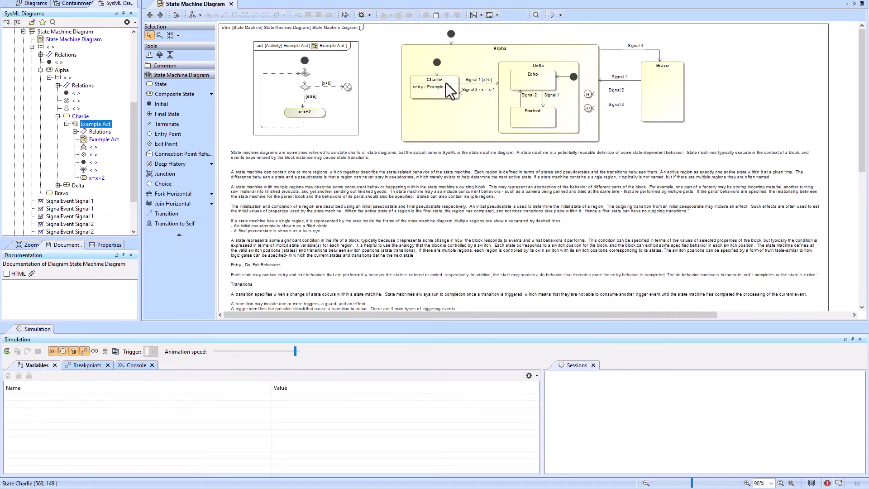
# Move the Example Act activity from state Charlie's Entry behavior element to its Exit behavior element, then close the specification.
pyautogui.doubleClick(447, 83)
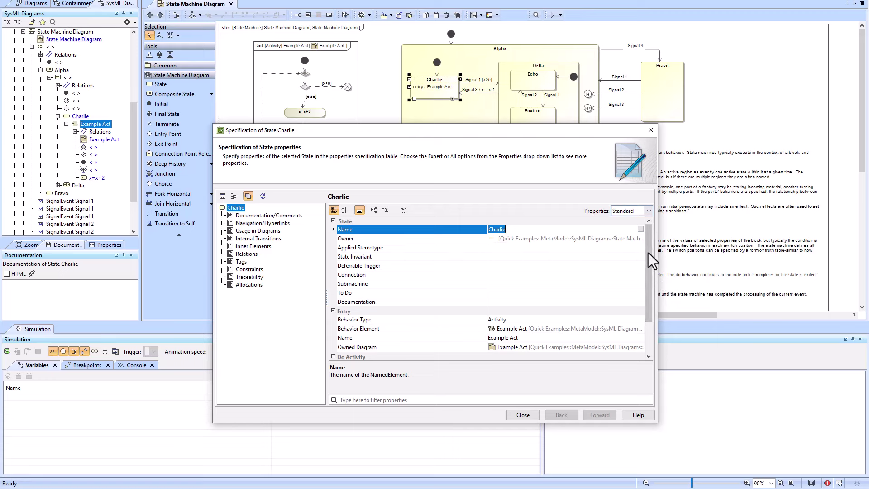
pyautogui.moveTo(648, 252); pyautogui.dragTo(648, 322)
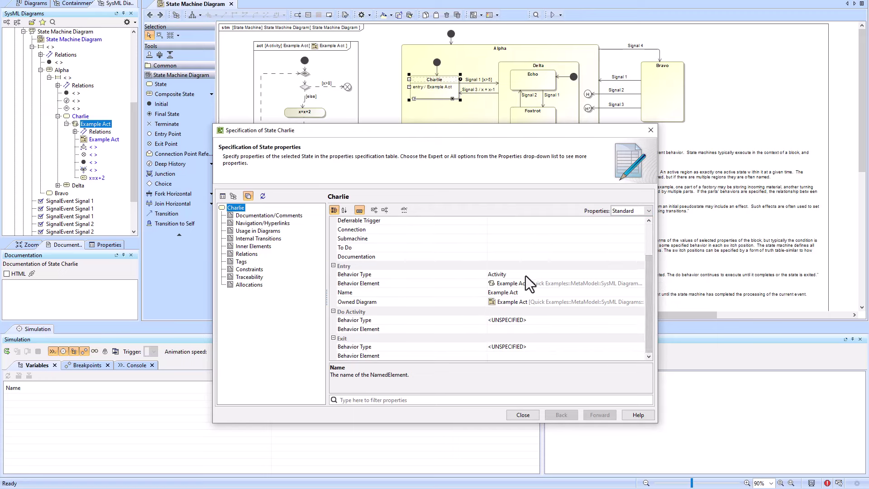
pyautogui.click(507, 284)
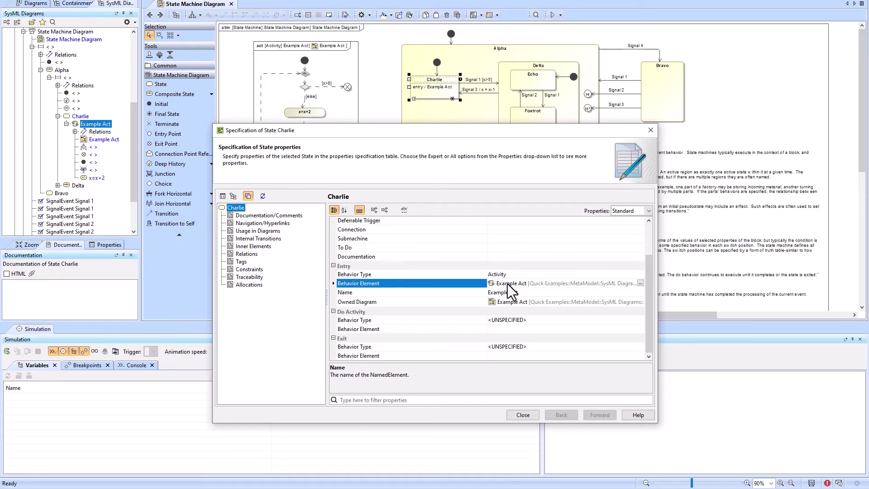
pyautogui.click(504, 355)
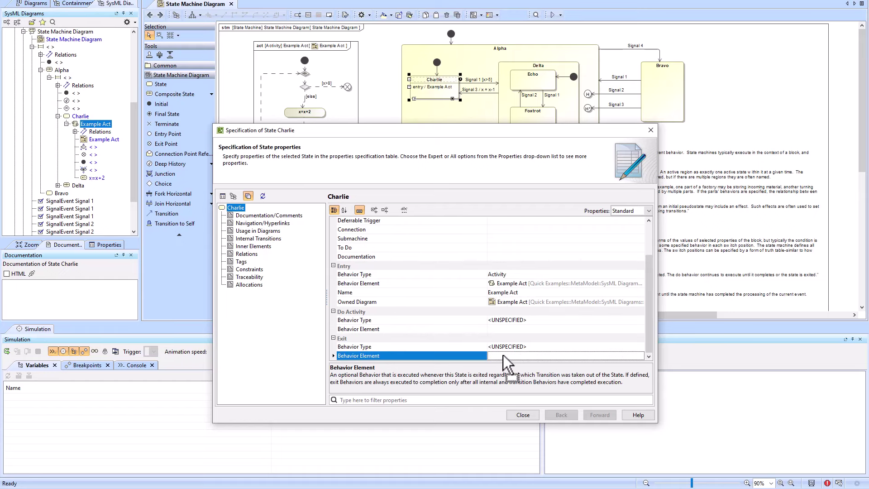
pyautogui.moveTo(503, 355); pyautogui.dragTo(501, 355)
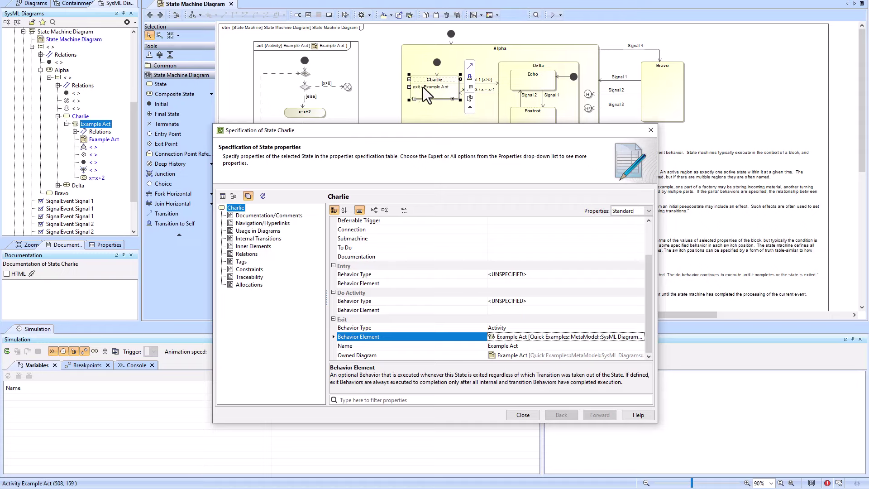
pyautogui.click(522, 415)
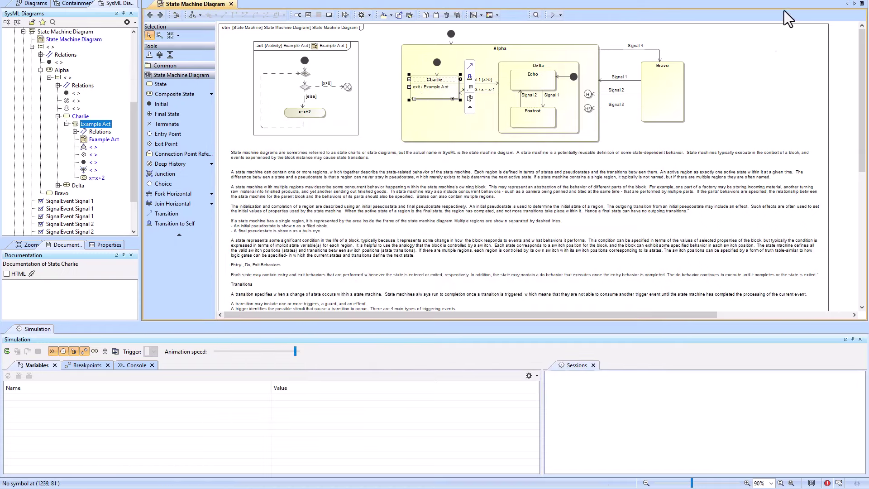
# Simulate the state machine with its context using the new exit behavior and trigger Signal 1 from Charlie.
pyautogui.click(560, 15)
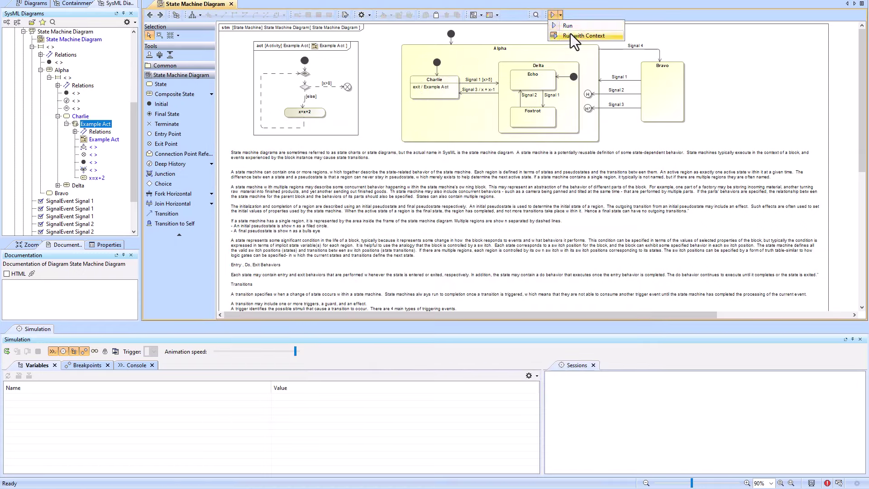
pyautogui.click(570, 34)
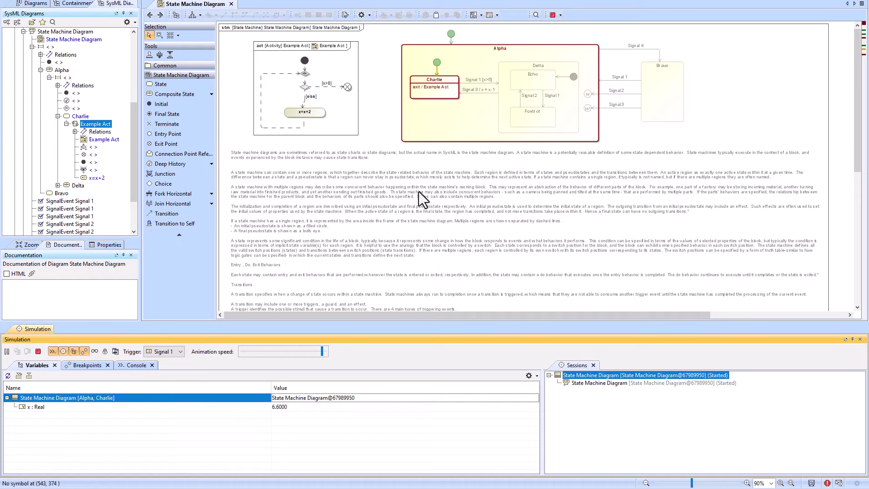
pyautogui.click(175, 353)
pyautogui.click(171, 363)
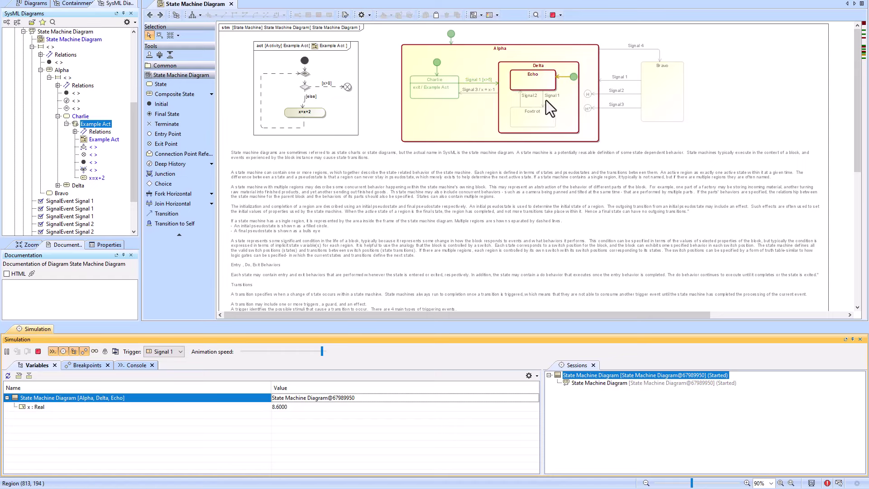
# Trigger Signal 3 to re-enter Charlie, followed by Signal 1 to run its exit behavior again.
pyautogui.click(171, 354)
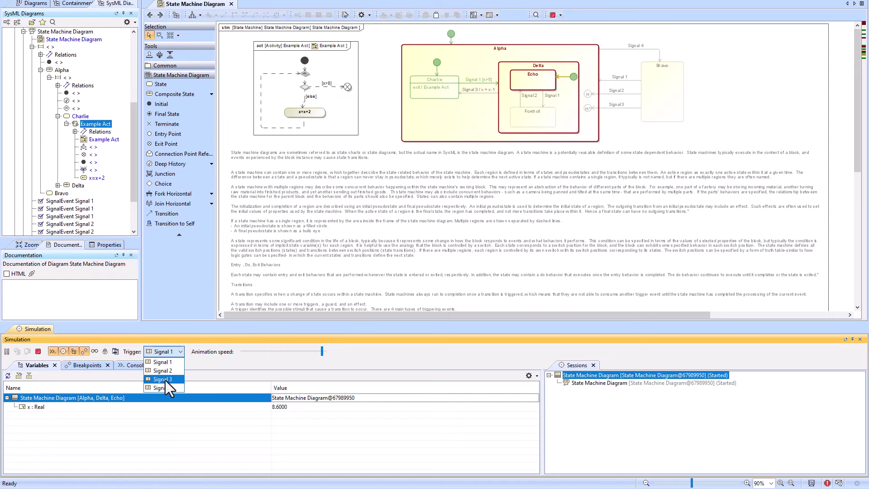
pyautogui.click(164, 379)
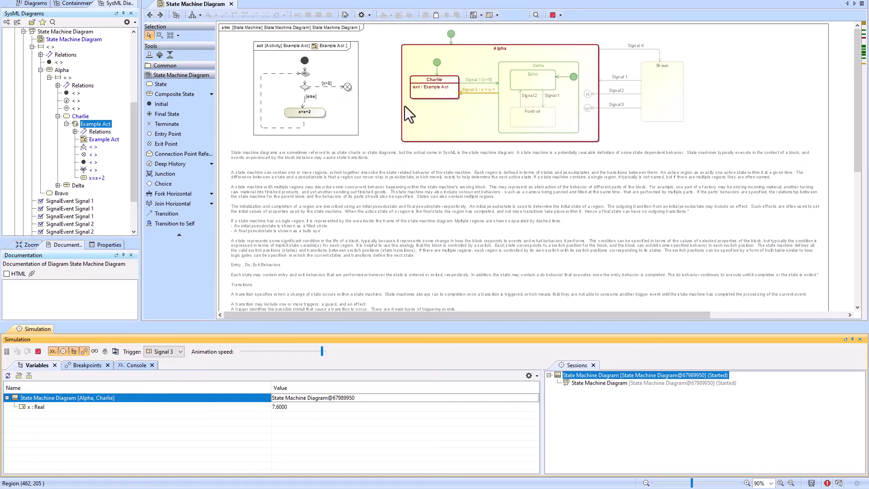
pyautogui.click(174, 356)
pyautogui.click(168, 361)
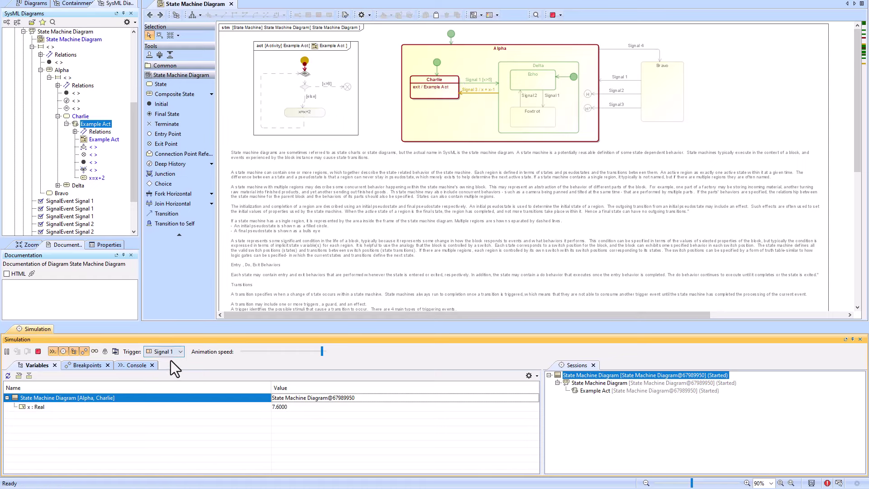
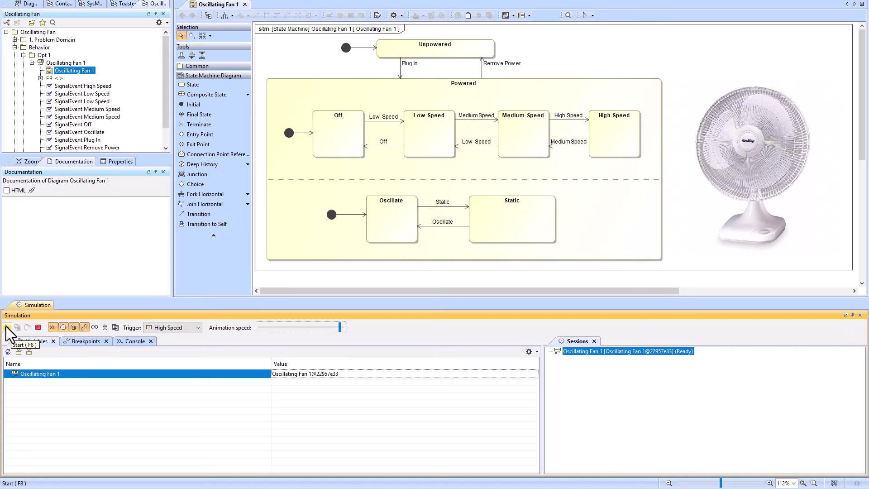
# Start the Oscillating Fan 1 simulation and trigger Plug In from the Unpowered state.
pyautogui.click(7, 327)
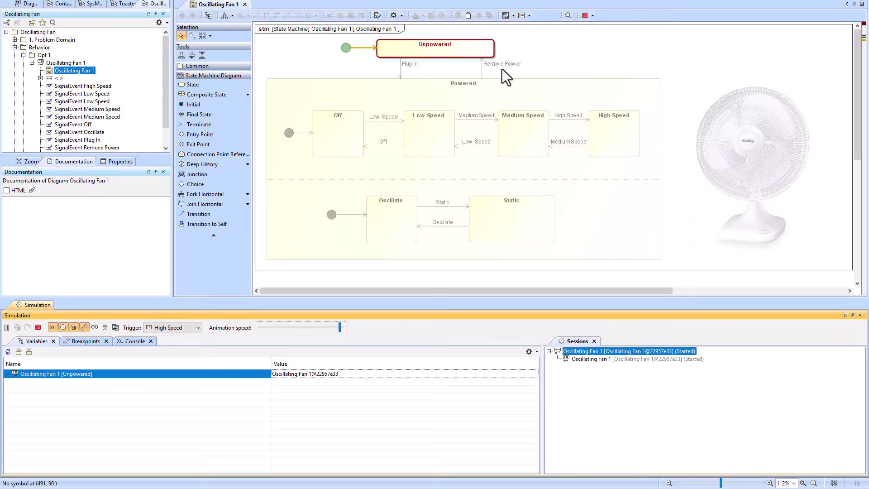
pyautogui.click(188, 327)
pyautogui.click(172, 380)
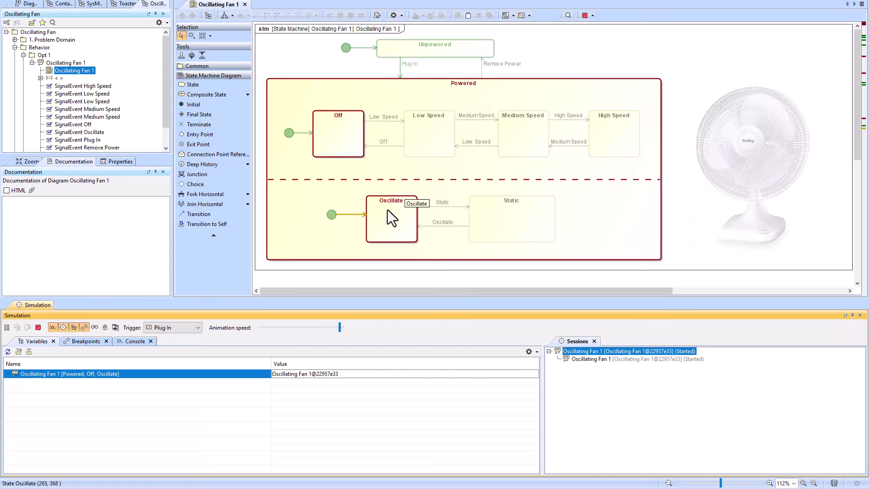
# Trigger Low Speed and then Medium Speed in the powered fan simulation.
pyautogui.click(186, 332)
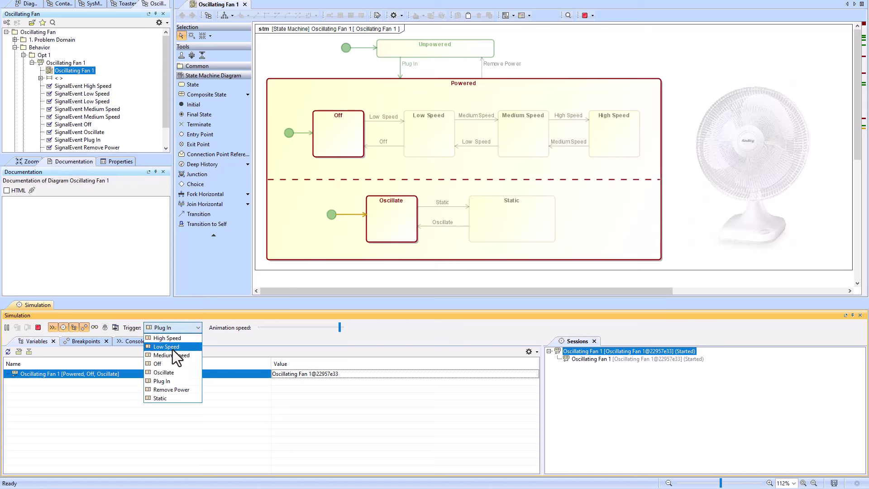
pyautogui.click(172, 347)
pyautogui.click(184, 327)
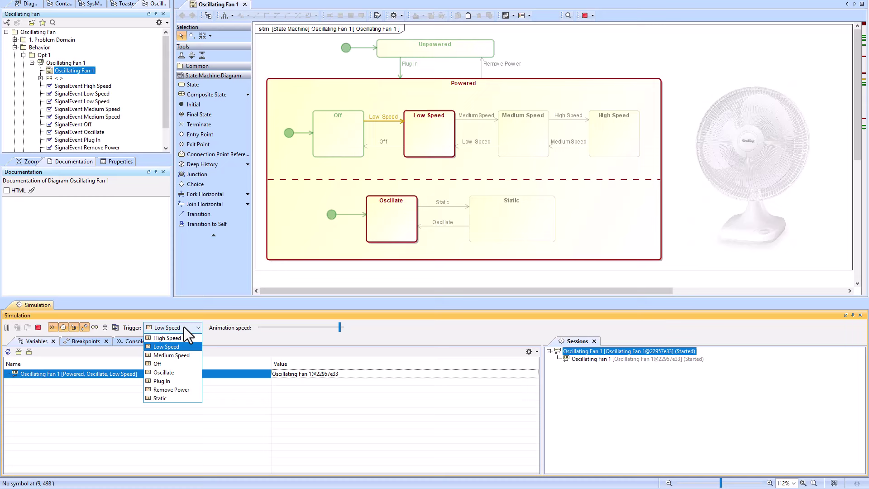
pyautogui.click(177, 355)
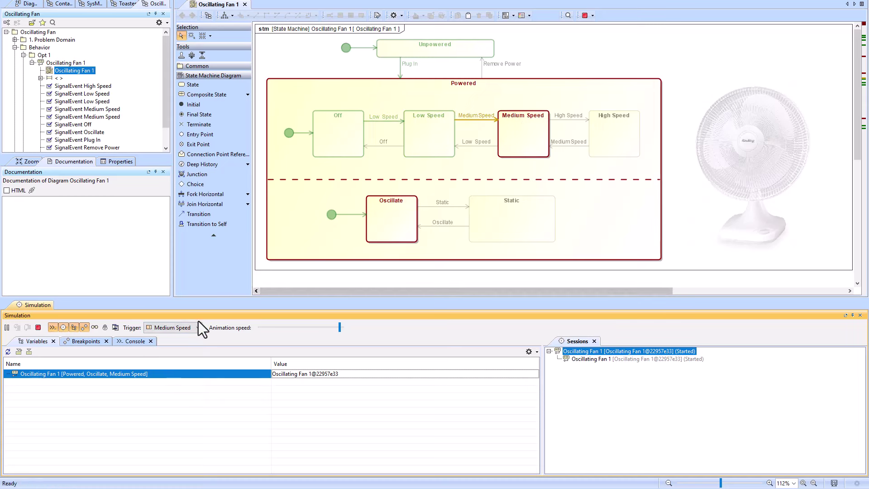
# Trigger Remove Power from the Medium Speed state, followed by Plug In to re-enter the Powered state.
pyautogui.click(188, 327)
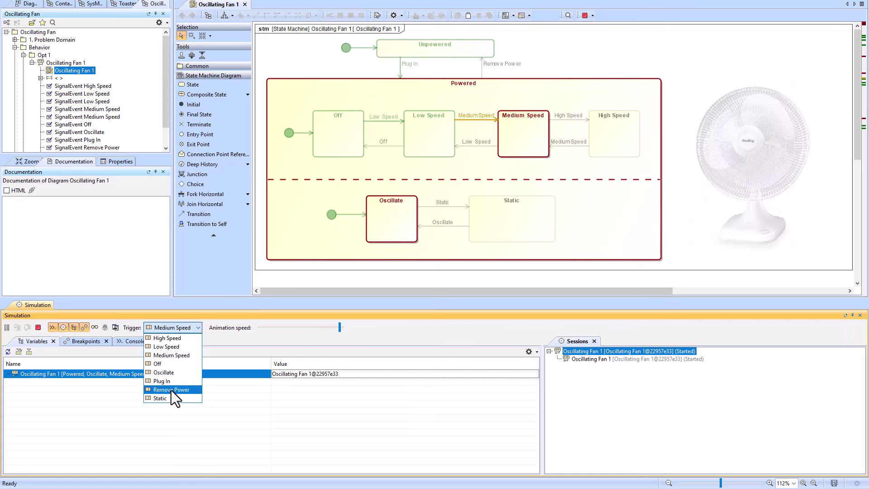
pyautogui.click(171, 390)
pyautogui.click(181, 328)
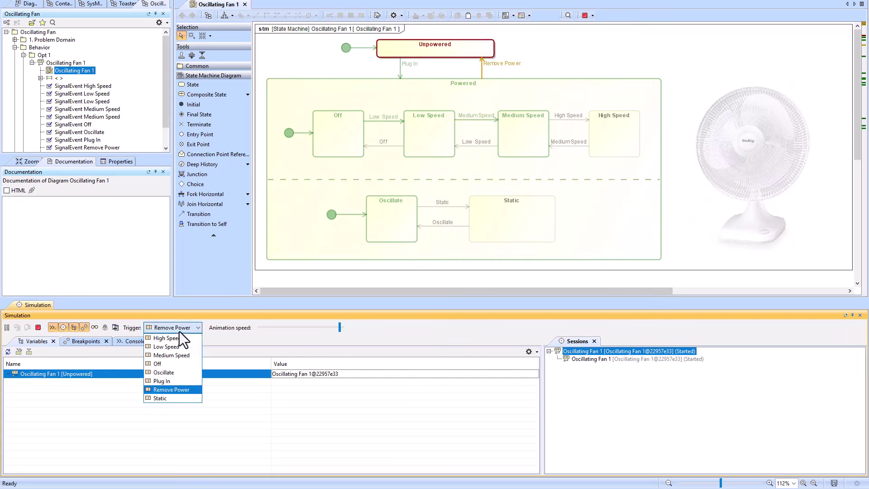
pyautogui.click(177, 380)
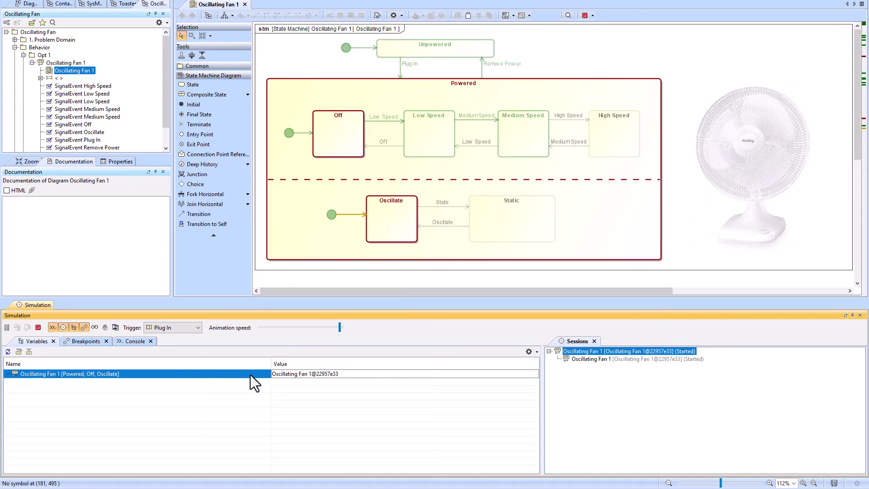
pyautogui.click(191, 327)
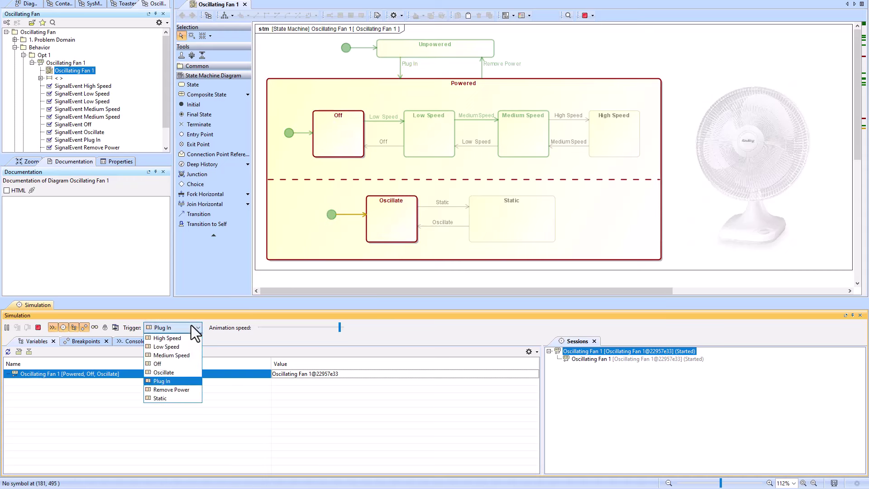
pyautogui.click(213, 320)
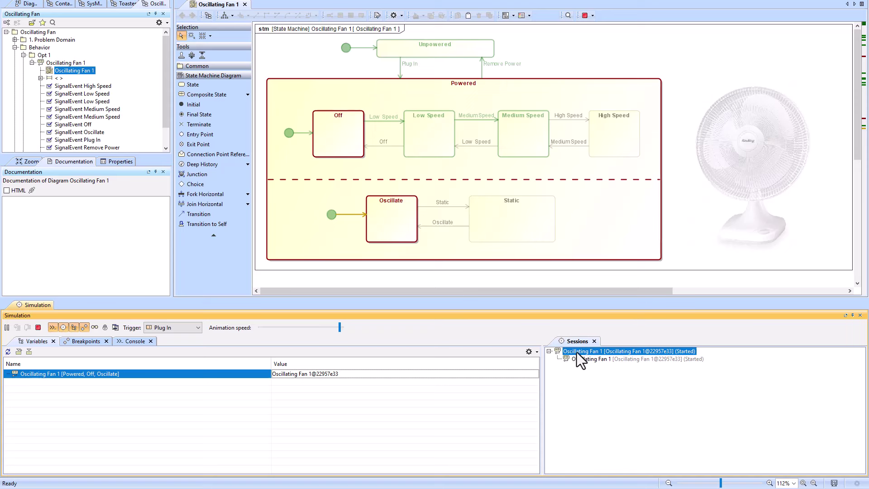
# Try to trigger High Speed and Medium Speed while the fan is in the Off state.
pyautogui.click(198, 328)
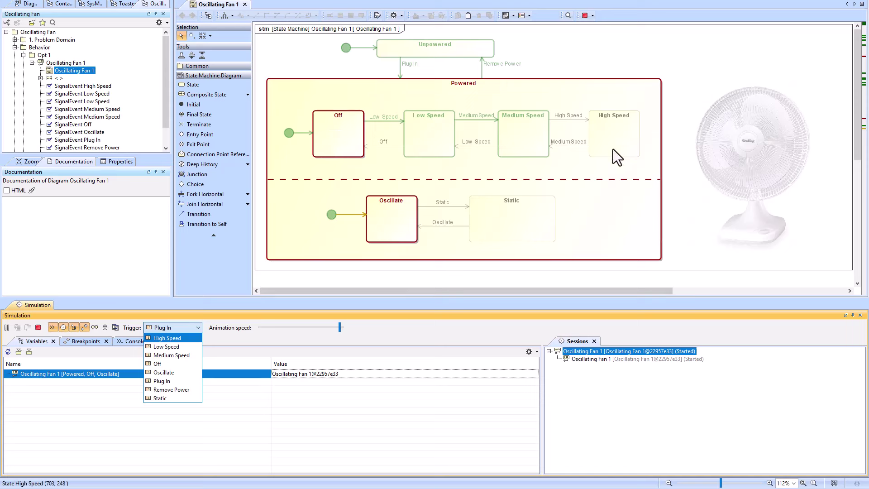
pyautogui.click(164, 339)
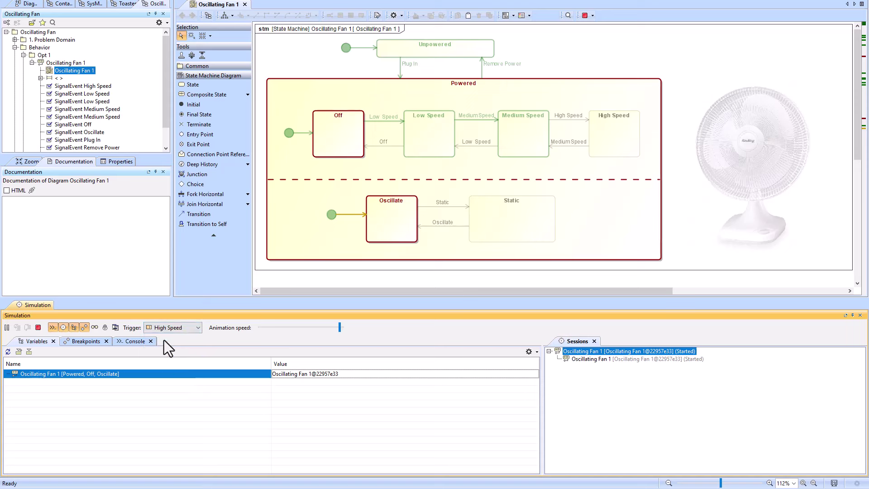
pyautogui.click(185, 329)
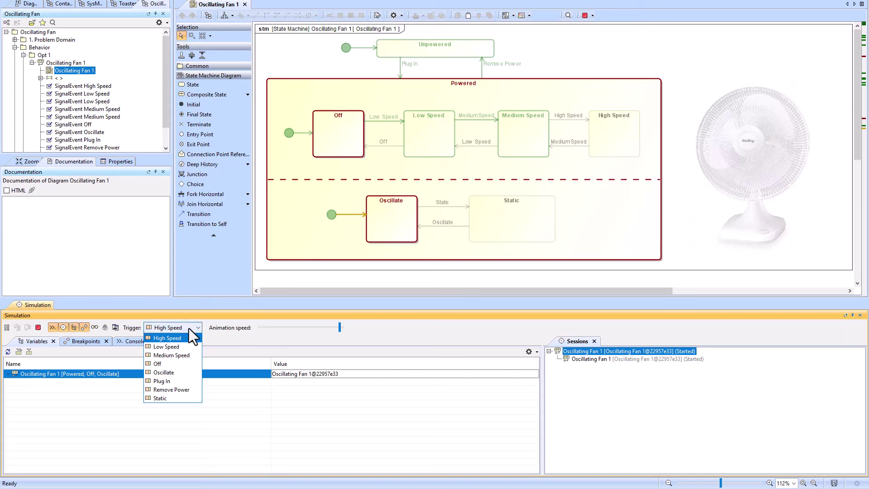
pyautogui.click(178, 357)
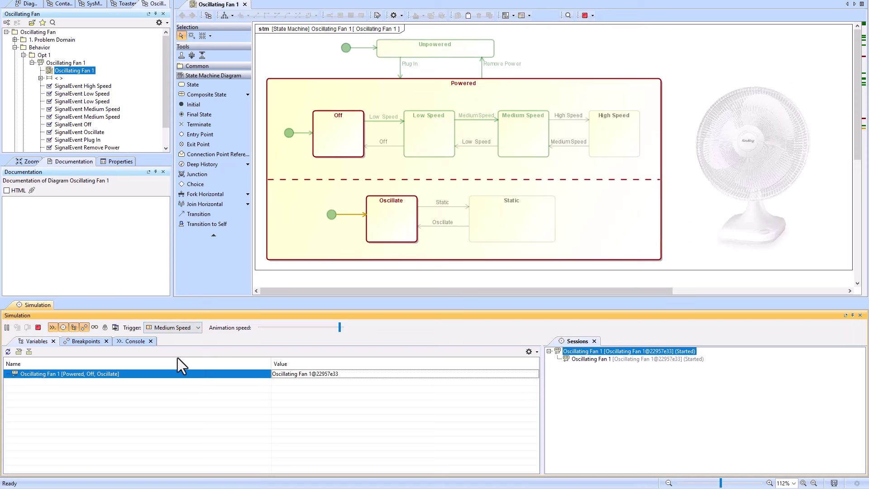
pyautogui.click(186, 327)
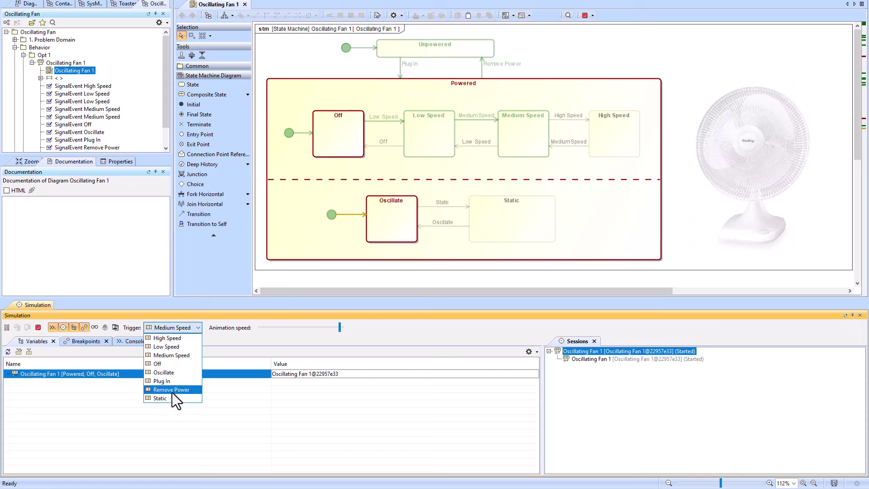
pyautogui.press('Escape')
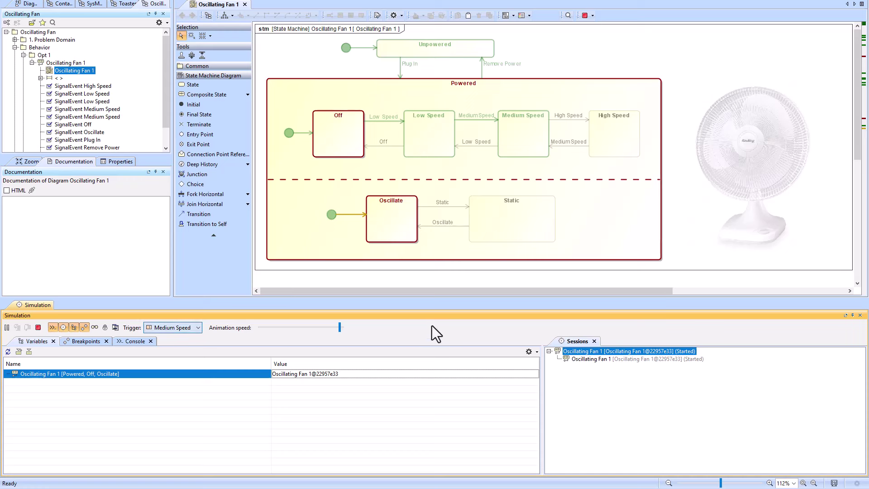
# Select the nested Oscillating Fan 1 session and trigger Low Speed, followed by Off.
pyautogui.click(588, 359)
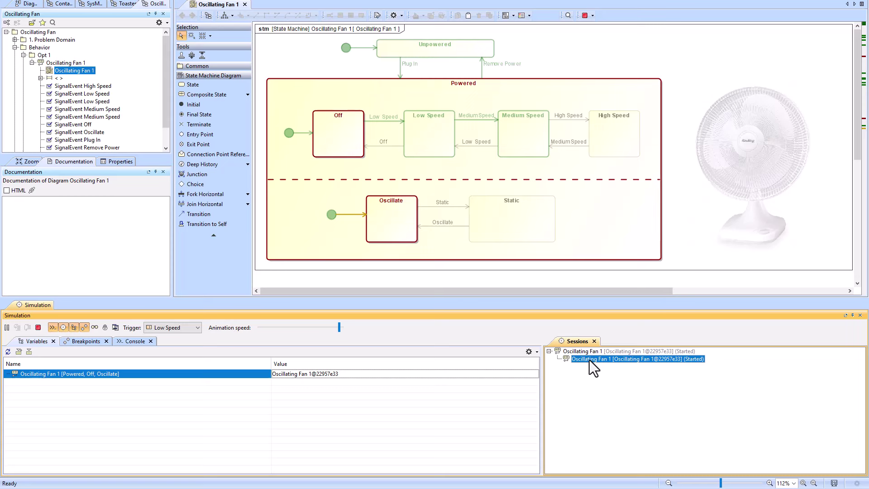
pyautogui.click(192, 327)
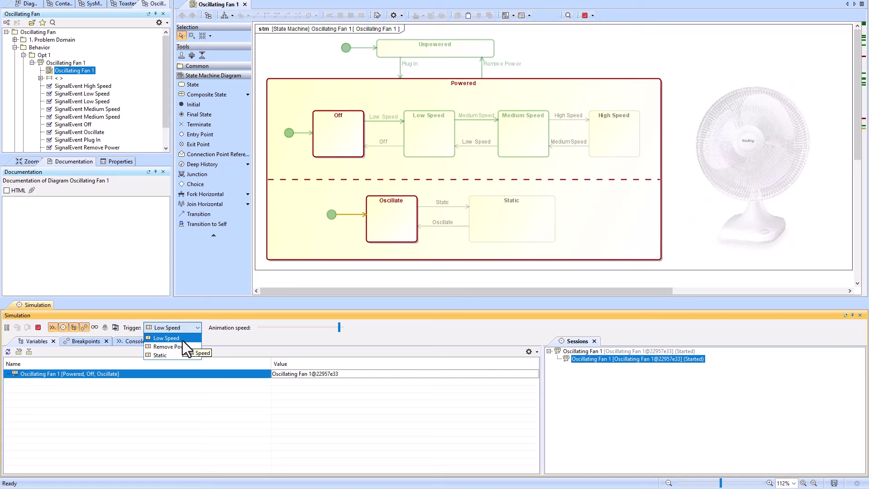
pyautogui.click(183, 340)
pyautogui.click(184, 332)
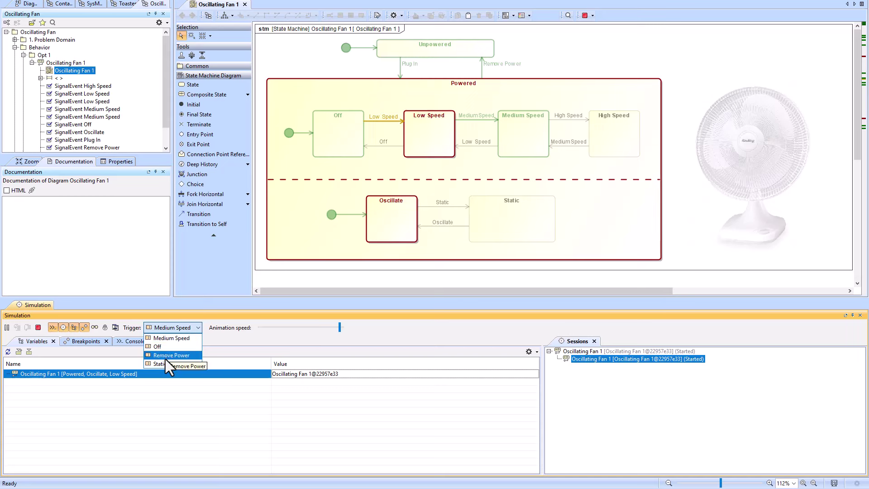
pyautogui.click(162, 347)
# Bring the fan from Off through Low Speed to Medium Speed, and trigger Static in the oscillation region.
pyautogui.click(173, 328)
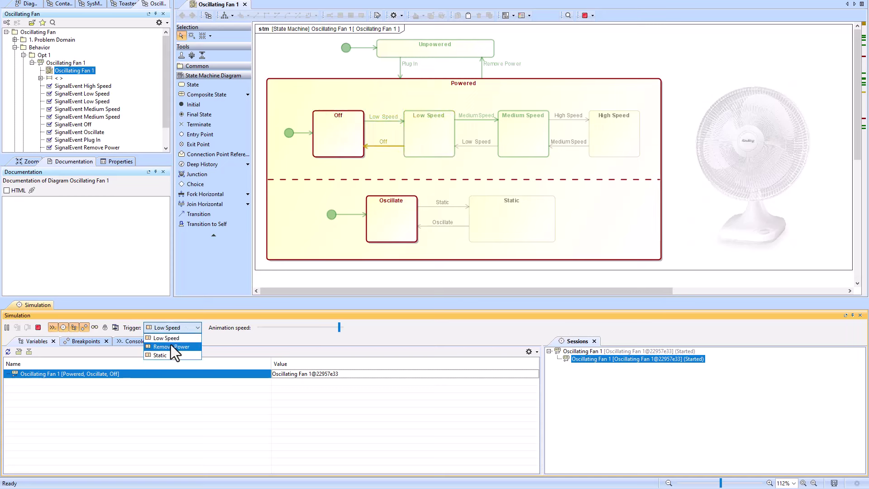
pyautogui.click(172, 338)
pyautogui.click(177, 328)
pyautogui.click(174, 340)
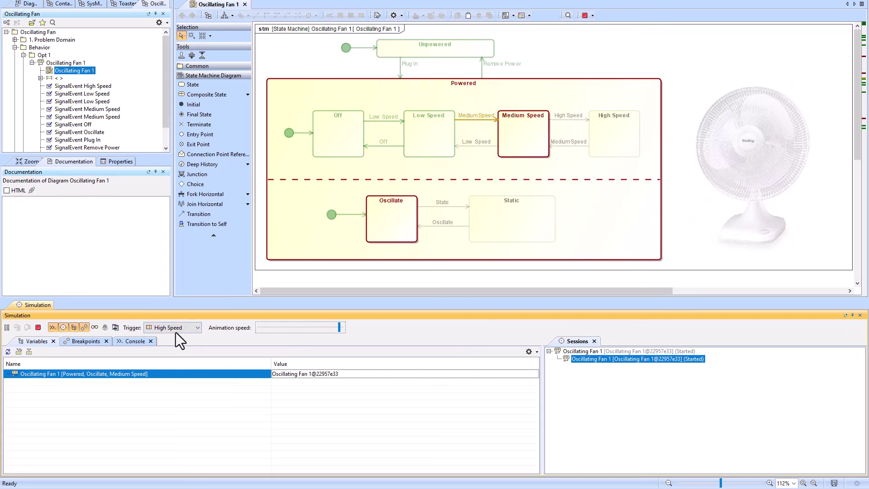
pyautogui.click(178, 329)
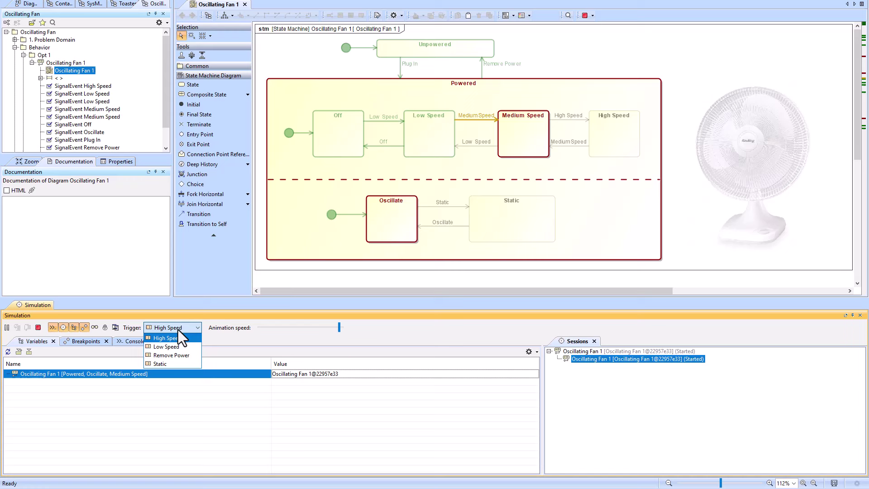
pyautogui.click(170, 364)
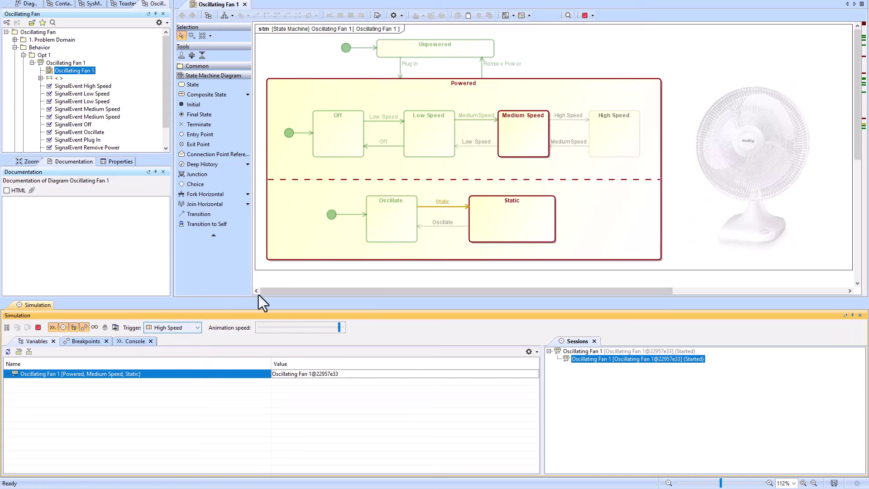
# Review the triggers offered with Medium Speed and Static active, and stop the simulation.
pyautogui.click(195, 327)
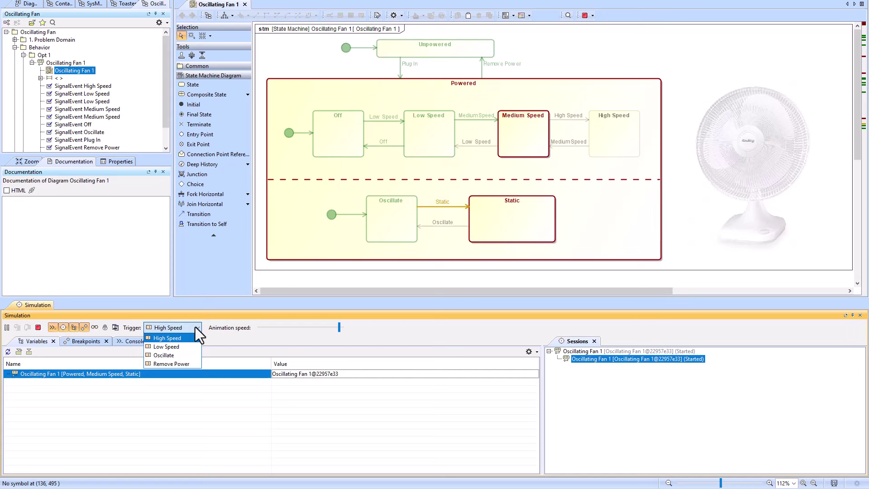
pyautogui.click(228, 338)
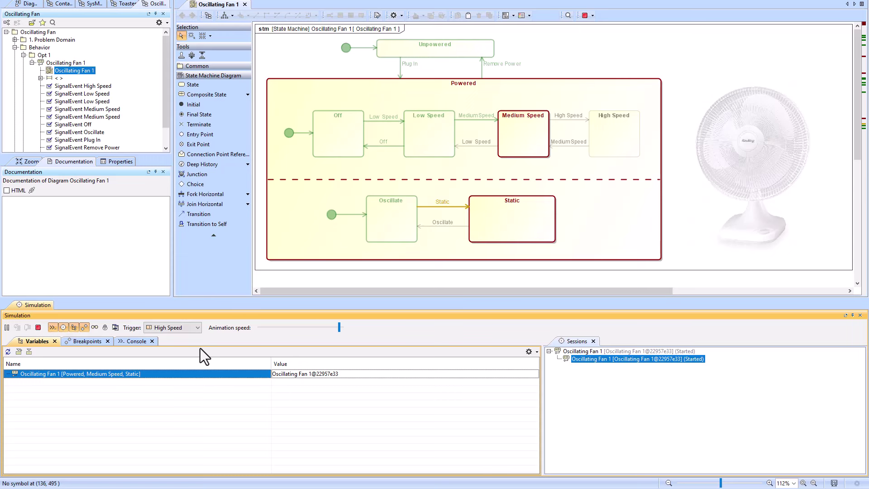
pyautogui.click(584, 17)
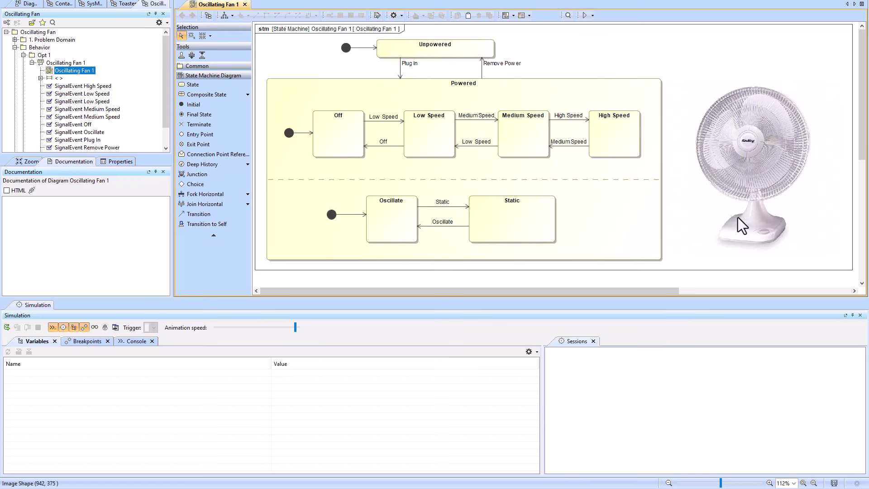
# Go through the fan image and the Off, Low Speed, Medium Speed and High Speed states in the diagram.
pyautogui.click(759, 146)
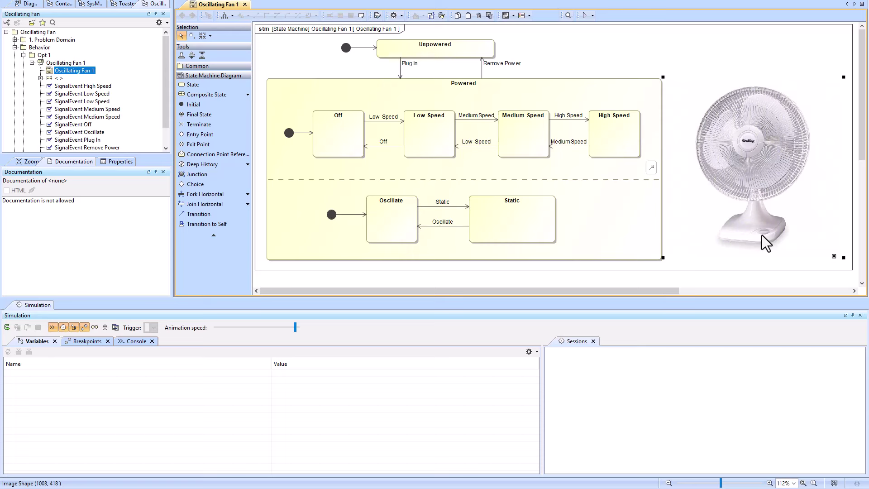
pyautogui.click(334, 136)
pyautogui.click(421, 141)
pyautogui.click(518, 141)
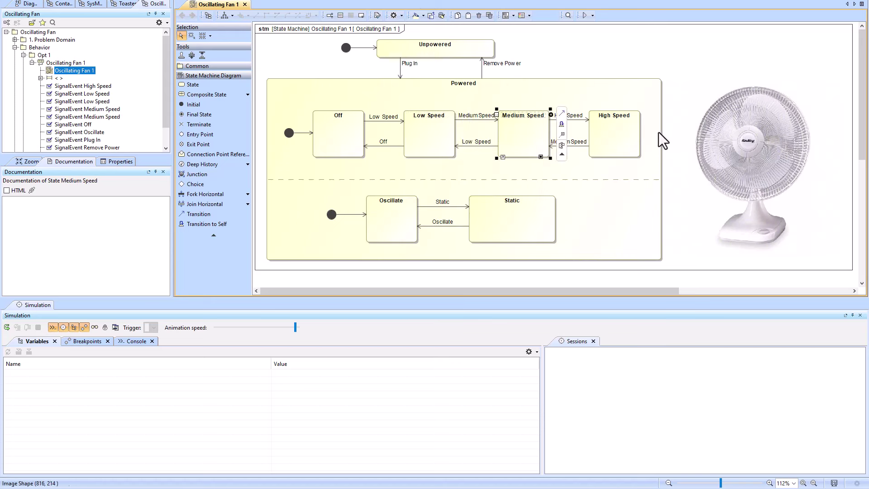
pyautogui.click(638, 138)
pyautogui.click(701, 72)
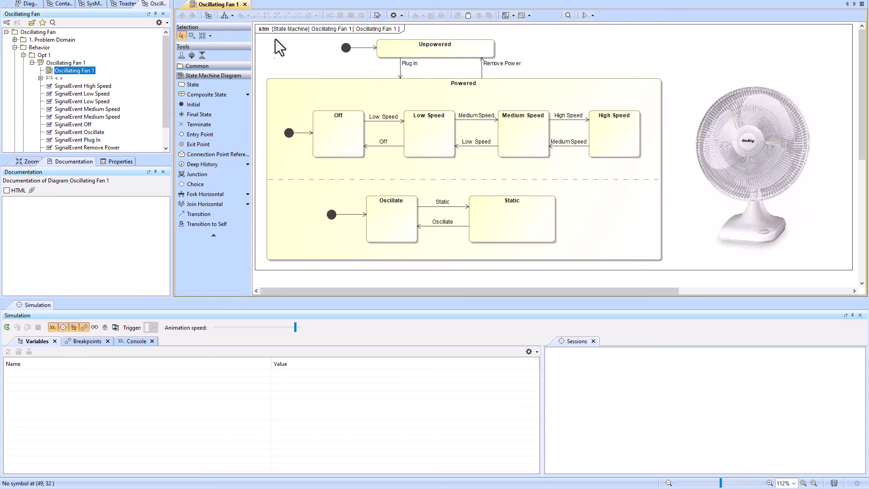
# Restart the Oscillating Fan 1 simulation and trigger Plug In from the Unpowered state.
pyautogui.click(585, 16)
pyautogui.click(6, 328)
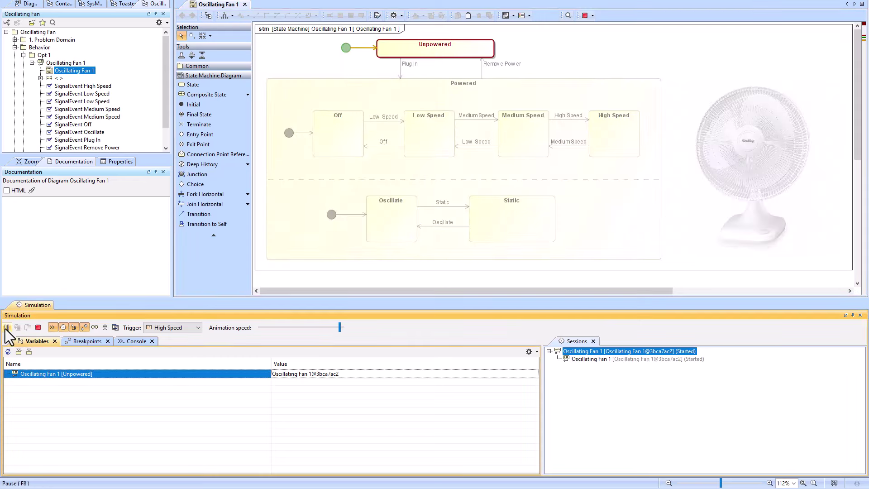
pyautogui.click(177, 330)
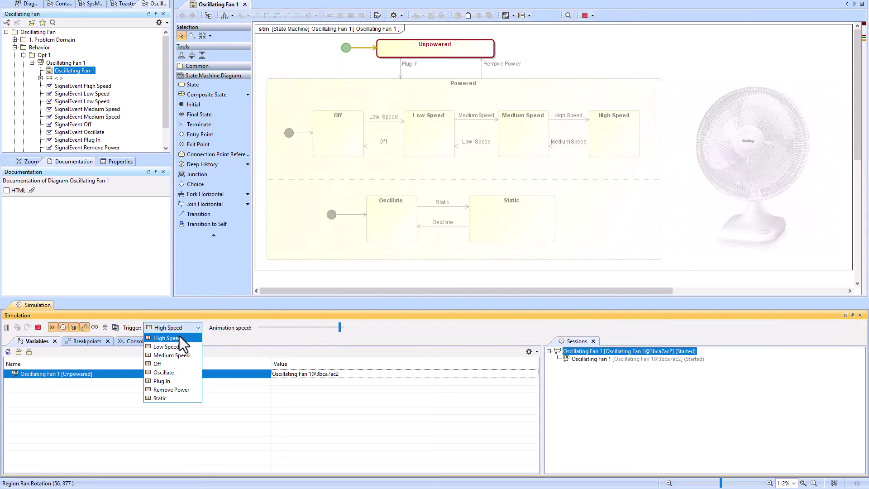
pyautogui.click(176, 380)
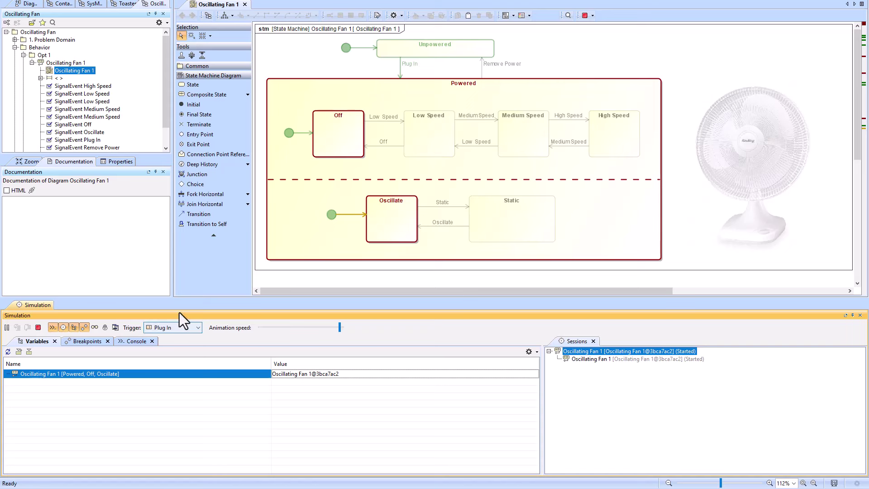
# Try High Speed from Off, and step the fan up with Low Speed, Medium Speed and High Speed.
pyautogui.click(183, 327)
pyautogui.click(172, 341)
pyautogui.click(177, 325)
pyautogui.click(174, 346)
pyautogui.click(177, 329)
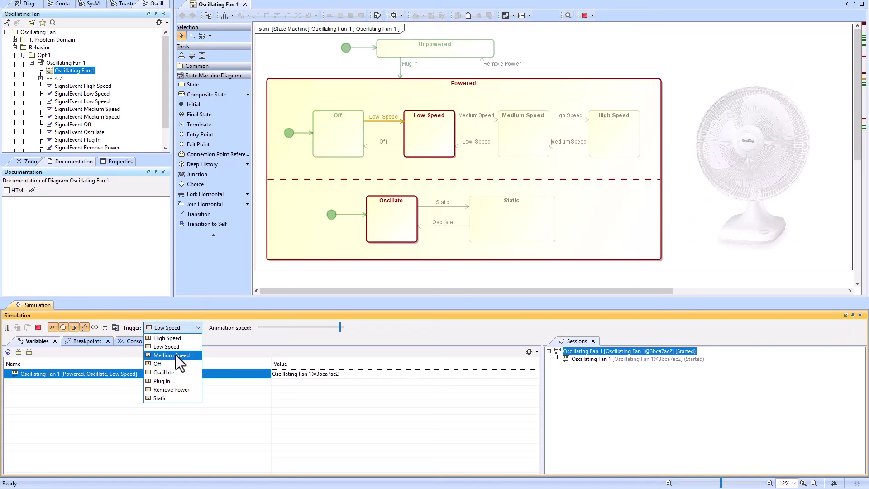
pyautogui.click(175, 355)
pyautogui.click(178, 328)
pyautogui.click(175, 338)
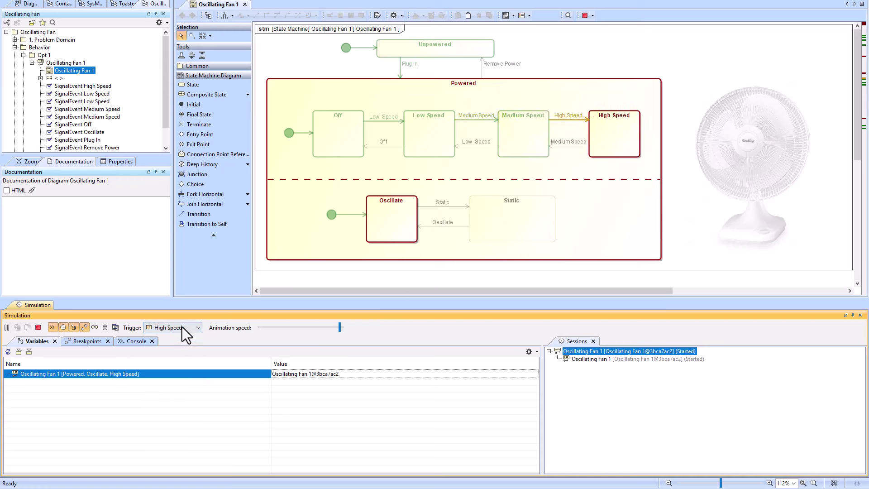
# Trigger Static in the oscillation region and cycle the fan's power with Remove Power and Plug In.
pyautogui.click(181, 327)
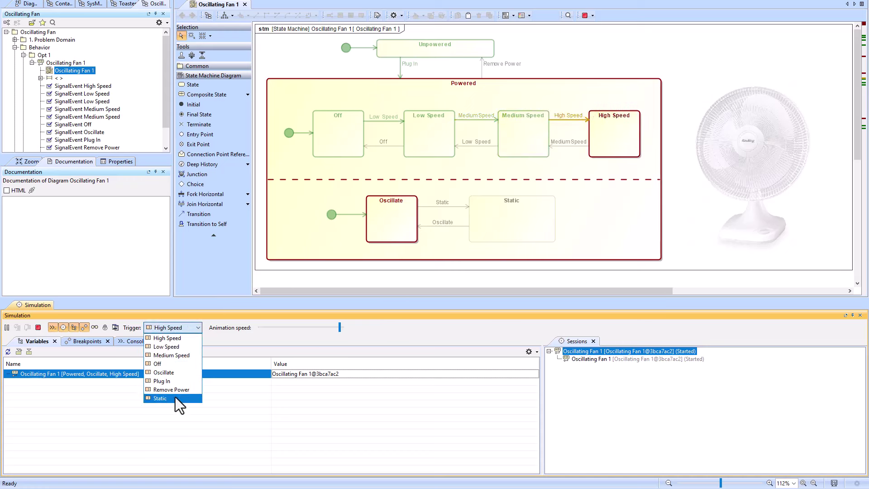
pyautogui.click(175, 397)
pyautogui.click(195, 329)
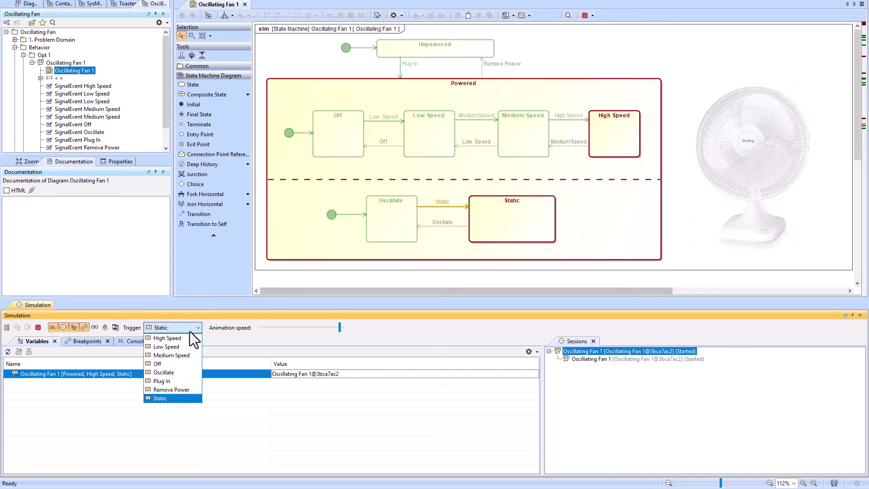
pyautogui.click(181, 390)
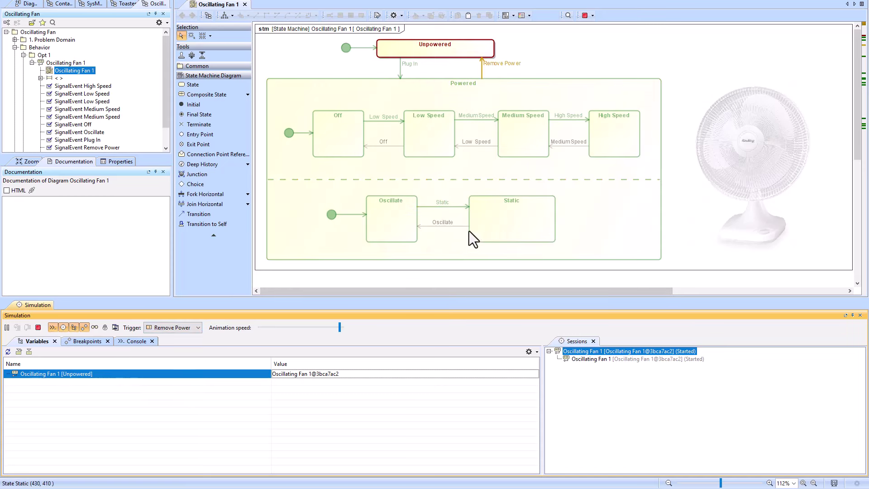
pyautogui.click(172, 327)
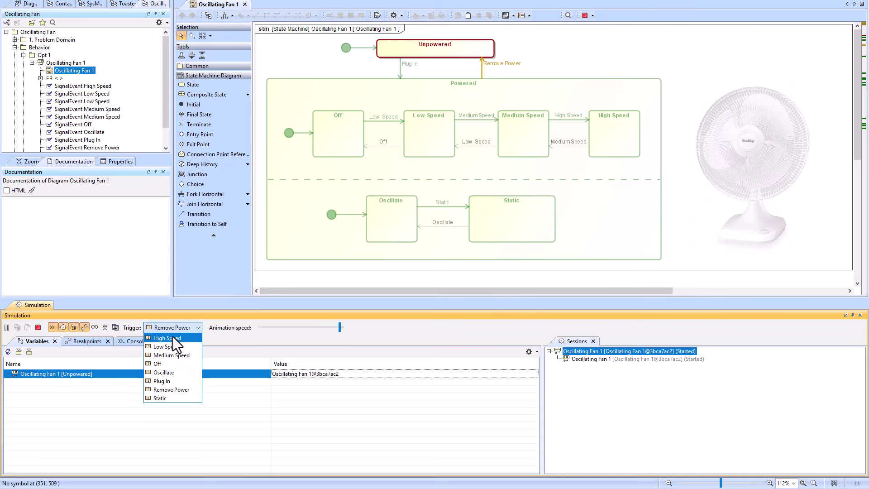
pyautogui.click(168, 381)
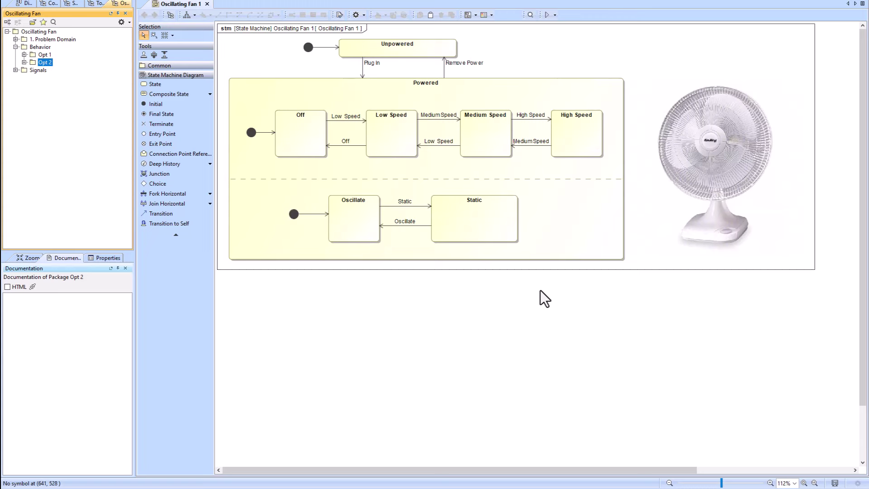
# Open the Oscillating Fan 2 diagram from the Opt 2 package and show the internal activities of its Unplugged state.
pyautogui.click(24, 63)
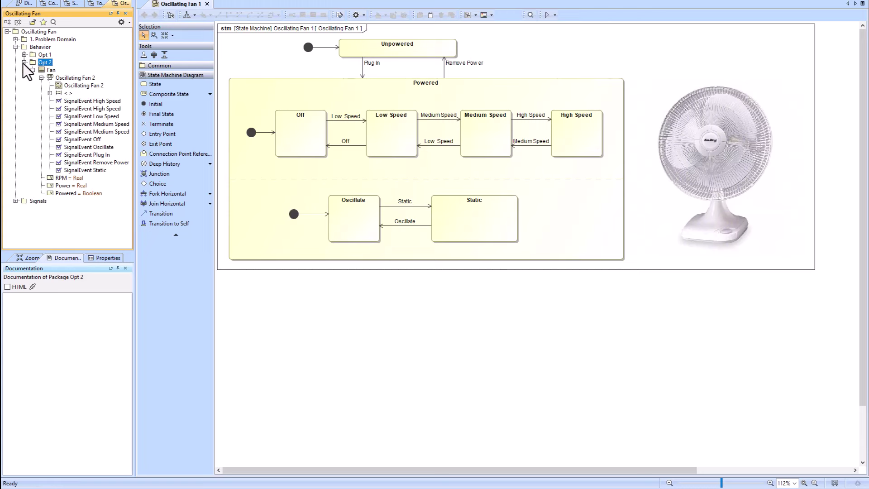
pyautogui.doubleClick(76, 85)
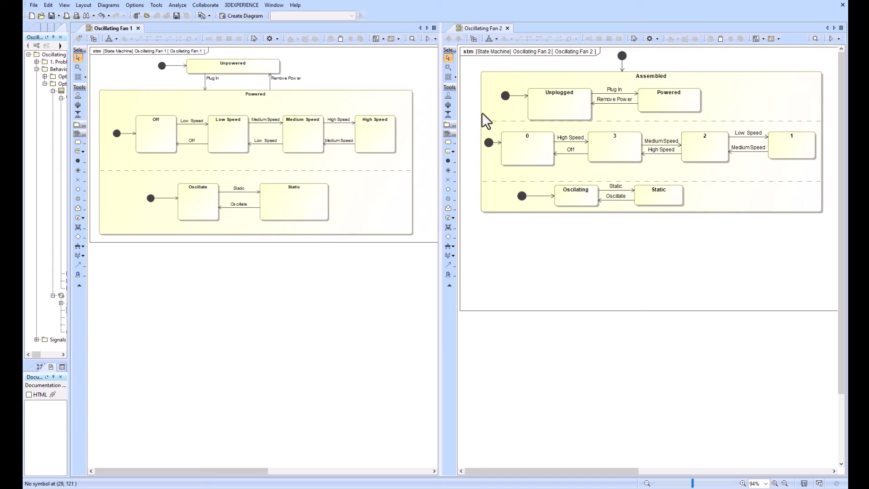
pyautogui.click(539, 109)
pyautogui.click(526, 93)
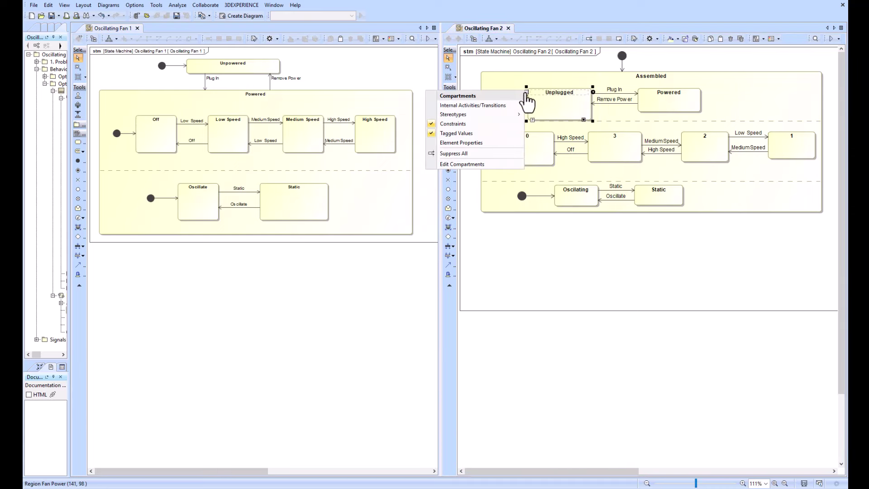
pyautogui.click(465, 106)
pyautogui.click(526, 92)
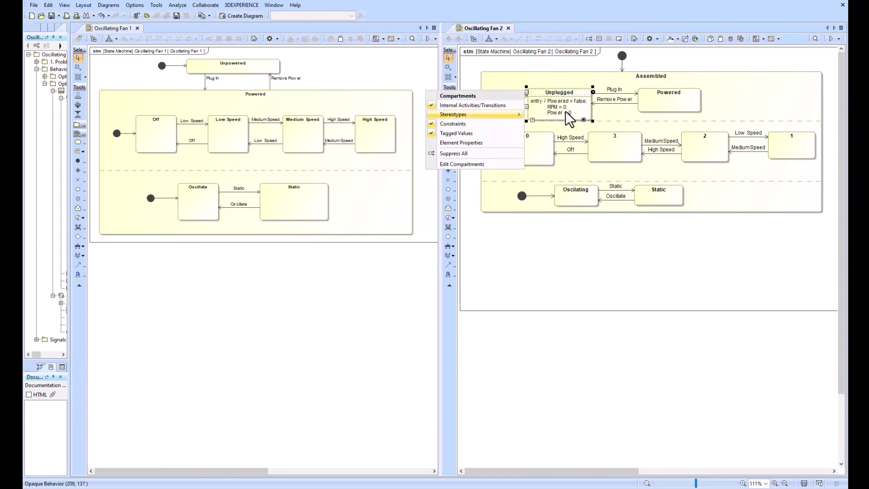
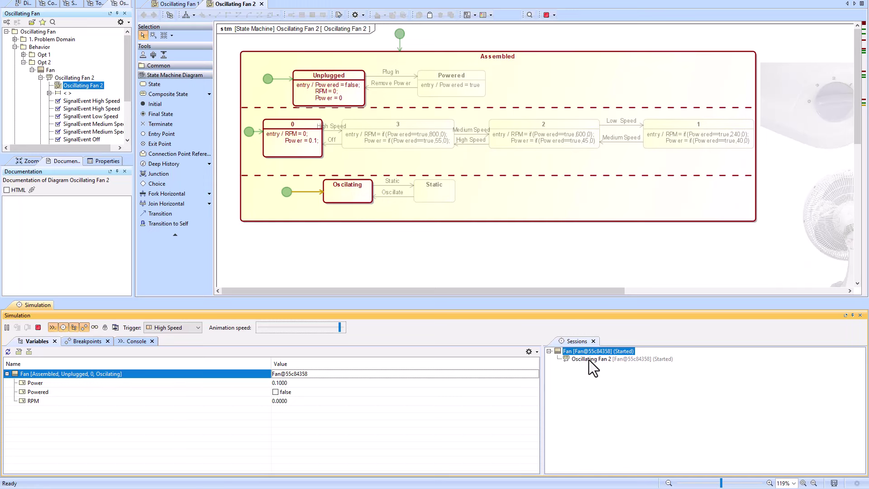
# Select the Oscillating Fan 2 session of the running simulation and trigger Plug In.
pyautogui.click(198, 327)
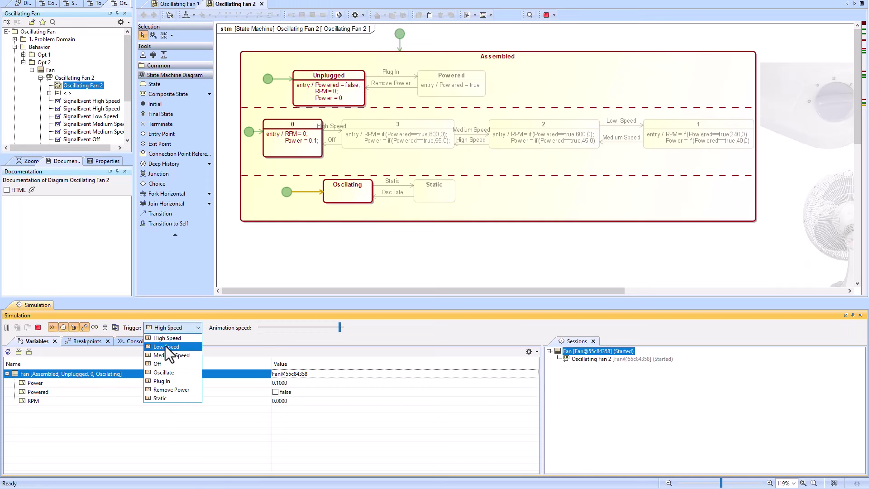
pyautogui.click(591, 358)
pyautogui.click(591, 359)
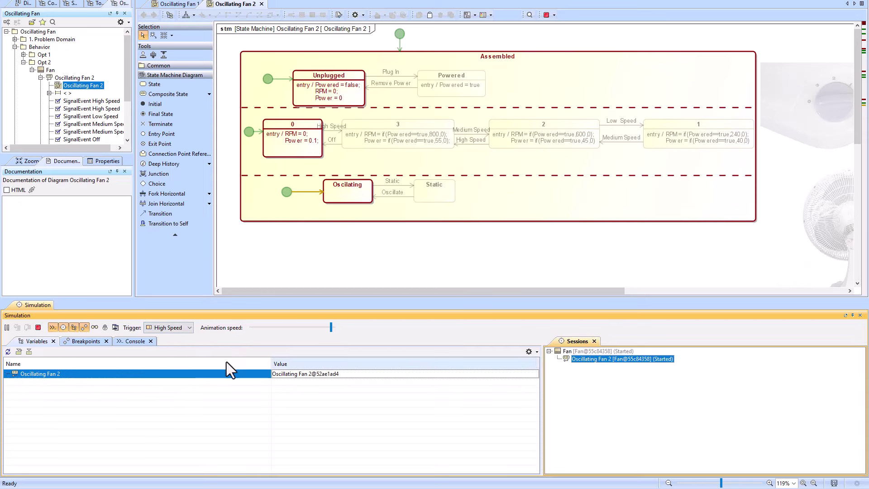
pyautogui.click(181, 327)
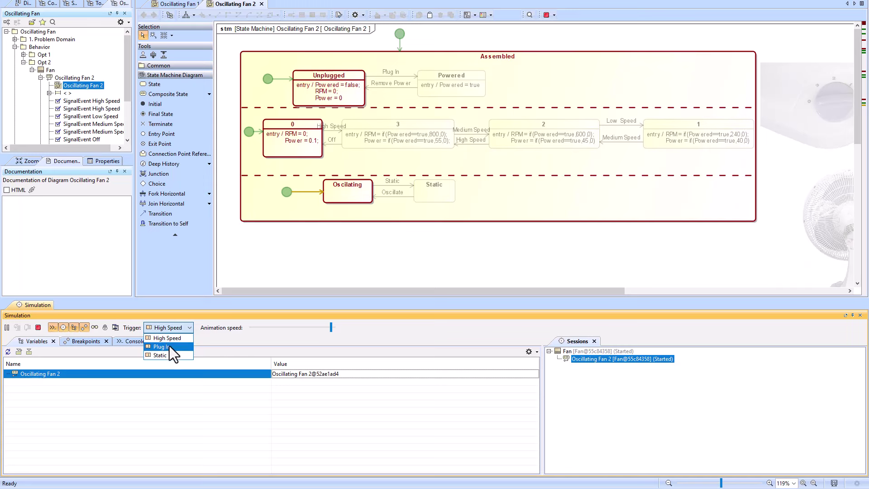
pyautogui.click(169, 346)
# Trigger High Speed and Medium Speed to move the speed region from state 0 through 3 to 2.
pyautogui.click(183, 327)
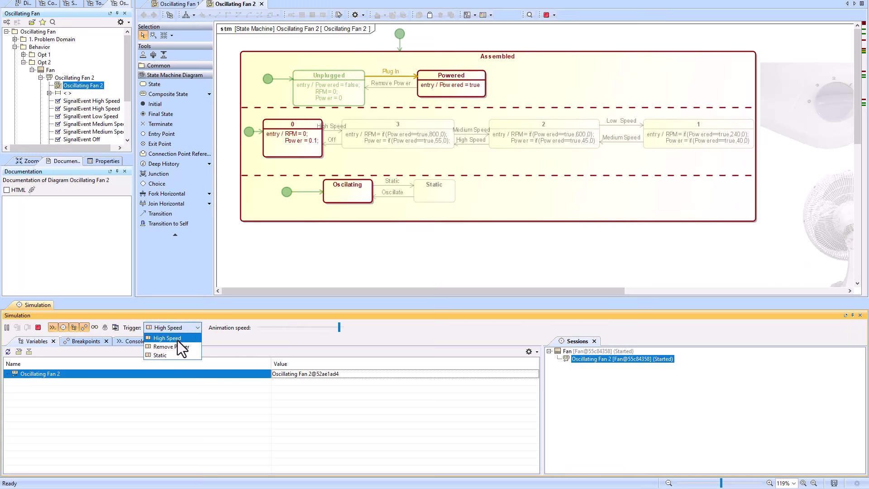
pyautogui.click(178, 340)
pyautogui.click(178, 331)
pyautogui.click(175, 339)
# Trigger Static in the oscillation region and cycle the power with Remove Power and Plug In.
pyautogui.click(180, 328)
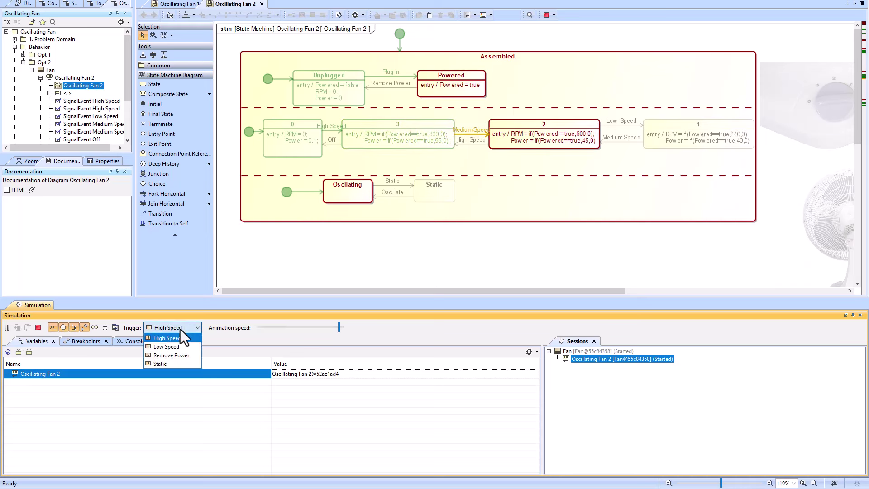
pyautogui.click(170, 365)
pyautogui.click(176, 327)
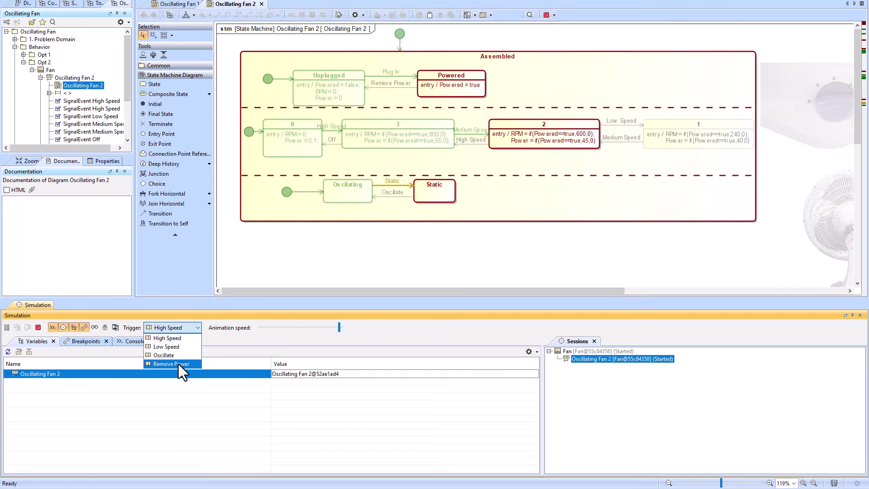
pyautogui.click(178, 364)
pyautogui.click(177, 329)
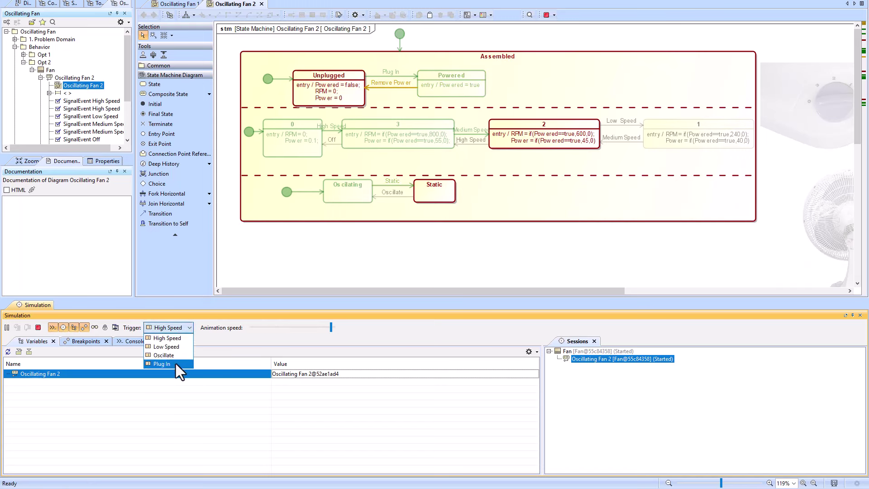
pyautogui.click(175, 364)
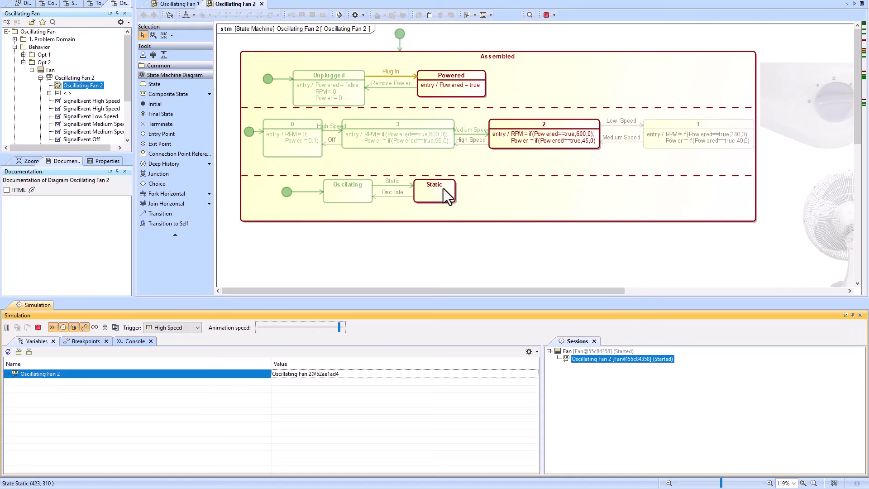
# Compare with the Oscillating Fan 1 diagram and go through the entry behaviors of speed states 0, 3, 2 and 1.
pyautogui.click(179, 4)
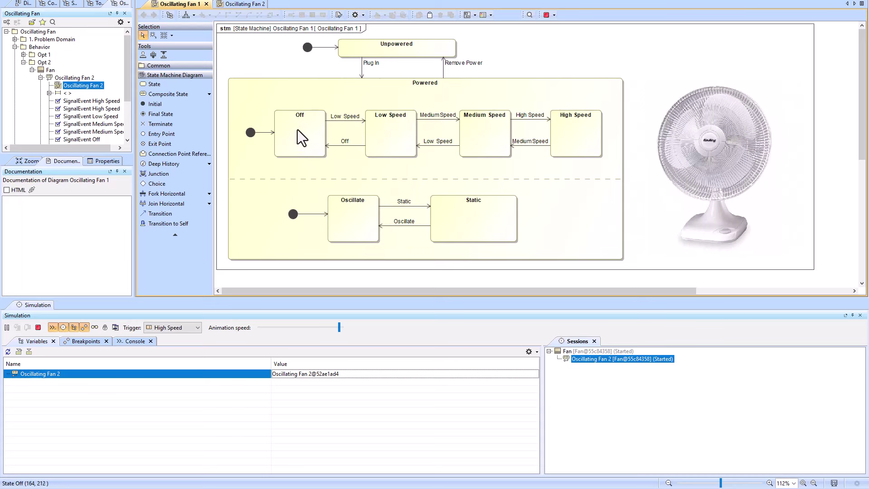
pyautogui.click(234, 4)
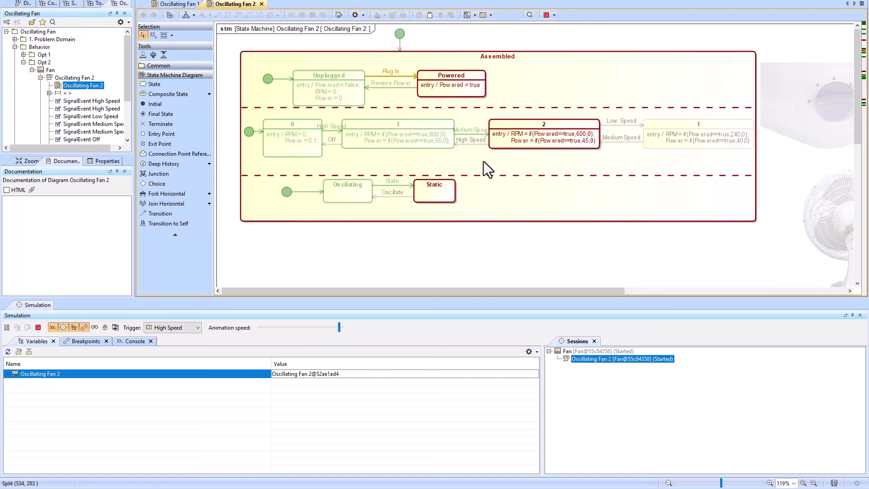
pyautogui.click(276, 135)
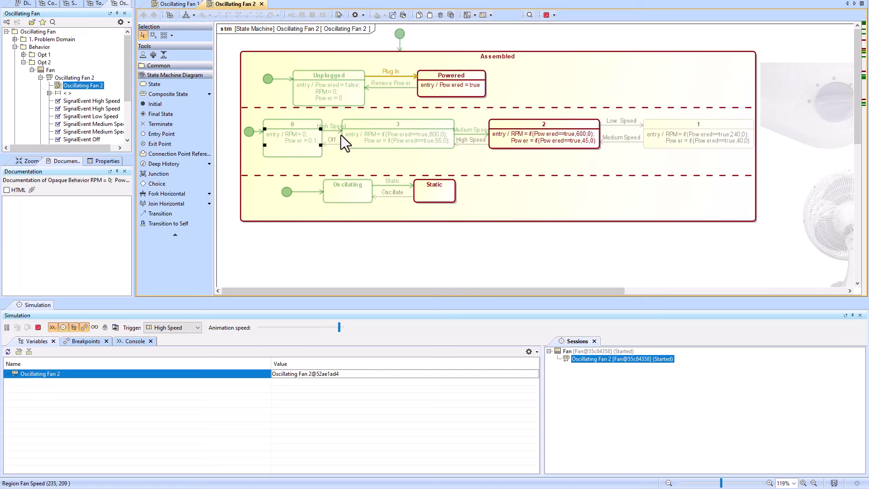
pyautogui.click(370, 135)
pyautogui.click(507, 138)
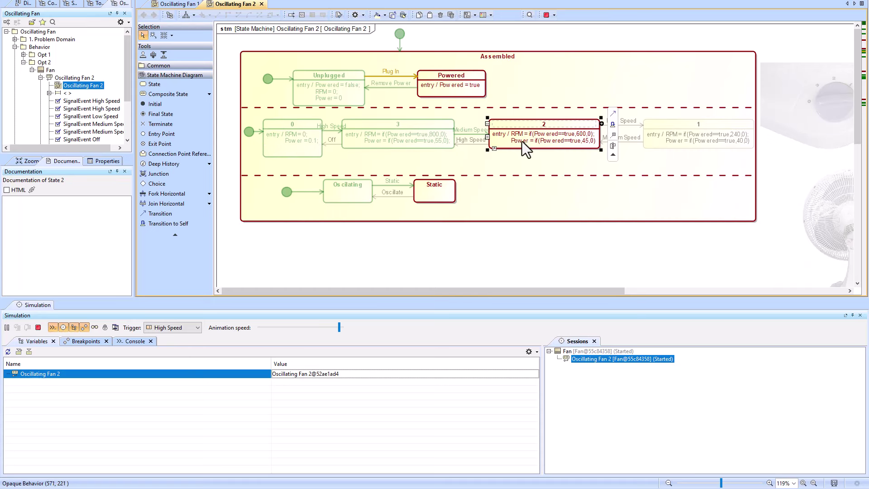
pyautogui.click(680, 140)
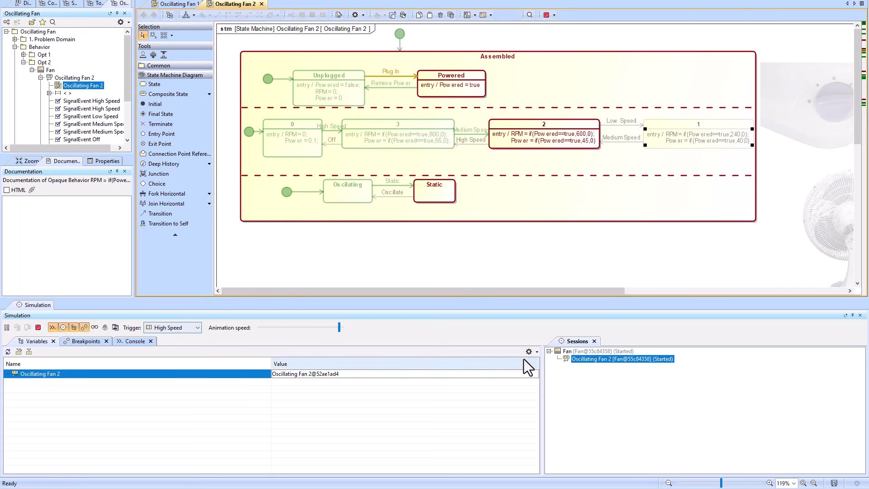
# Select the Fan session to watch its variables, and step through the Low Speed, Medium Speed and High Speed triggers.
pyautogui.click(569, 352)
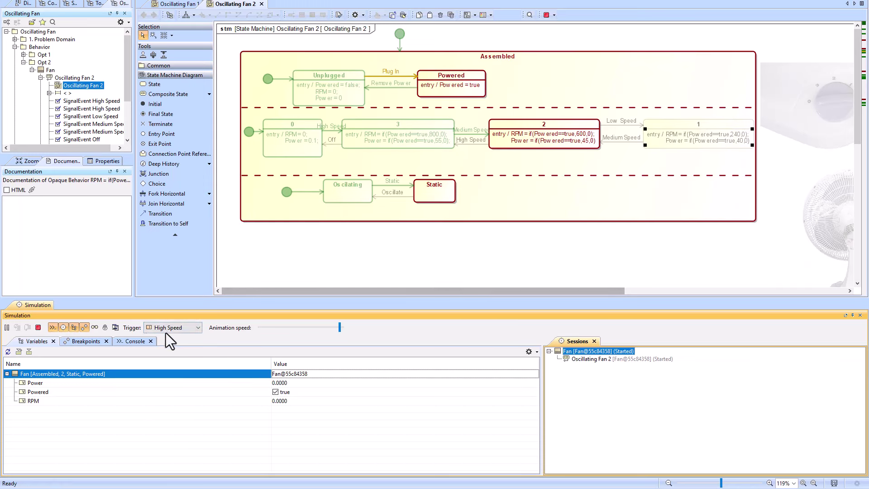
pyautogui.click(178, 332)
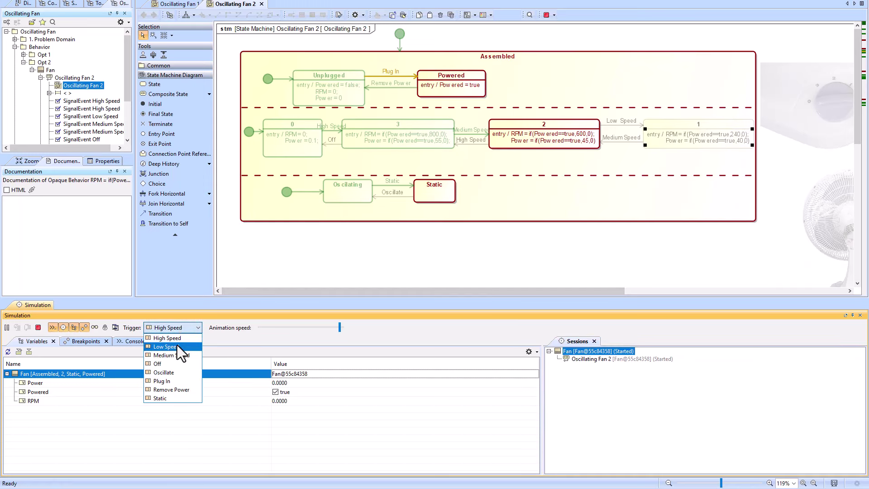
pyautogui.click(177, 346)
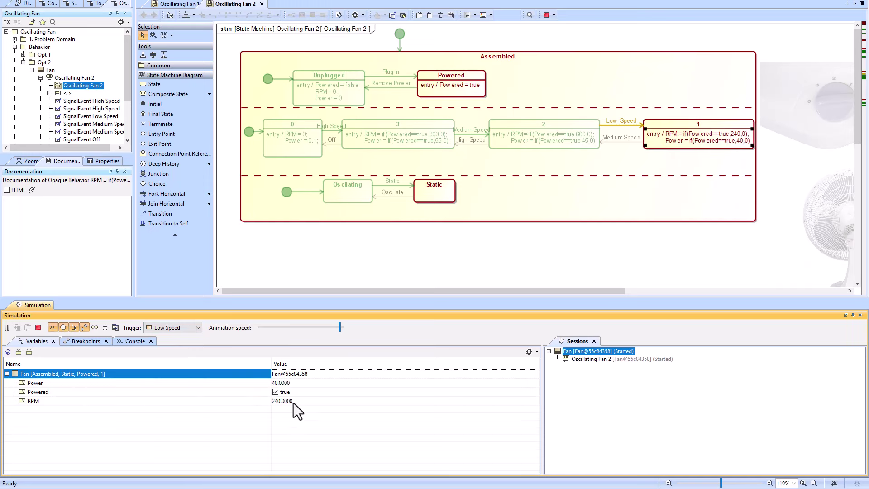
pyautogui.click(182, 328)
pyautogui.click(176, 355)
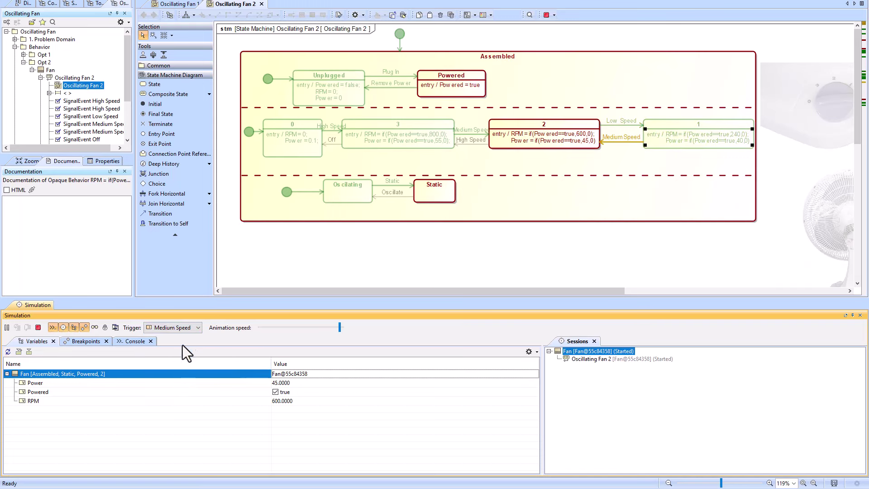
pyautogui.click(193, 329)
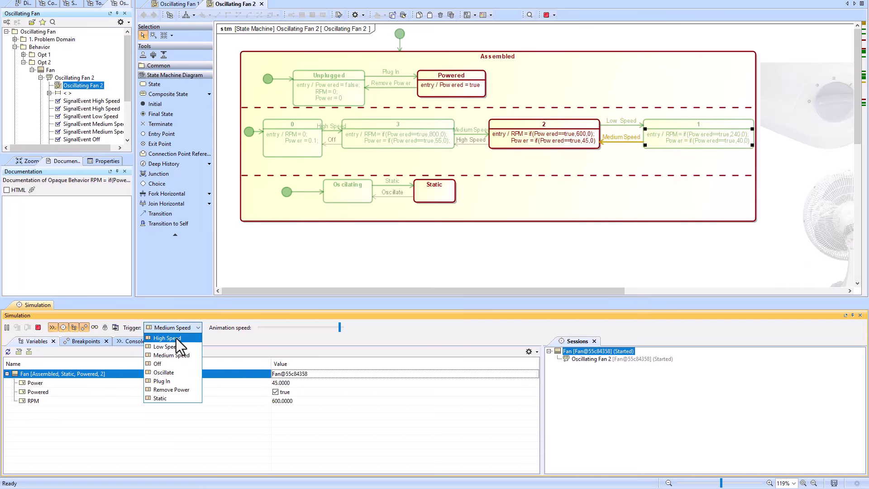
pyautogui.click(176, 338)
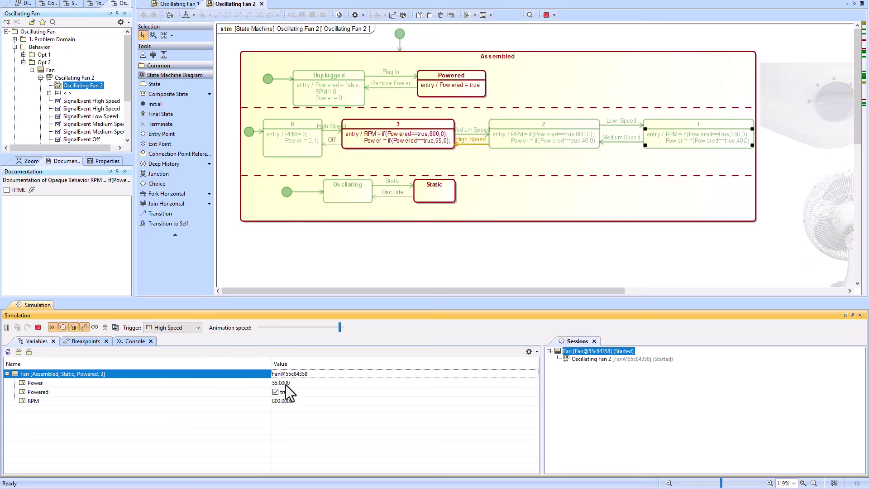
# Trigger Oscillate for the fan, and cycle its power with Remove Power and Plug In.
pyautogui.click(190, 329)
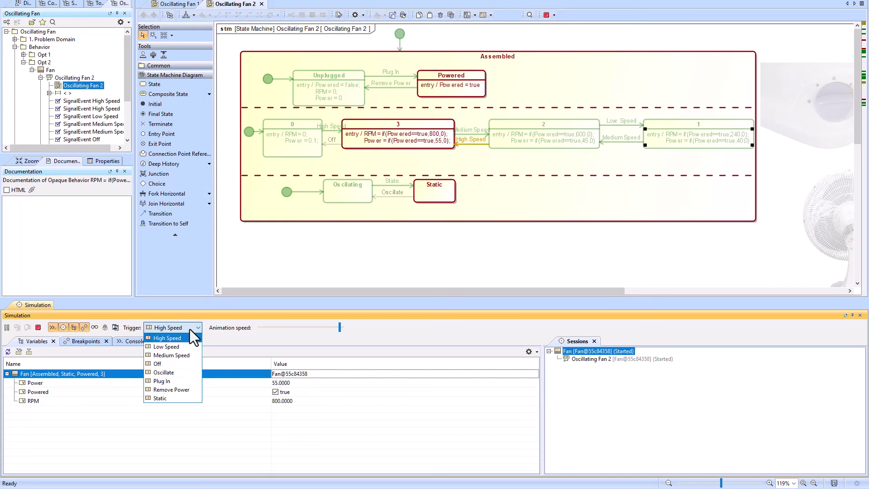
pyautogui.click(172, 373)
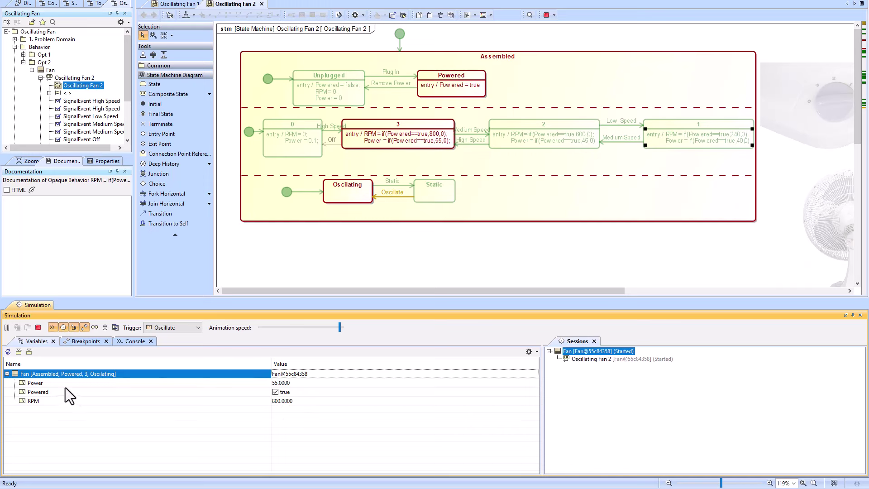
pyautogui.click(178, 327)
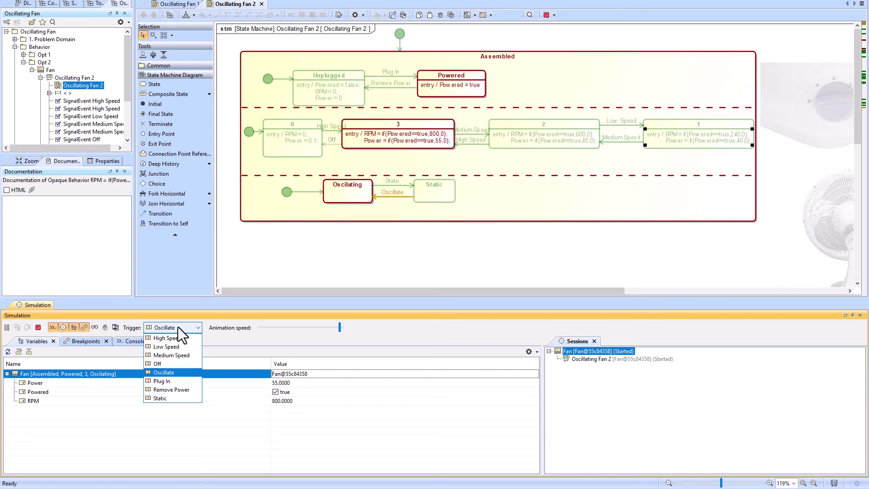
pyautogui.click(175, 389)
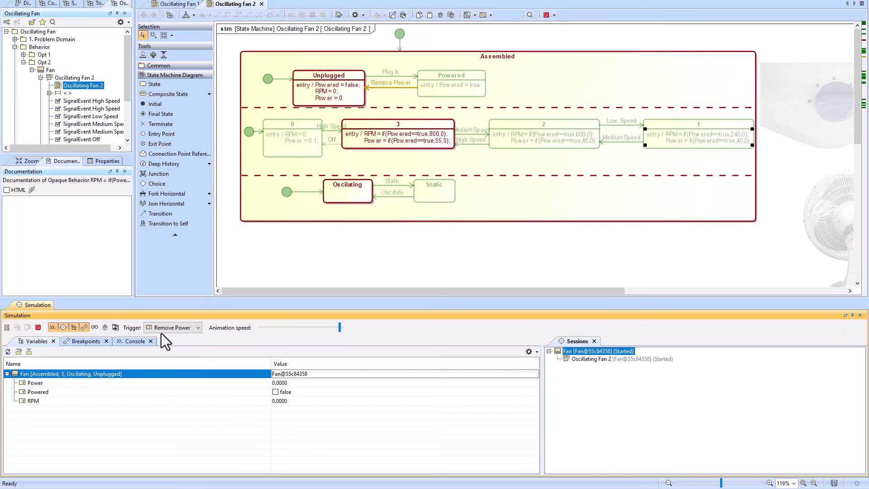
pyautogui.click(175, 328)
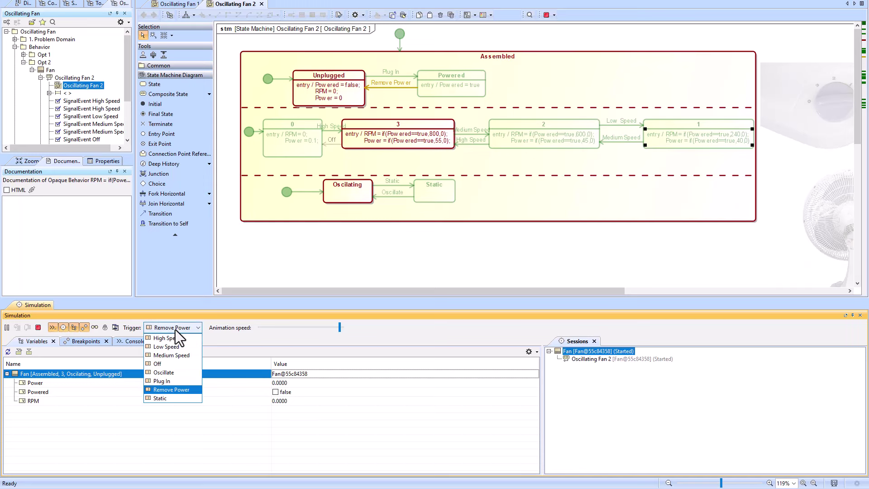
pyautogui.click(171, 382)
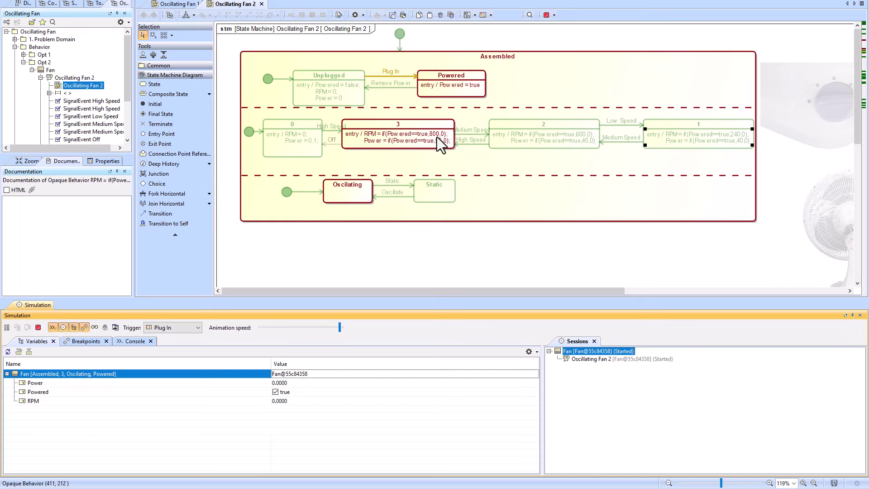
# Check the fan's Power and RPM variables, and trigger Medium Speed on the Fan instance.
pyautogui.click(112, 383)
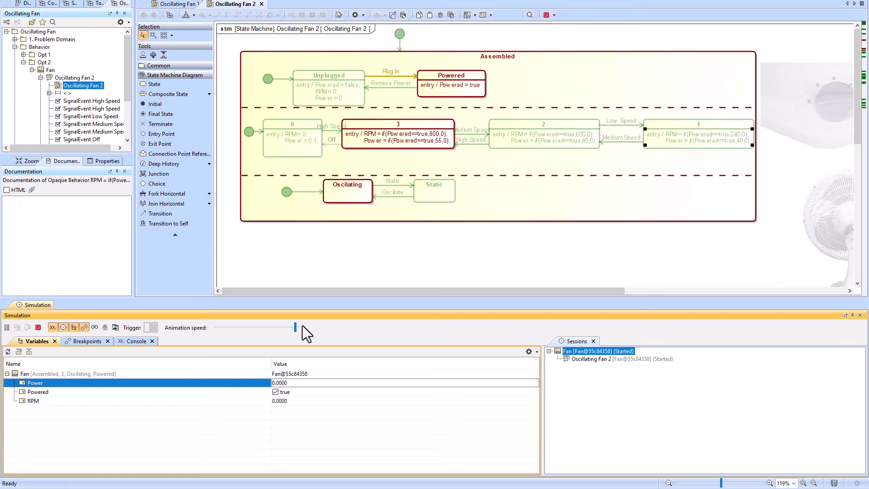
pyautogui.click(120, 401)
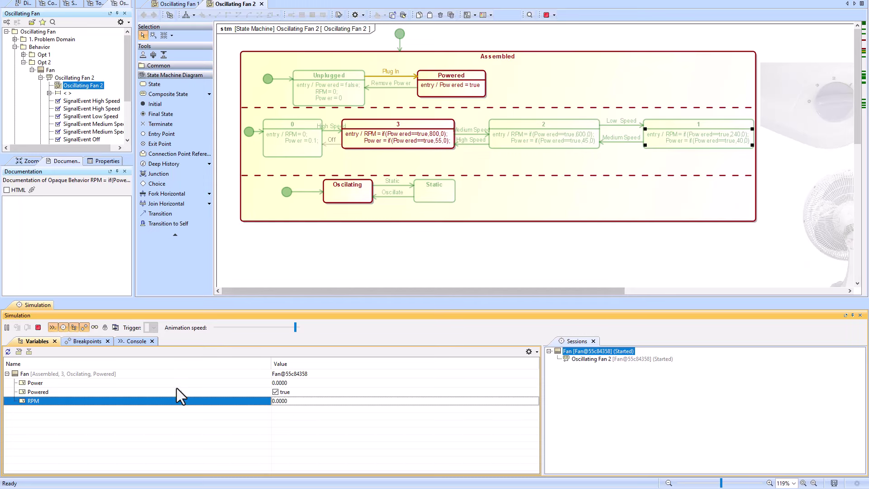
pyautogui.click(176, 382)
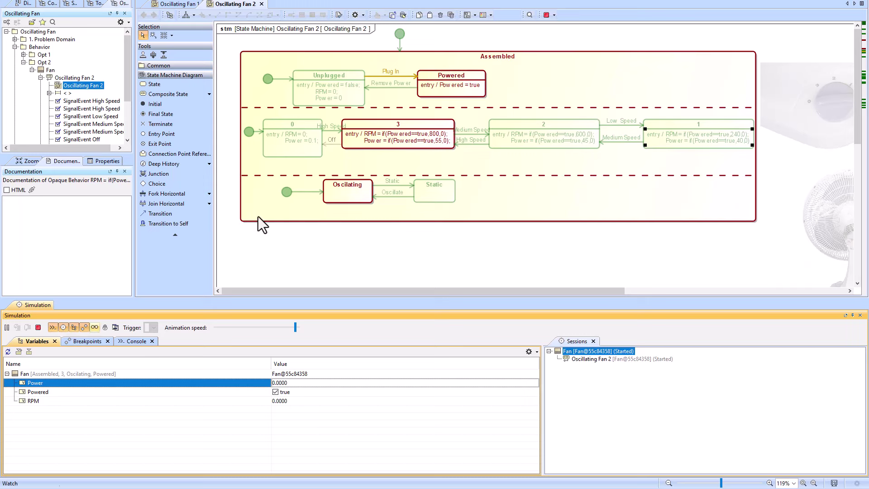
pyautogui.click(87, 375)
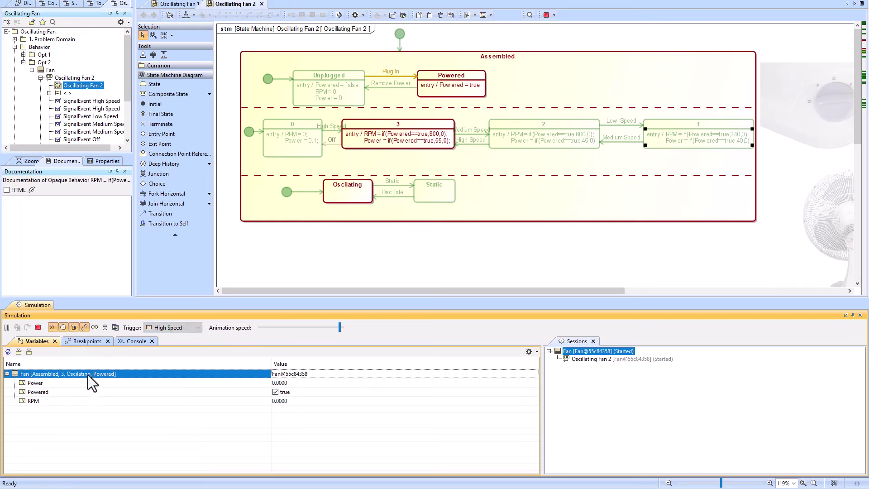
pyautogui.click(197, 328)
pyautogui.click(180, 355)
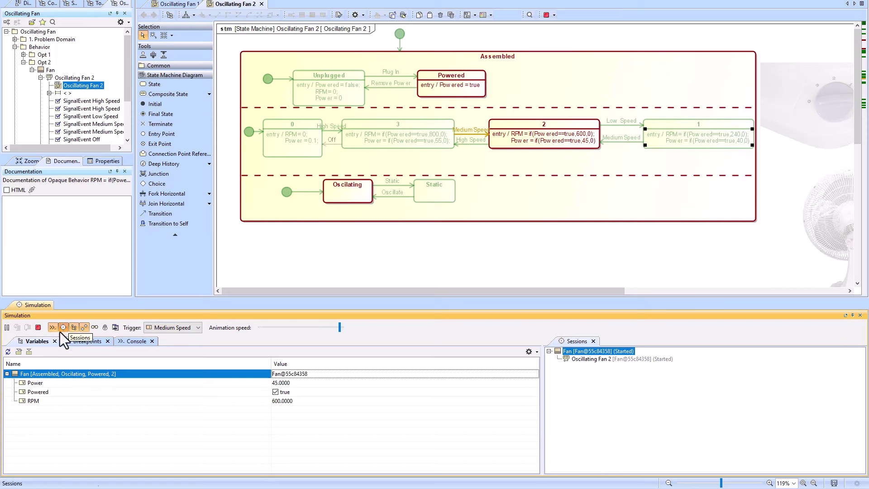
# Stop the simulation and look through the Fan block's RPM, Power and Powered value properties.
pyautogui.click(38, 330)
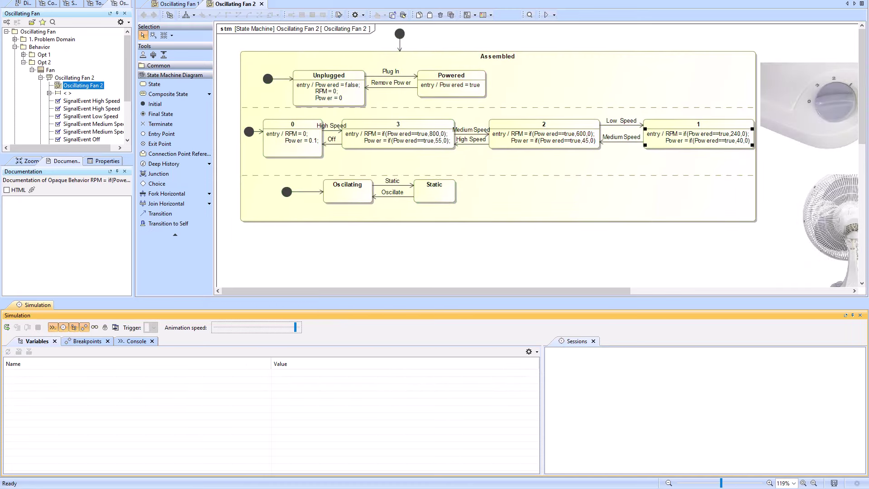
pyautogui.click(61, 86)
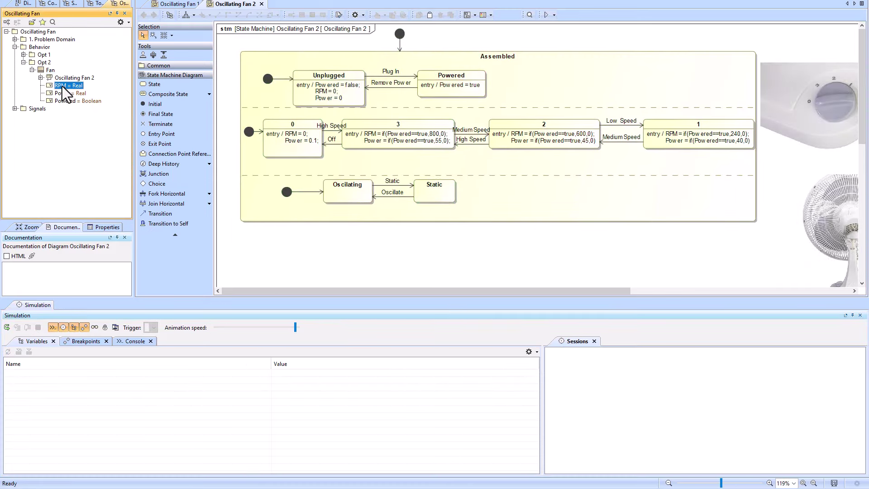
pyautogui.click(61, 92)
pyautogui.click(67, 101)
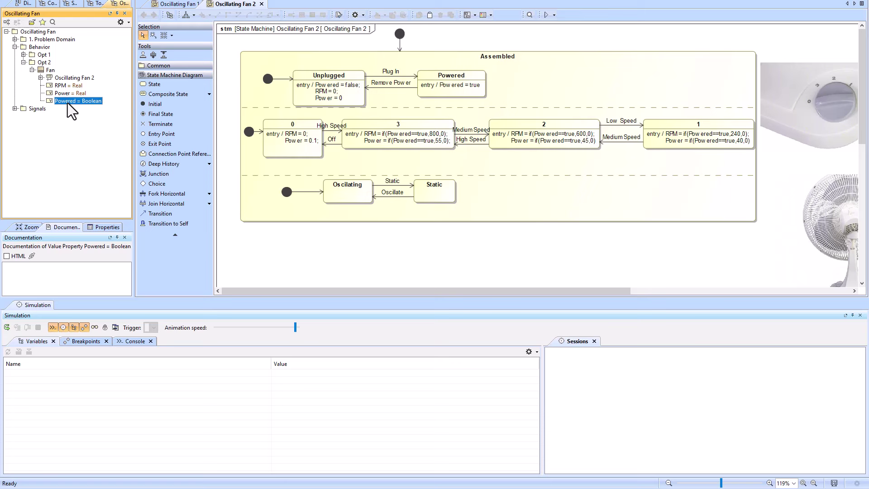
pyautogui.click(49, 70)
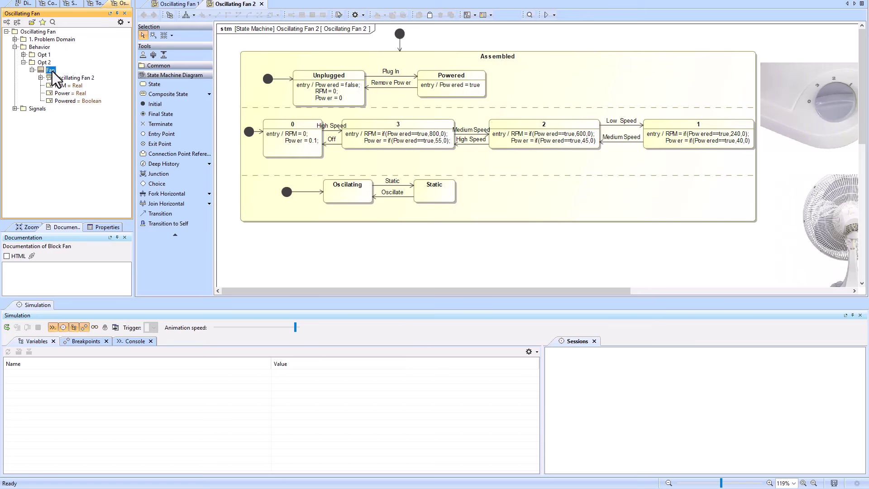
# Run the Oscillating Fan 2 state machine without context, start it, and check its sessions.
pyautogui.click(554, 15)
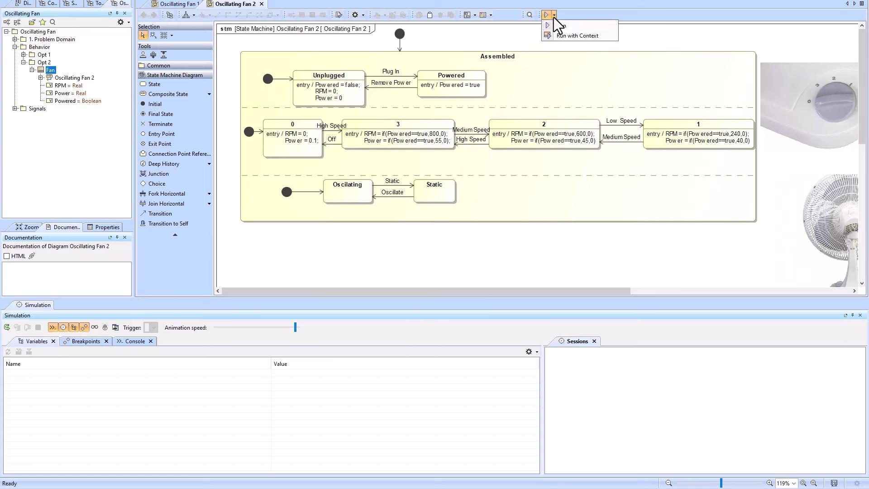
pyautogui.click(564, 26)
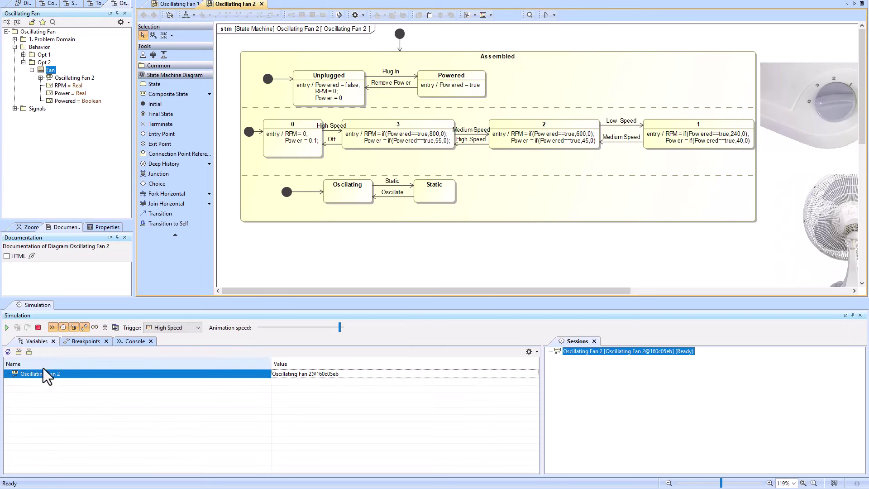
pyautogui.click(553, 16)
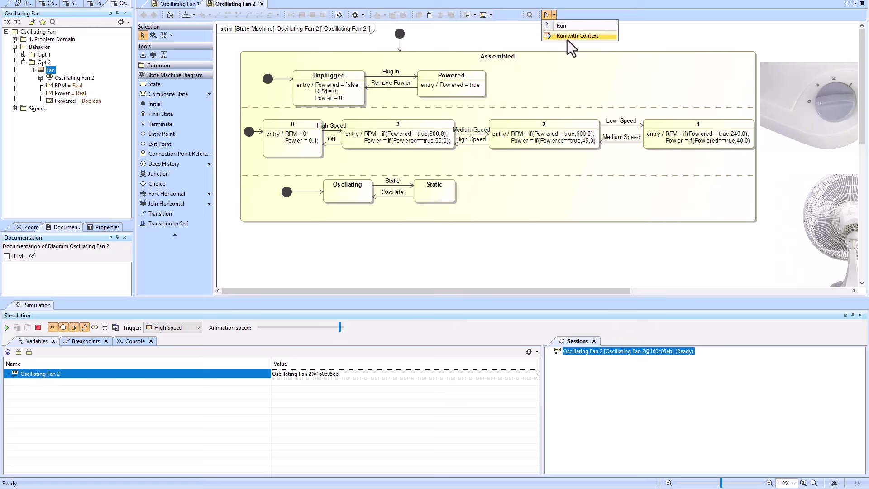
pyautogui.click(502, 38)
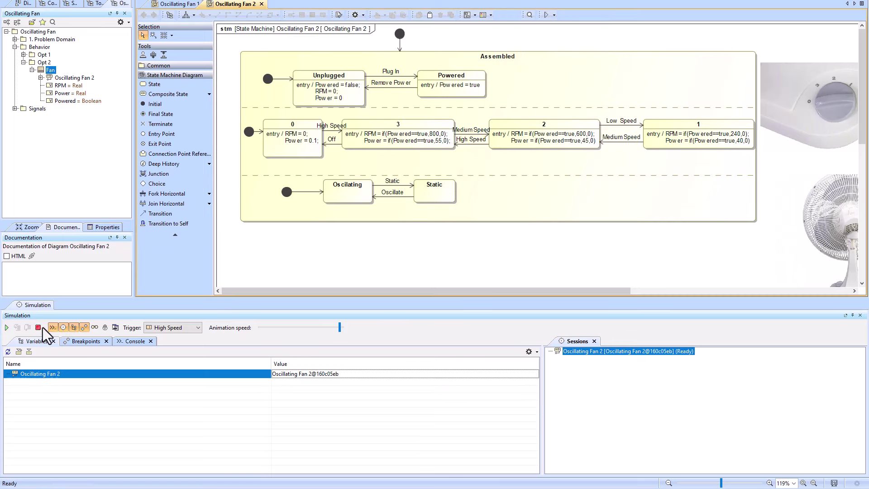
pyautogui.click(6, 327)
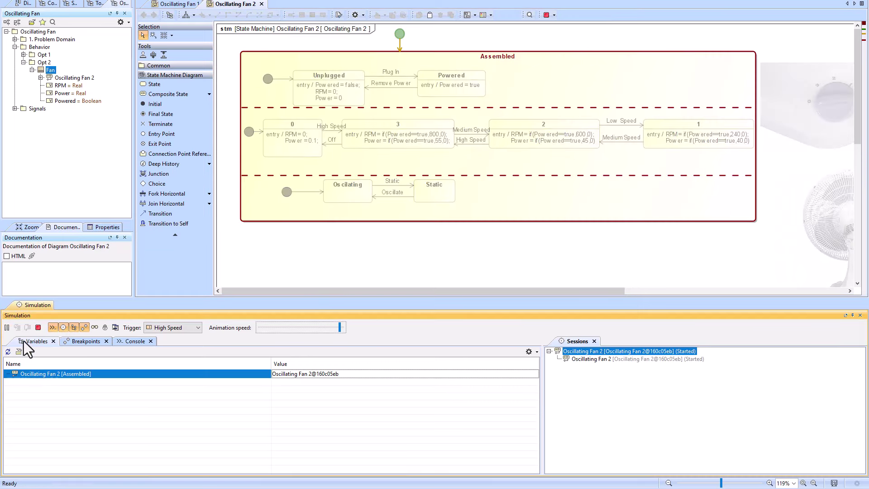
pyautogui.click(582, 359)
pyautogui.click(577, 352)
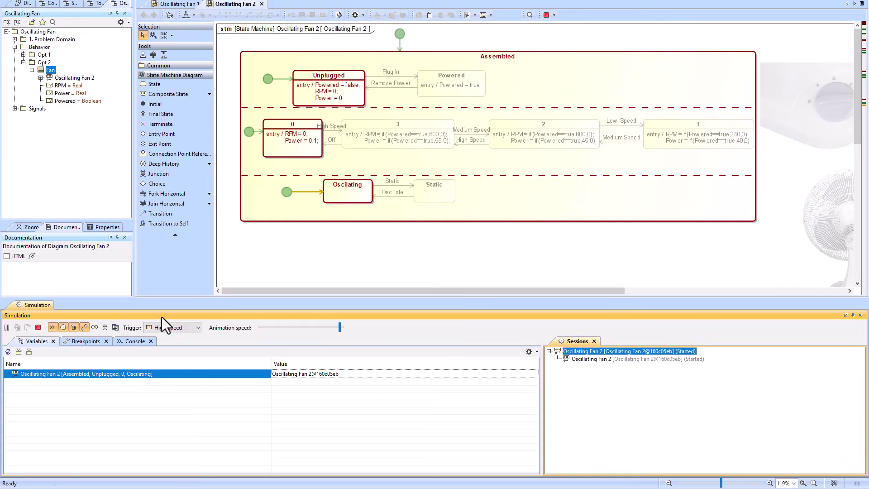
# Fire the Plug In and High Speed triggers, check the Variables and Console output, and stop the simulation.
pyautogui.click(173, 328)
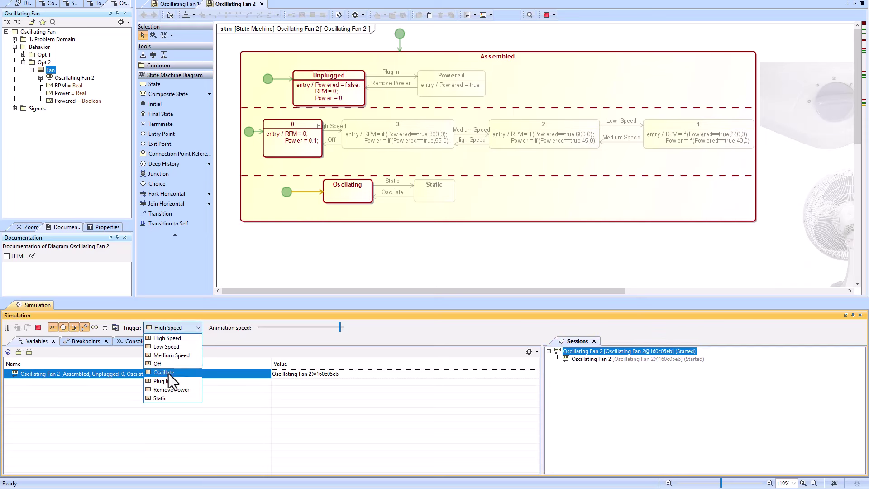
pyautogui.click(168, 381)
pyautogui.click(181, 328)
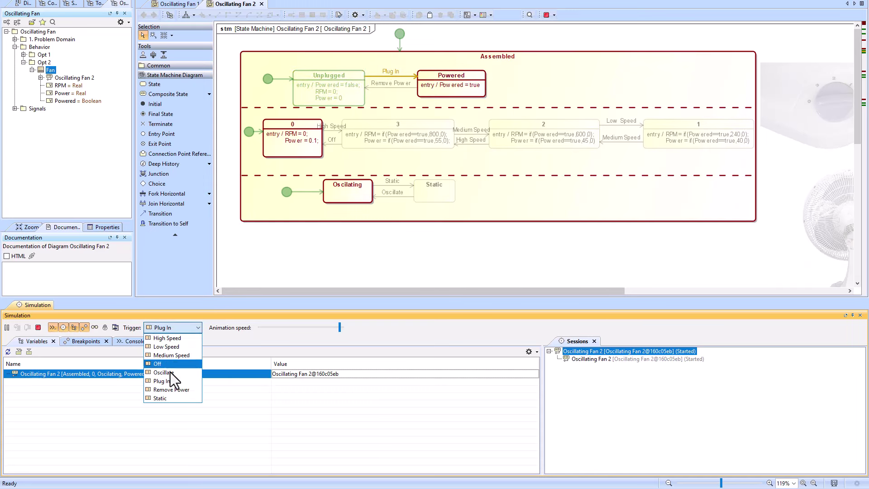
pyautogui.click(171, 345)
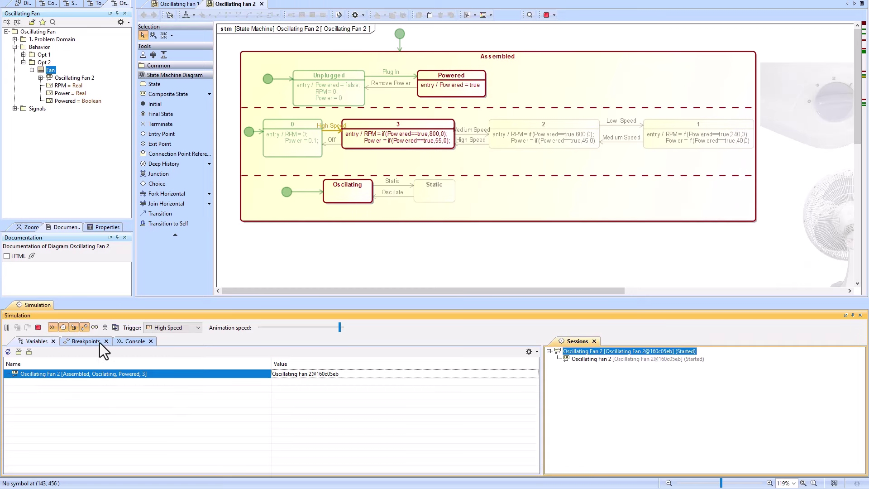
pyautogui.click(134, 342)
pyautogui.click(34, 341)
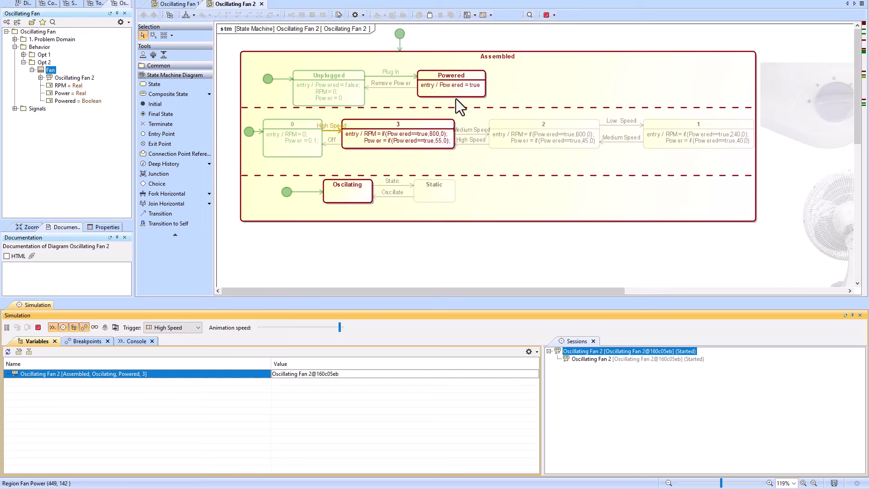
pyautogui.click(38, 328)
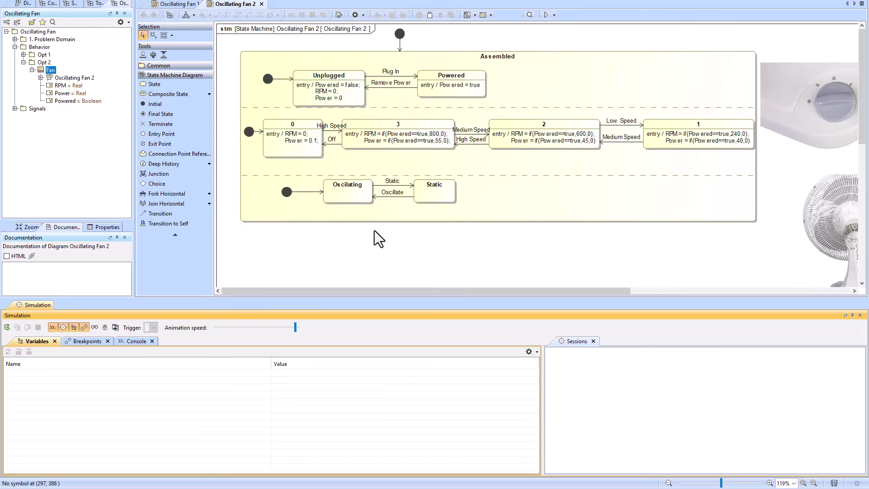
# Open the specification of state 3 and examine its Owned Element, Entry and Exit properties.
pyautogui.click(376, 135)
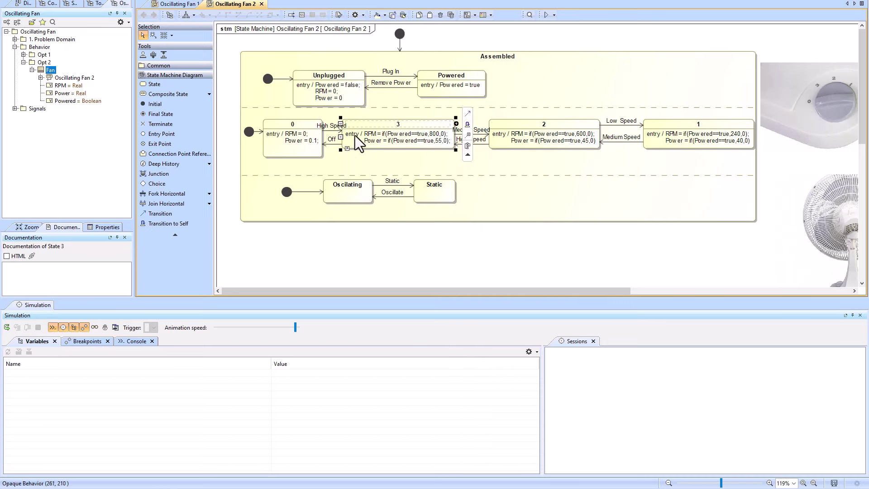
pyautogui.click(377, 127)
pyautogui.press('Return')
pyautogui.moveTo(394, 94); pyautogui.dragTo(371, 92)
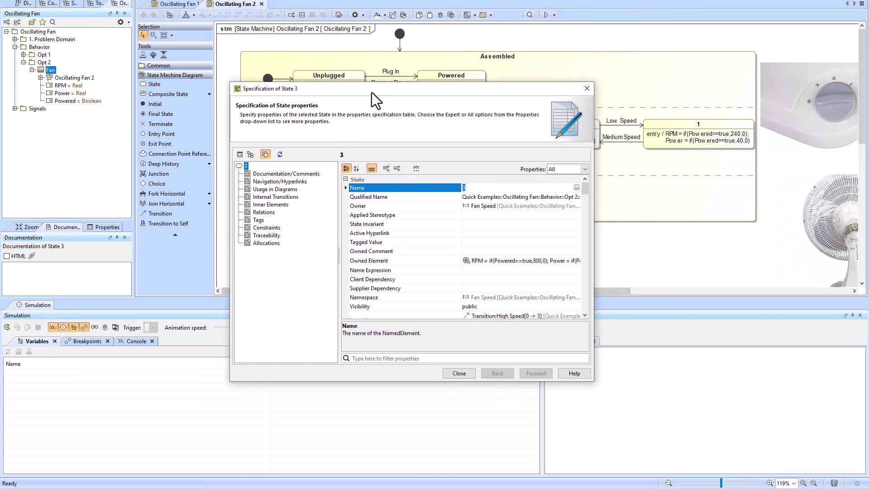
pyautogui.click(379, 261)
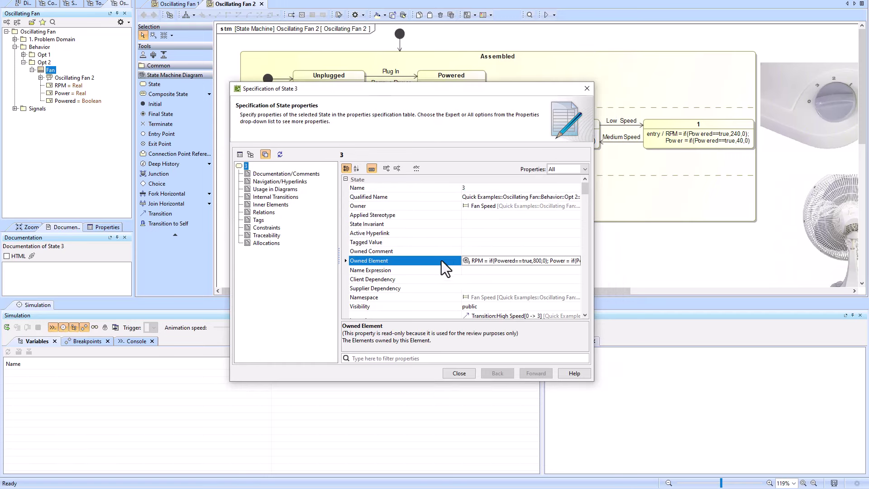
pyautogui.moveTo(584, 186); pyautogui.dragTo(590, 203)
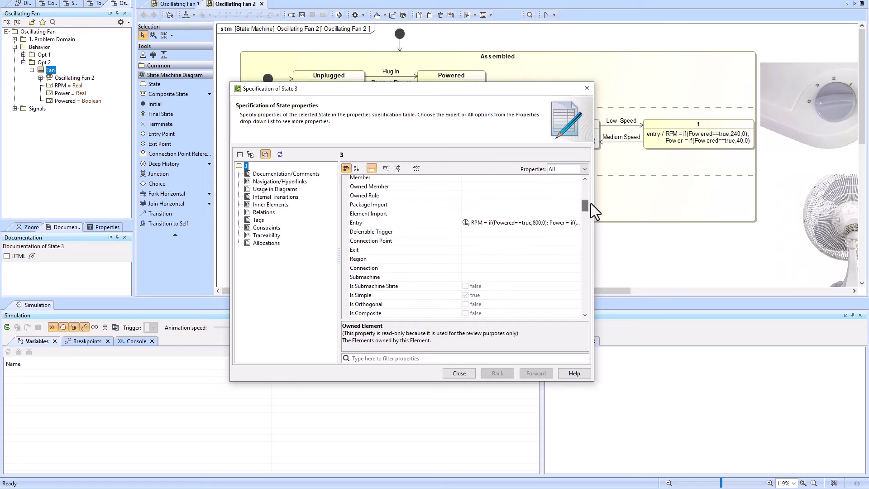
pyautogui.click(485, 225)
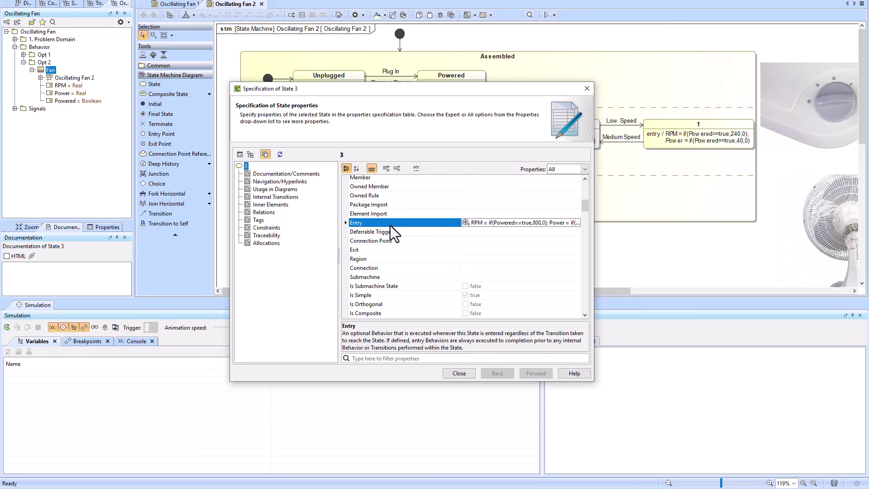
pyautogui.click(362, 250)
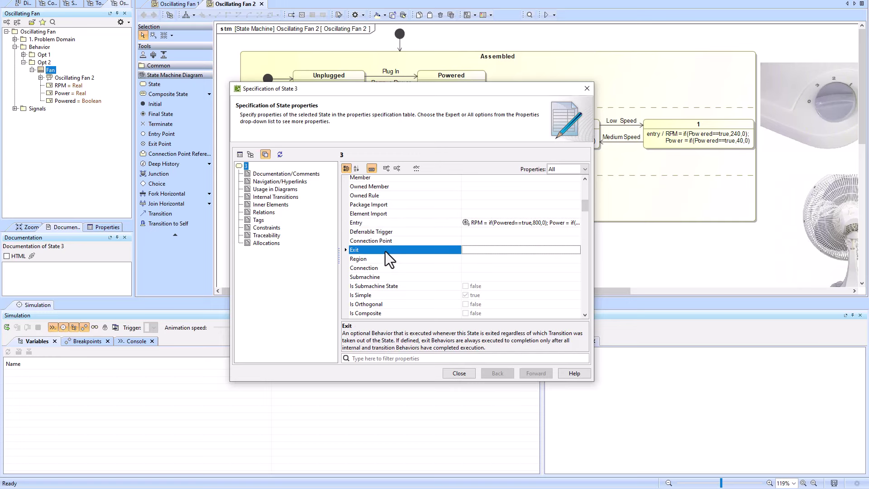
# Filter state 3's properties by "do", read the Do Activity description, and clear the filter.
pyautogui.click(418, 359)
pyautogui.write('do')
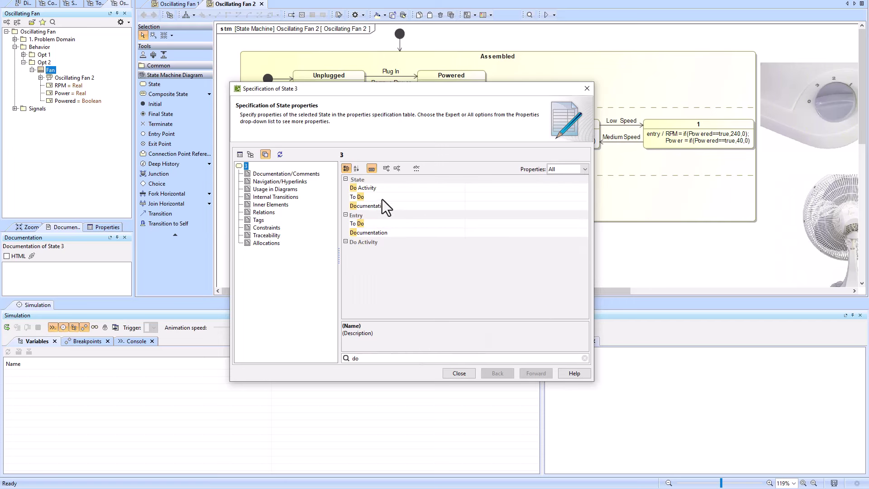
pyautogui.click(389, 187)
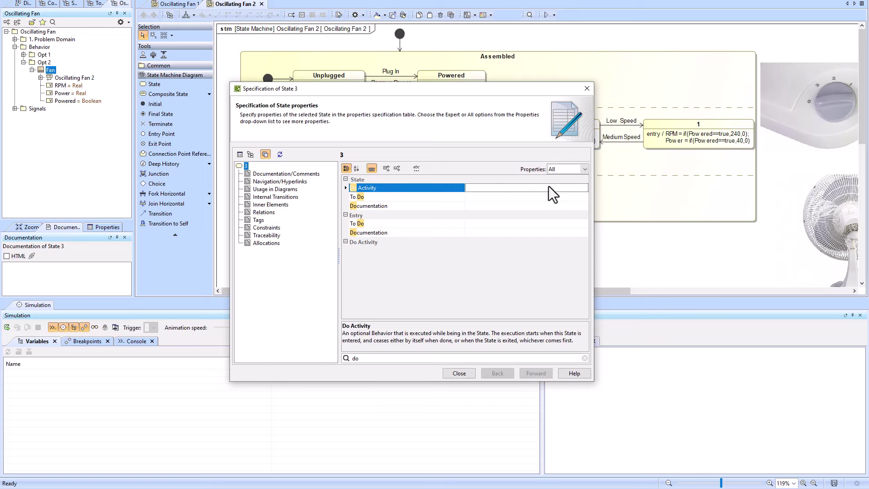
pyautogui.click(584, 357)
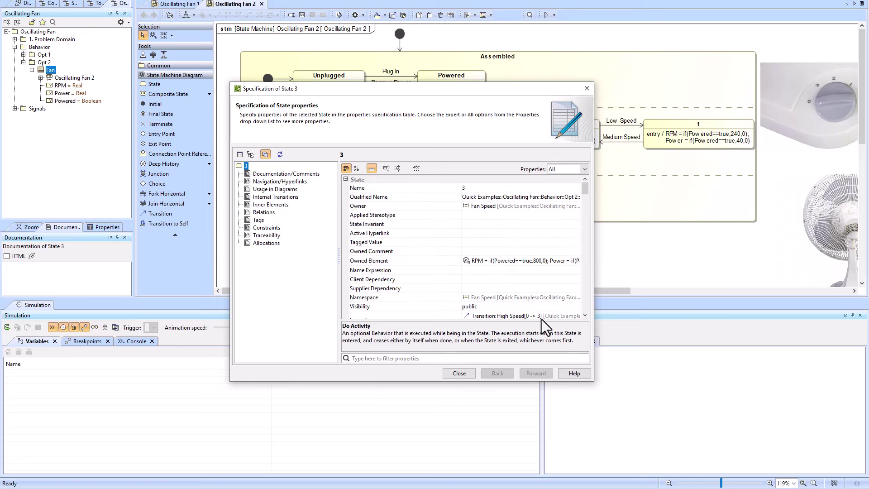
# Find state 3's Entry property and locate its opaque behavior in the containment tree, keeping the diagram in view.
pyautogui.scroll(-4, 487, 263)
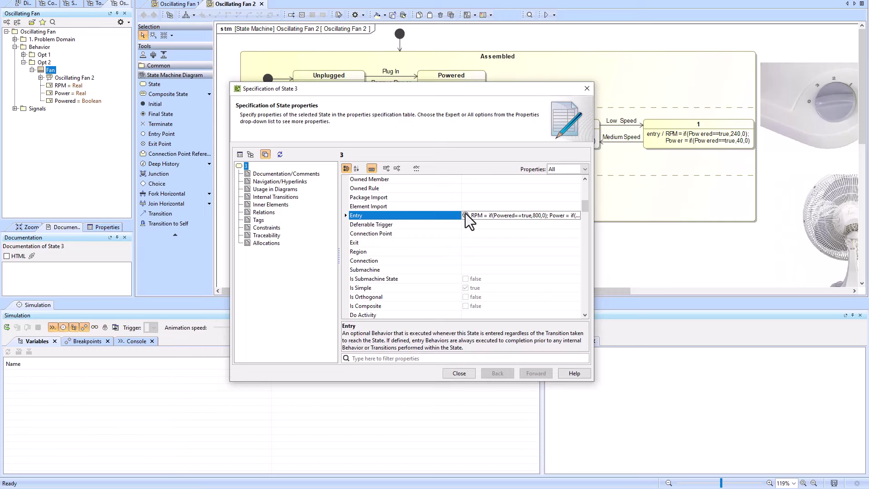
pyautogui.moveTo(443, 97); pyautogui.dragTo(447, 191)
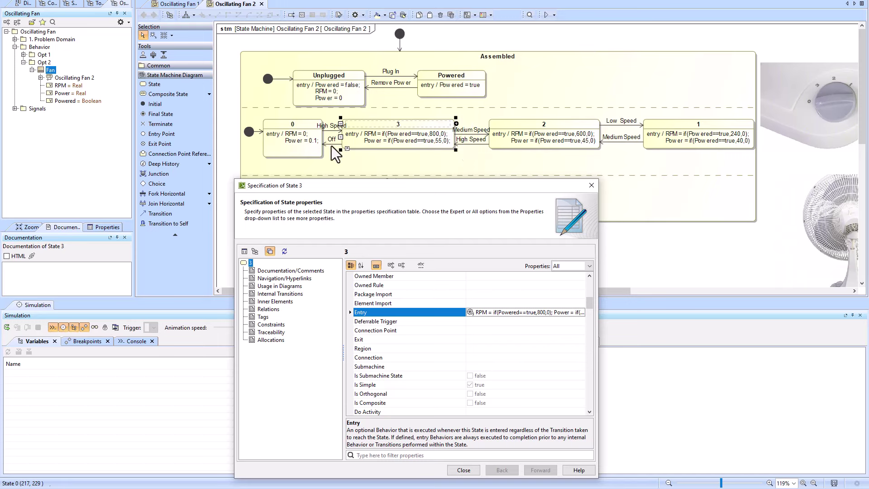
pyautogui.moveTo(431, 180); pyautogui.dragTo(432, 156)
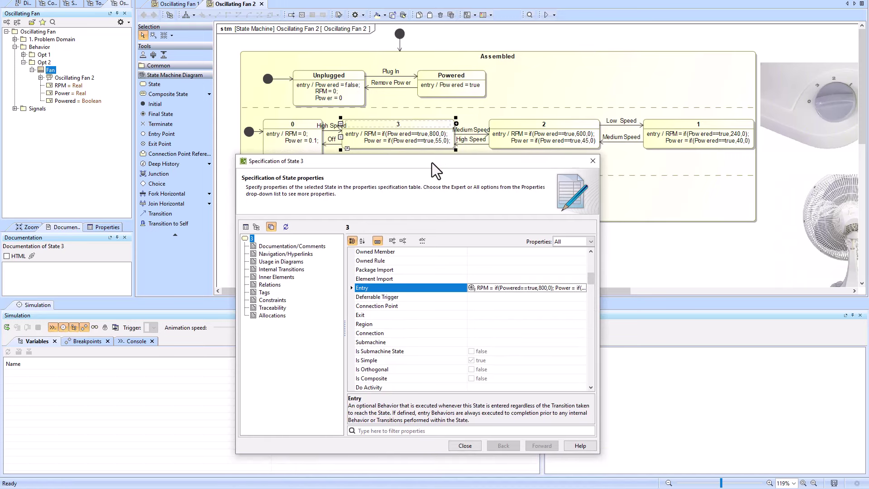
pyautogui.click(490, 288)
pyautogui.click(529, 303)
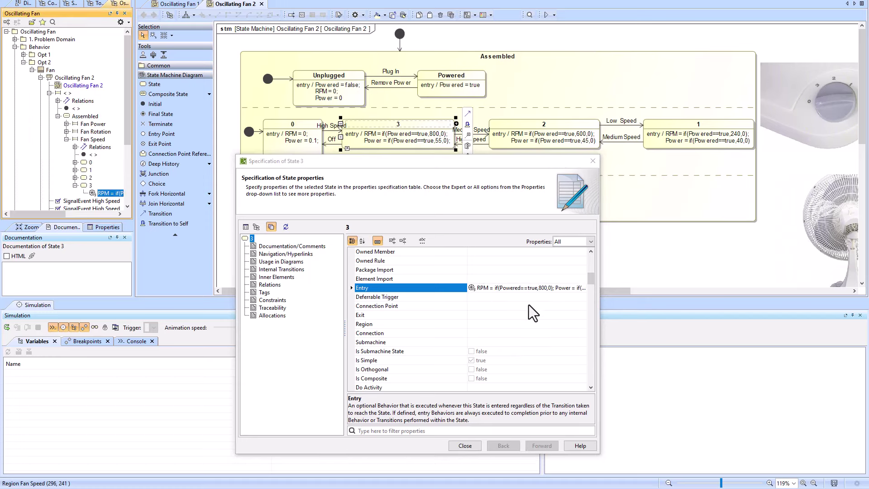
pyautogui.moveTo(134, 172); pyautogui.dragTo(159, 172)
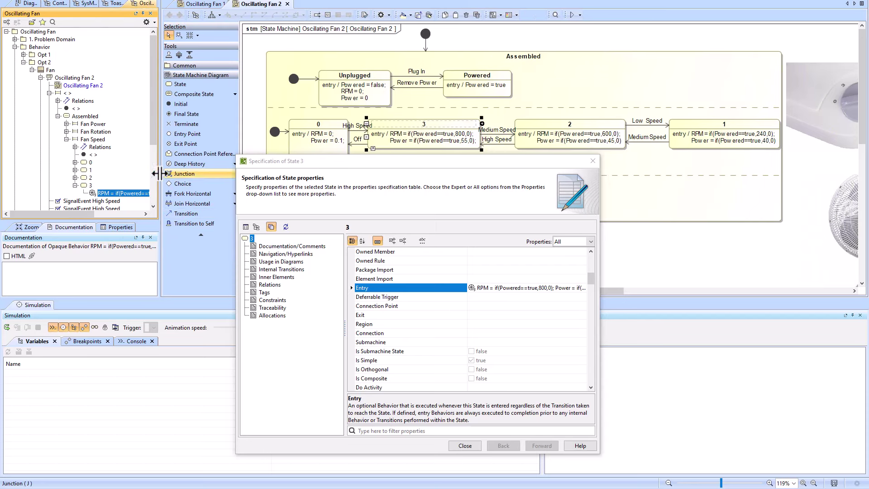
pyautogui.moveTo(154, 131); pyautogui.dragTo(154, 152)
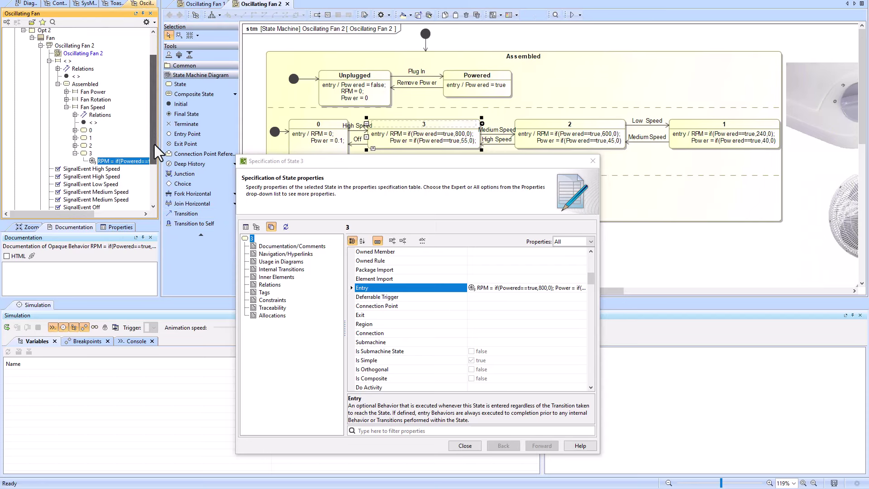
# Open the specification of state 3's entry opaque behavior and bring up the editor for its Body and Language.
pyautogui.doubleClick(109, 161)
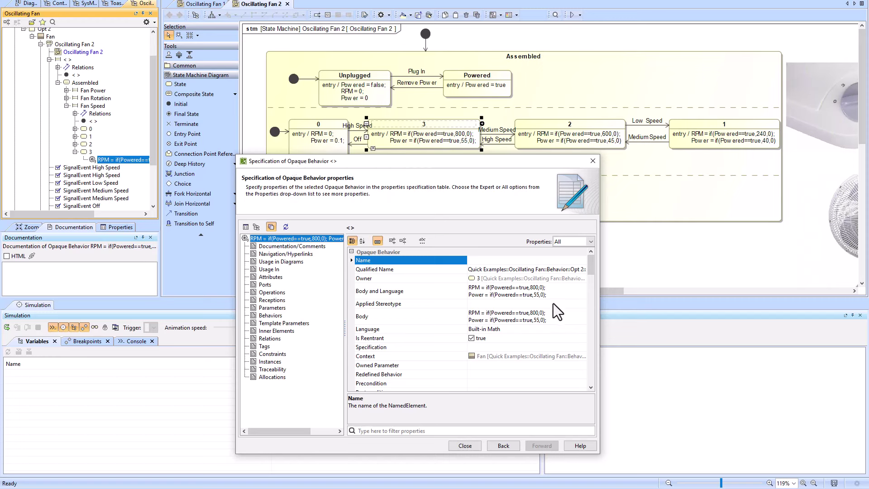
pyautogui.click(557, 289)
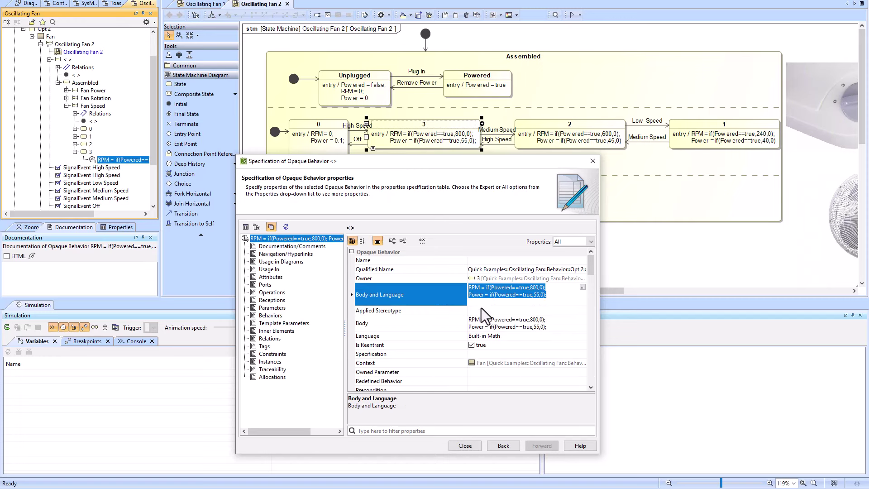
pyautogui.click(582, 287)
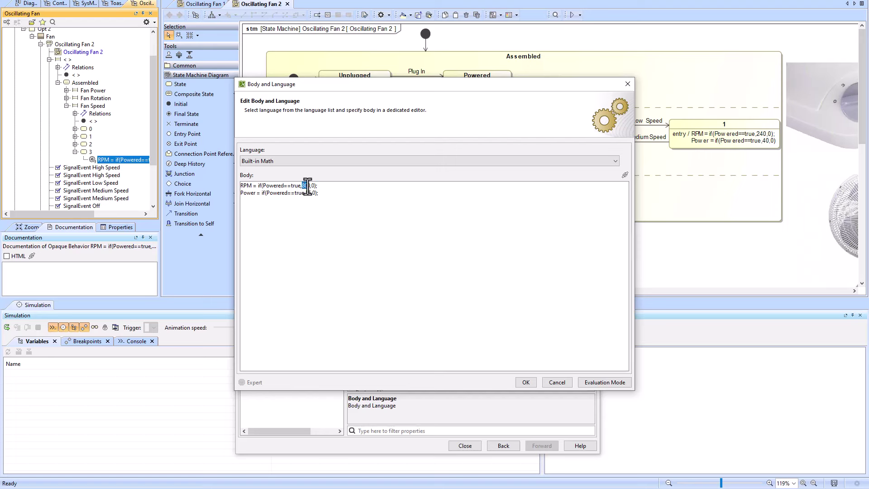
# Enter 800 as the powered RPM in the Built-in Math body, review the Power expression, and accept the body.
pyautogui.doubleClick(305, 186)
pyautogui.write('800')
pyautogui.click(307, 203)
pyautogui.doubleClick(308, 193)
pyautogui.doubleClick(313, 193)
pyautogui.moveTo(338, 200); pyautogui.dragTo(248, 189)
pyautogui.click(352, 191)
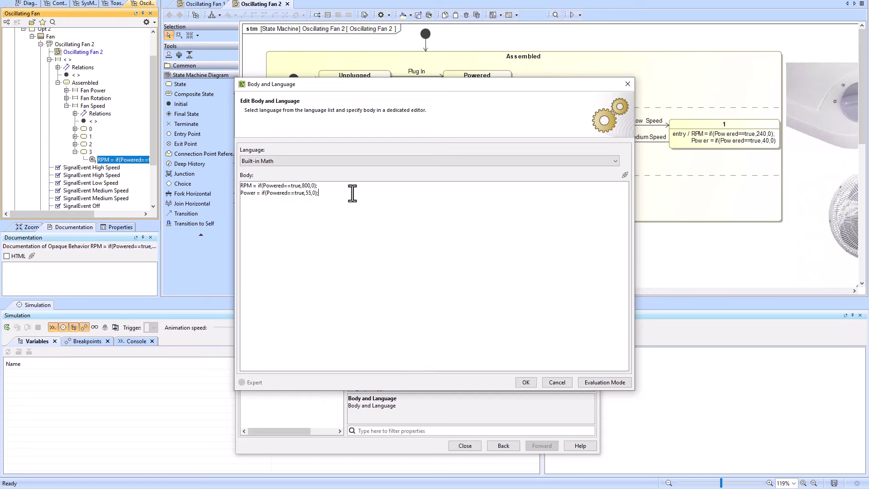
pyautogui.click(527, 381)
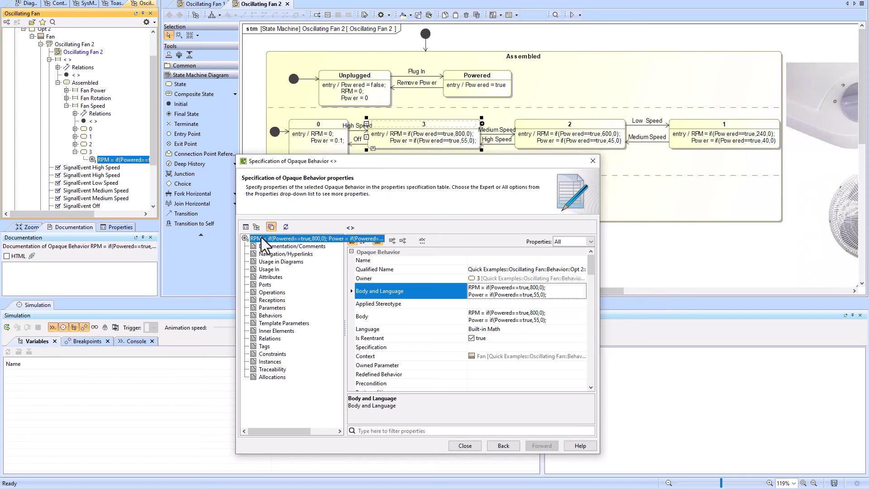
# Go back to state 3's specification, review how its Entry property references the opaque behavior, and close the specification.
pyautogui.click(503, 445)
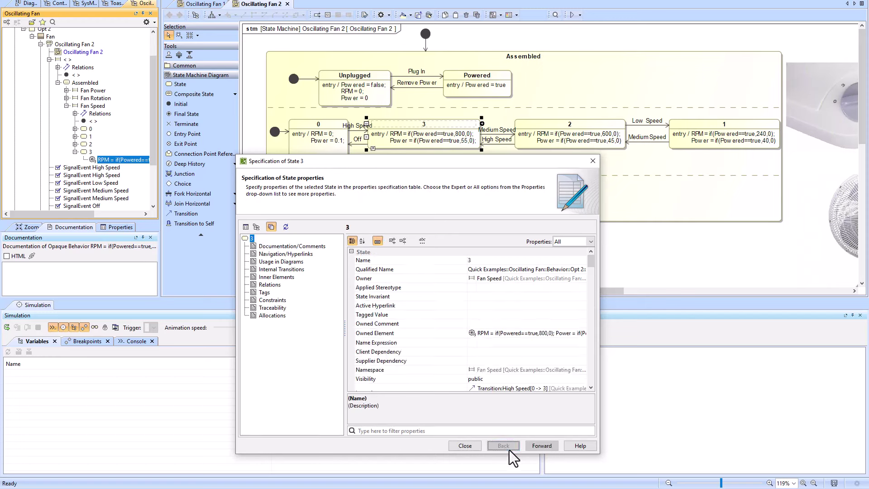
pyautogui.scroll(-2, 477, 364)
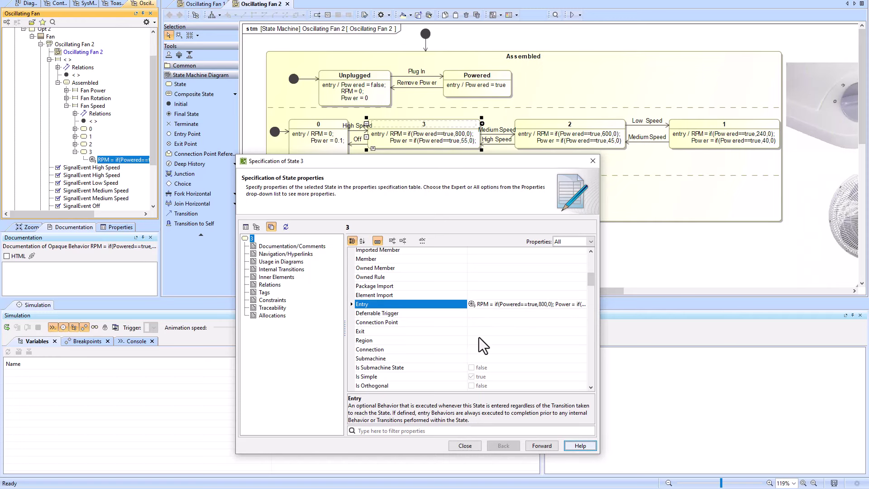
pyautogui.click(482, 334)
pyautogui.click(479, 307)
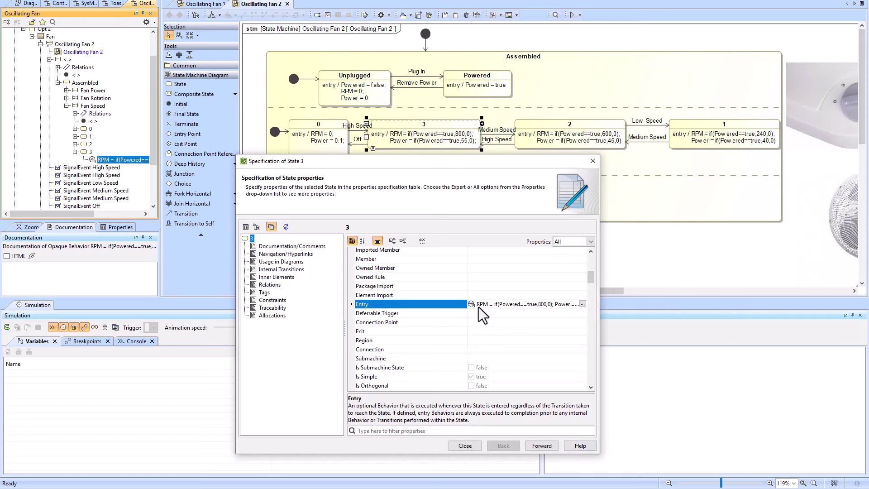
pyautogui.click(465, 446)
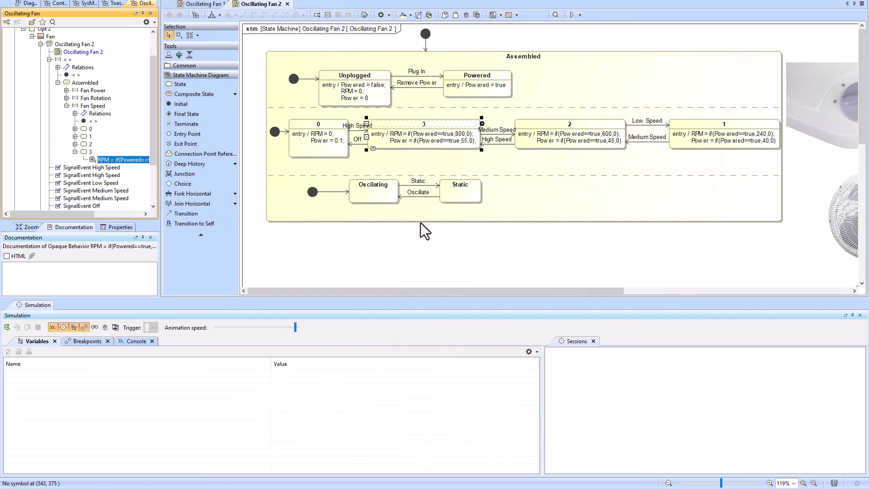
# Create an opaque behavior named make in the Opt 2 package.
pyautogui.click(32, 36)
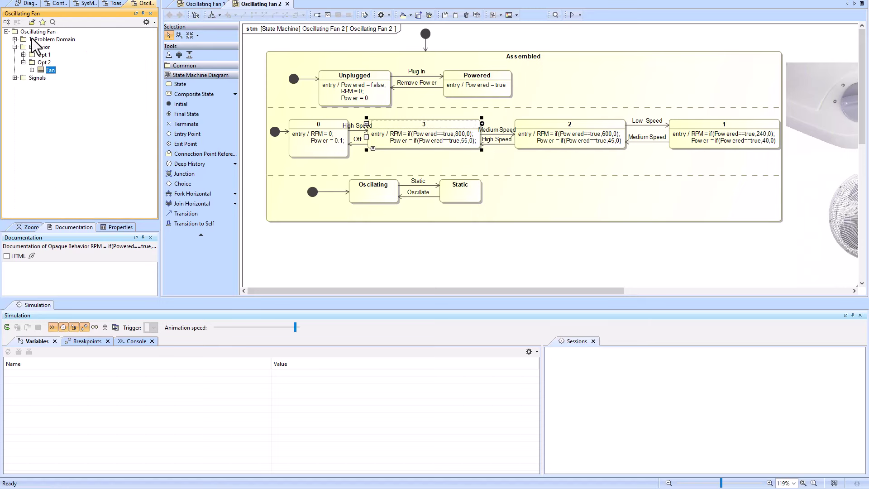
pyautogui.click(316, 270)
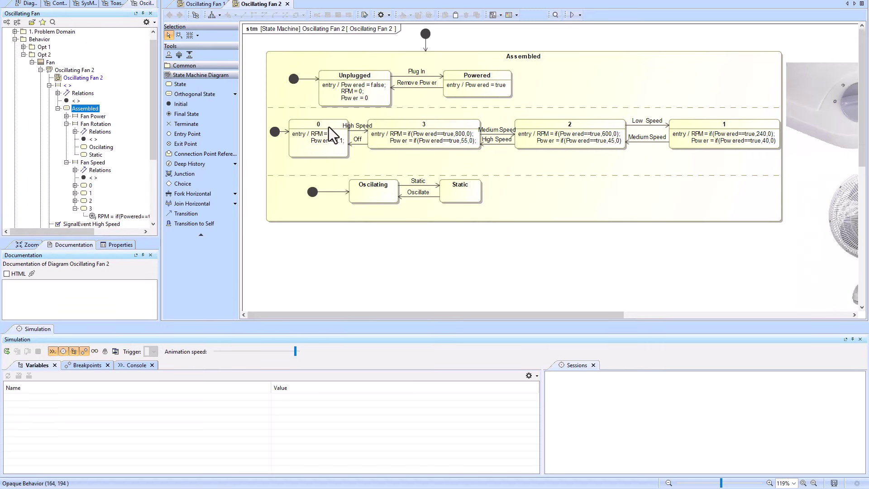
pyautogui.rightClick(43, 54)
pyautogui.click(75, 59)
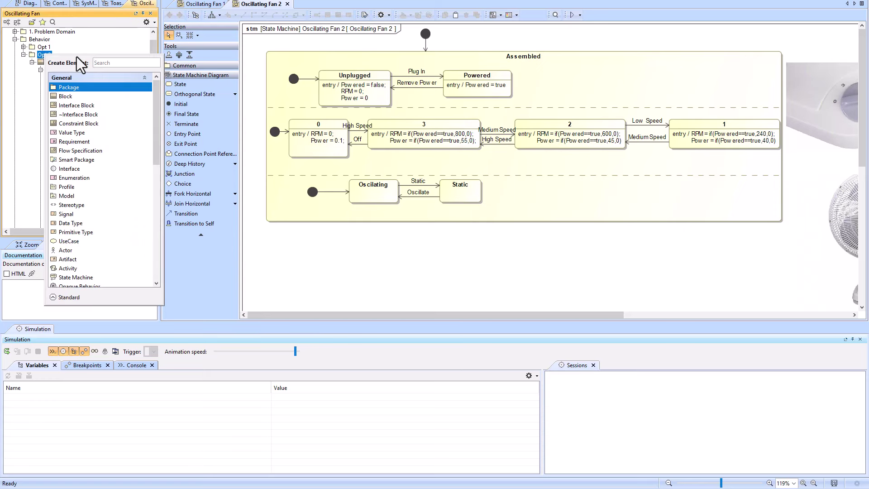
pyautogui.write('op')
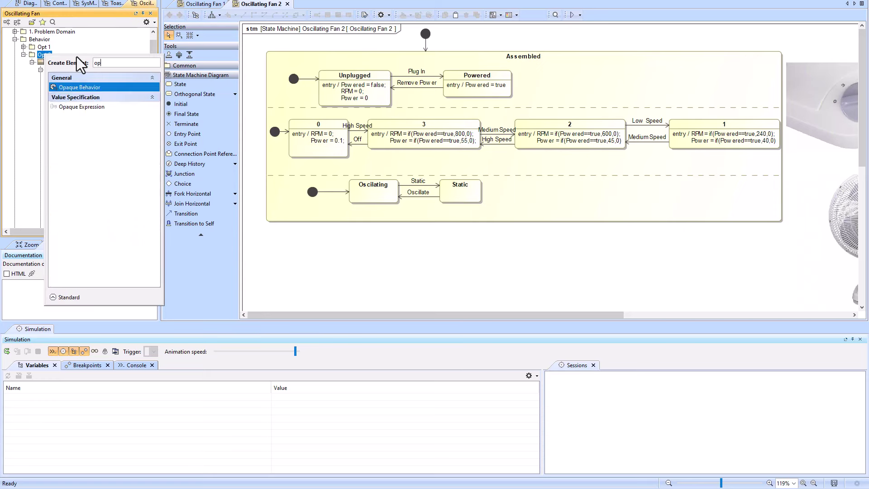
pyautogui.click(103, 87)
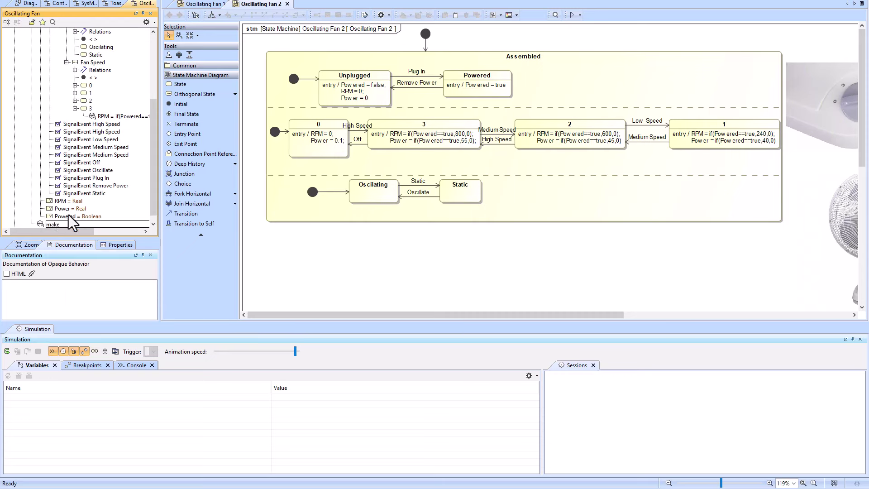
pyautogui.press('Return')
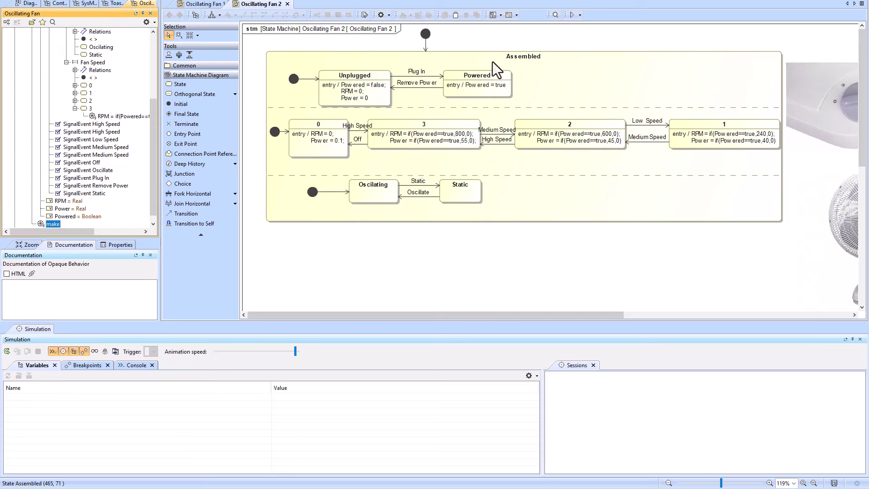
# Open the specification of the Static state and filter its properties by "entr" to find Entry.
pyautogui.click(457, 194)
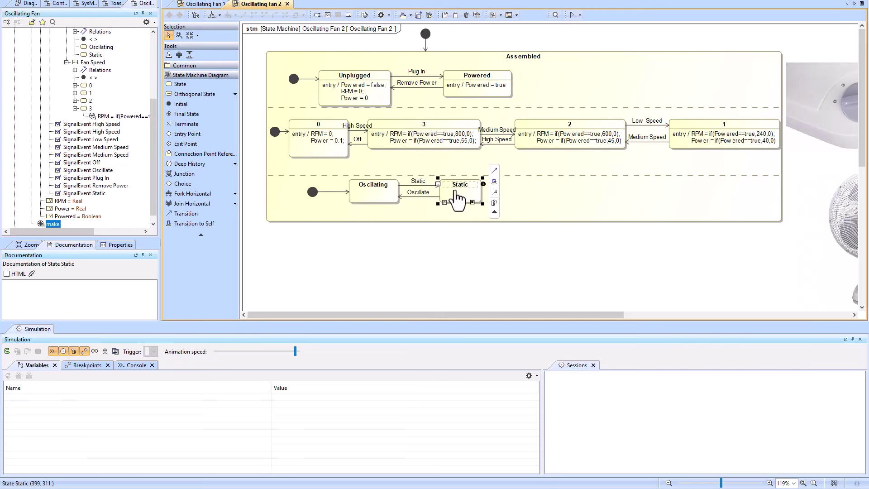
pyautogui.doubleClick(457, 194)
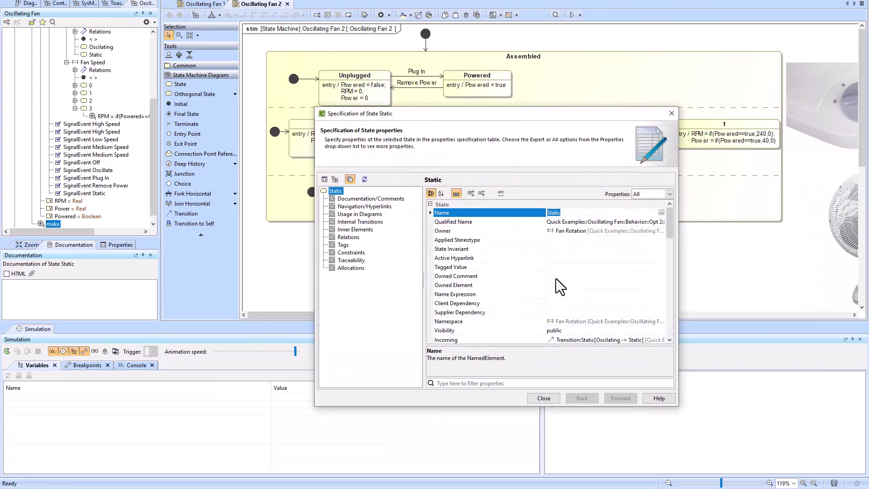
pyautogui.moveTo(371, 120); pyautogui.dragTo(328, 100)
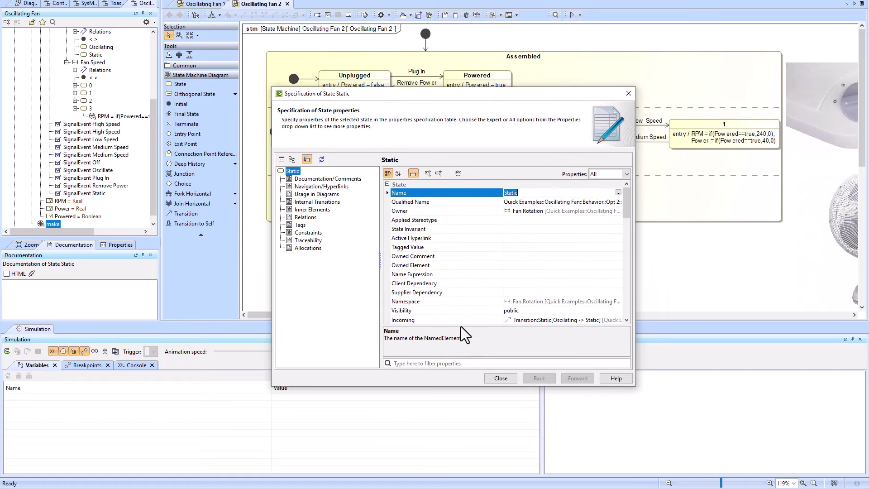
pyautogui.click(455, 361)
pyautogui.write('entr')
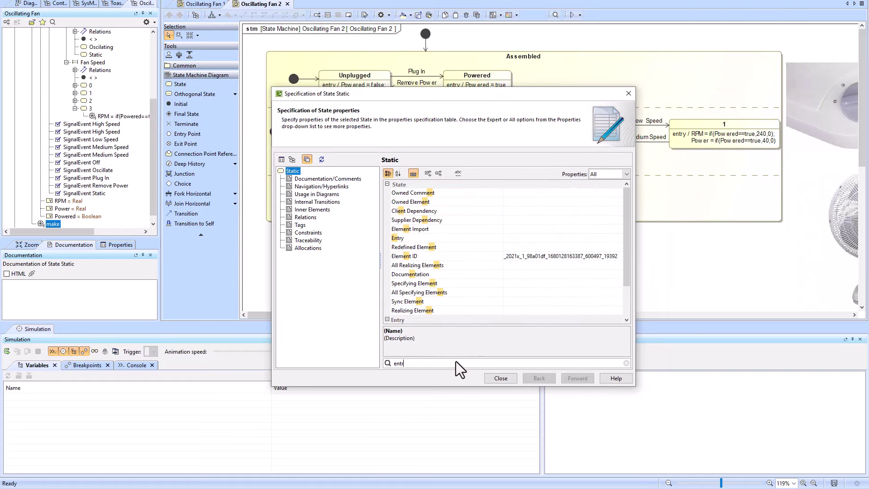
pyautogui.click(525, 192)
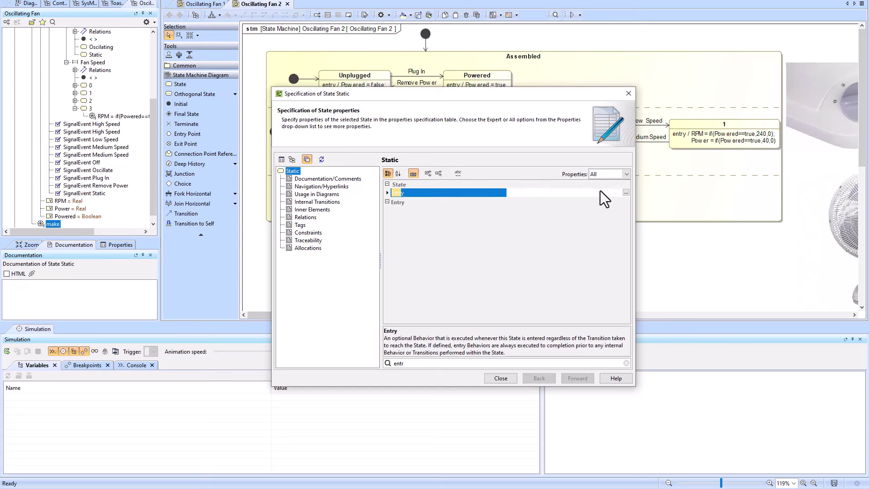
# Assign the make opaque behavior as the Static state's Entry, check the state on the diagram, and close the specification.
pyautogui.moveTo(50, 224)
pyautogui.mouseDown()
pyautogui.moveTo(184, 226)
pyautogui.moveTo(541, 200)
pyautogui.moveTo(50, 216)
pyautogui.mouseUp()
pyautogui.click(562, 194)
pyautogui.click(626, 193)
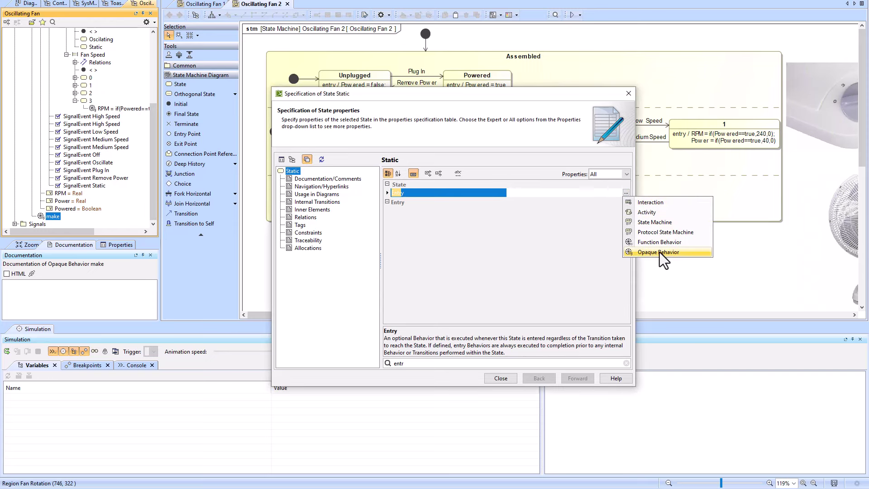
pyautogui.moveTo(46, 216); pyautogui.dragTo(570, 192)
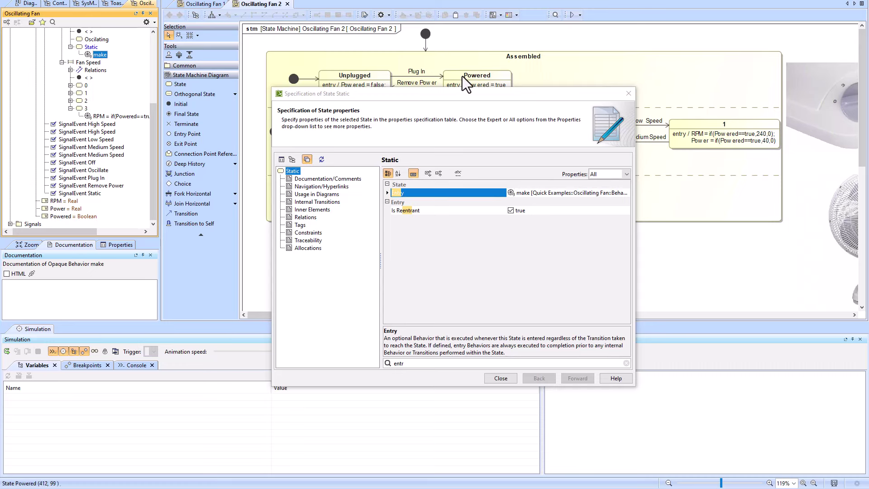
pyautogui.moveTo(463, 93); pyautogui.dragTo(439, 273)
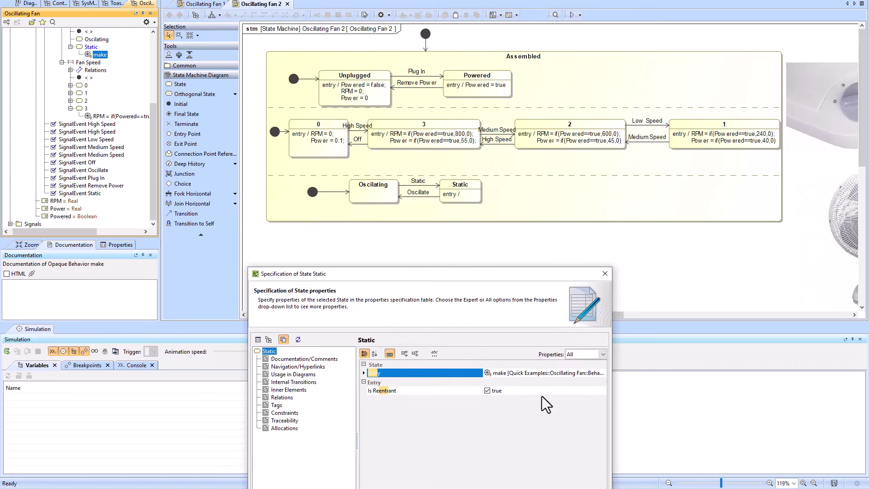
pyautogui.moveTo(515, 273); pyautogui.dragTo(460, 180)
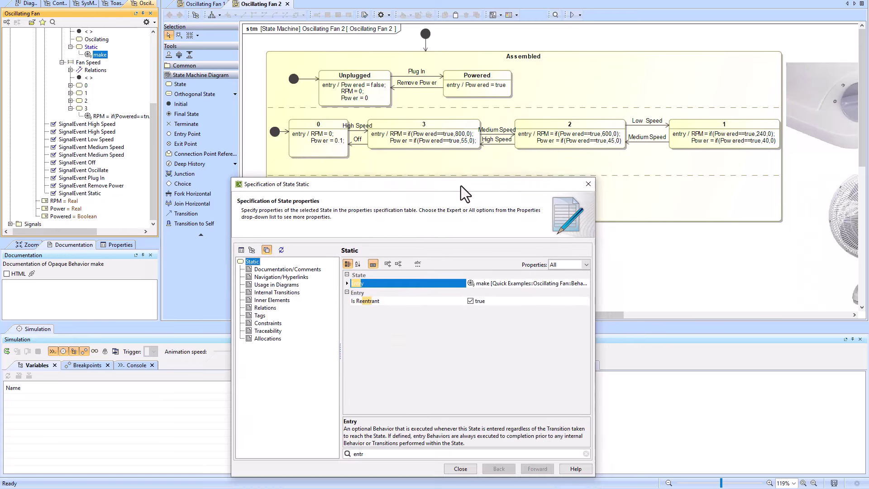
pyautogui.click(588, 184)
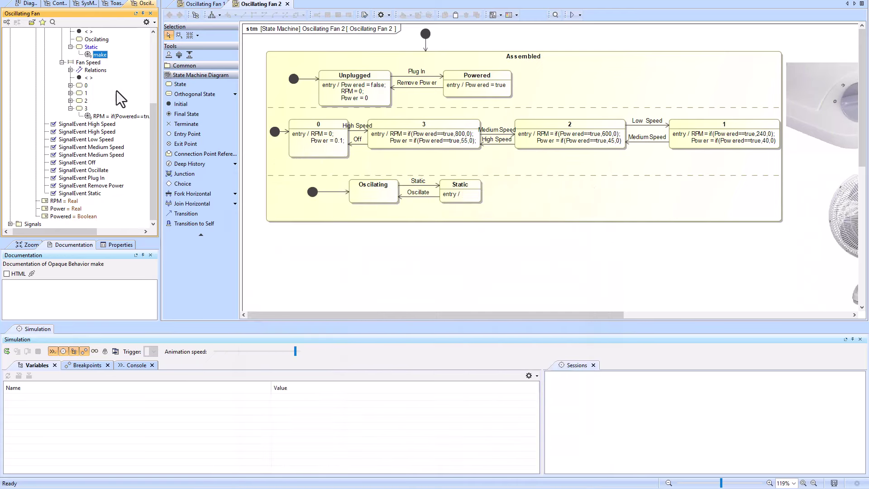
# Enter "hello world" as the Body and Language of the make opaque behavior and close its specification.
pyautogui.doubleClick(100, 55)
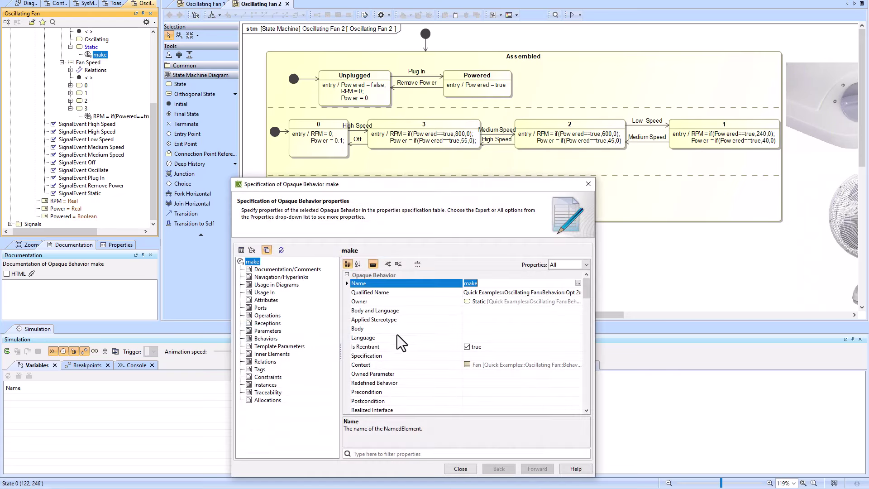
pyautogui.click(407, 329)
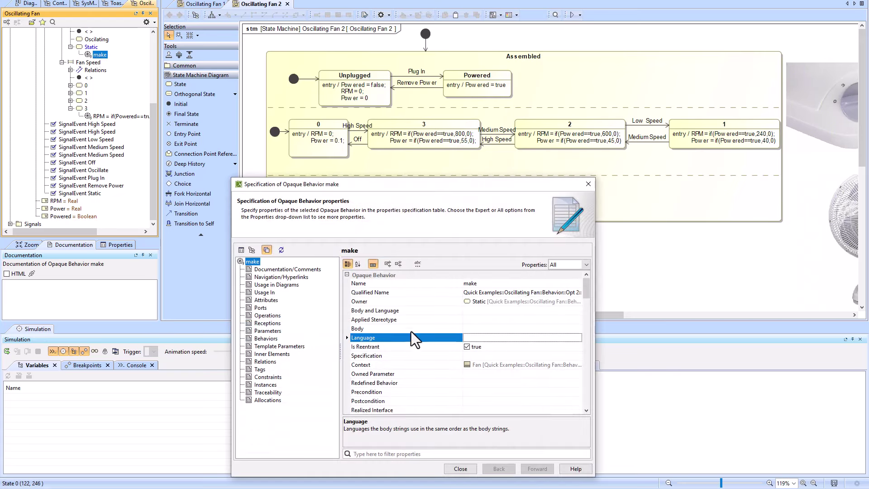
pyautogui.click(483, 312)
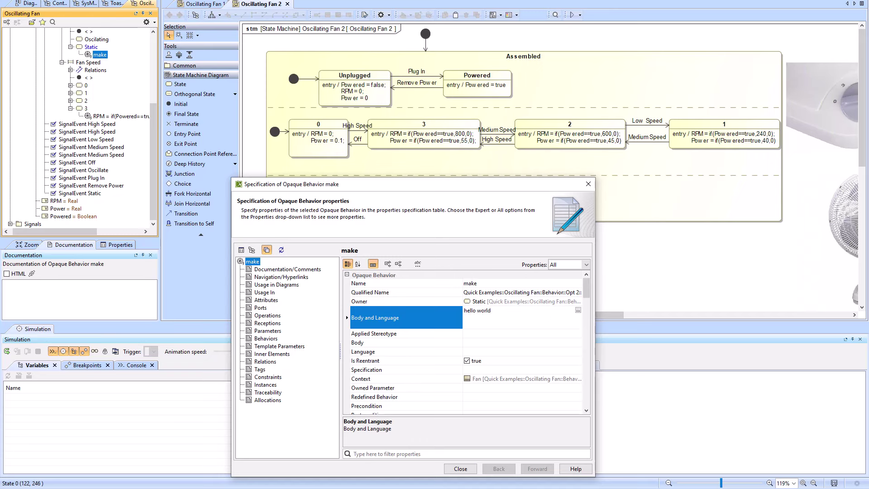
pyautogui.click(460, 469)
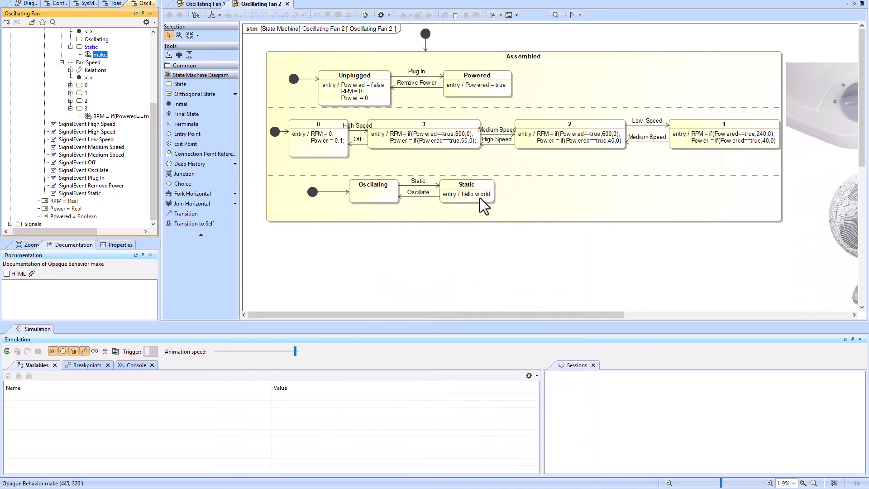
# Remove the make entry behavior from the Static state.
pyautogui.click(471, 195)
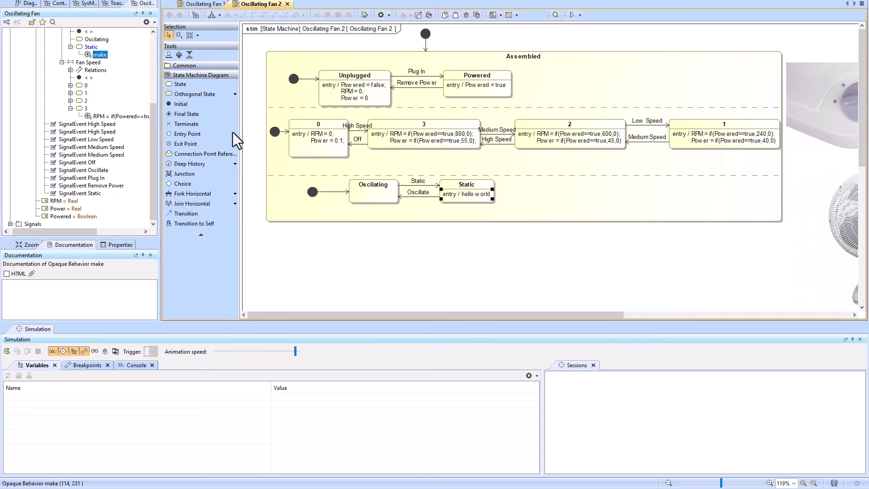
pyautogui.click(96, 62)
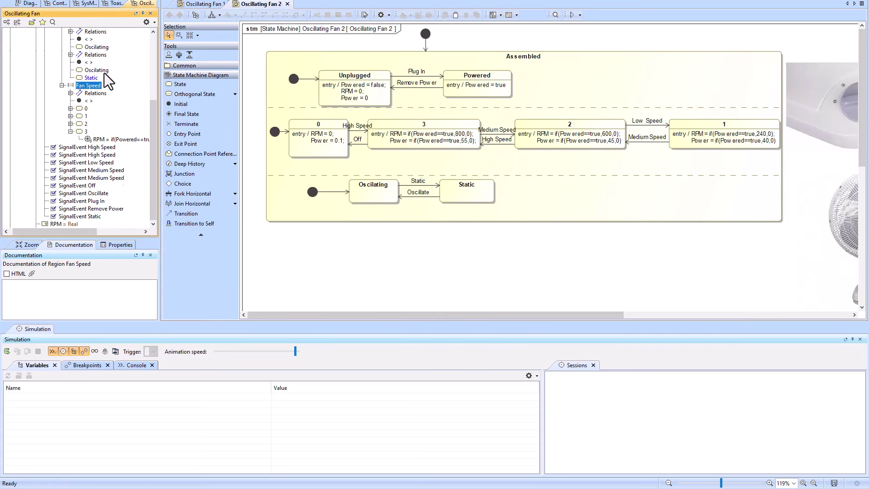
pyautogui.scroll(1, 91, 91)
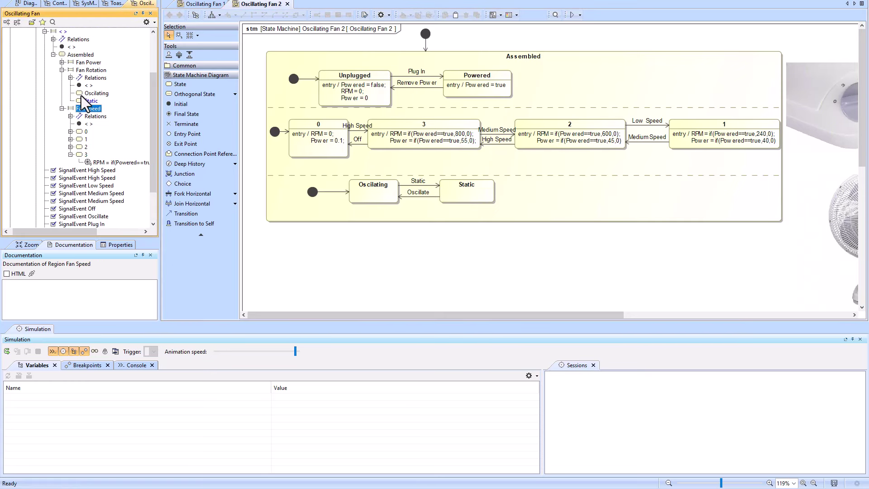
# Place a new orthogonal state on the diagram below the Assembled state.
pyautogui.click(280, 107)
pyautogui.click(291, 176)
pyautogui.click(396, 263)
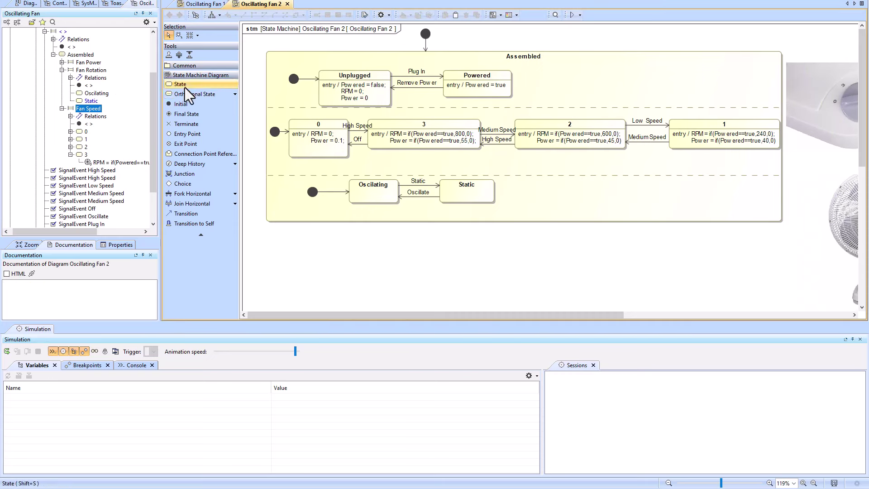
pyautogui.click(234, 94)
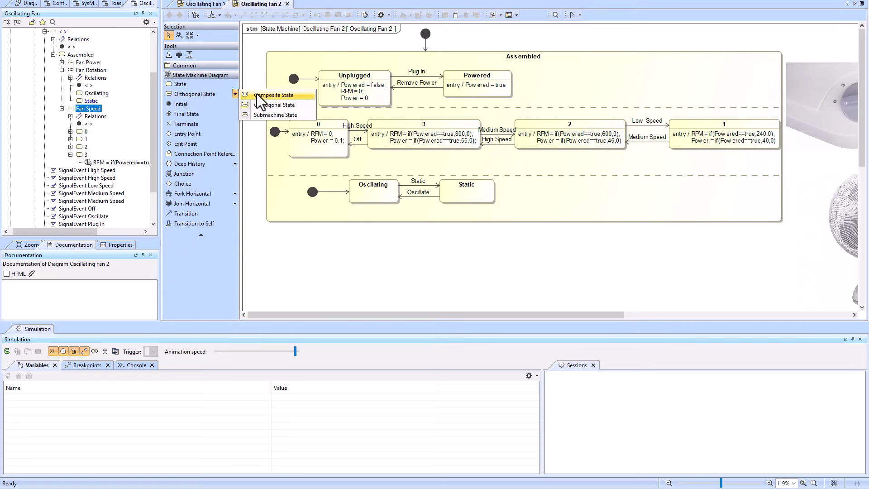
pyautogui.click(273, 95)
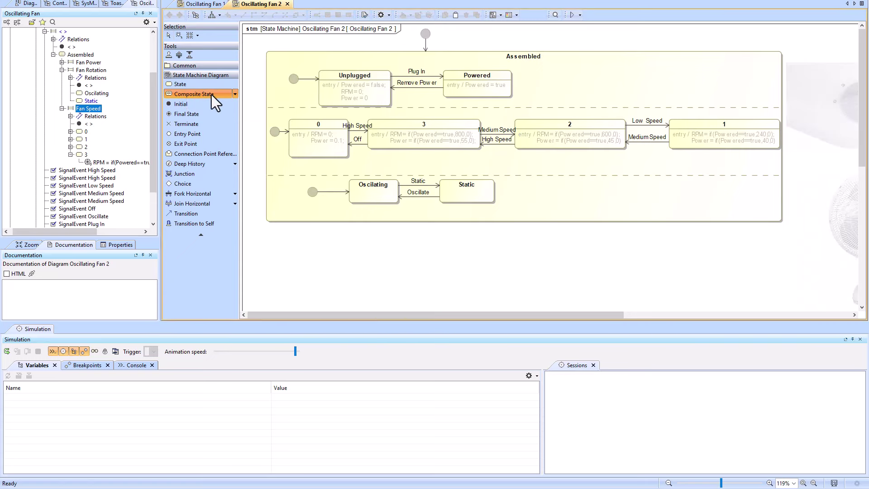
pyautogui.click(235, 96)
pyautogui.click(270, 105)
pyautogui.click(292, 239)
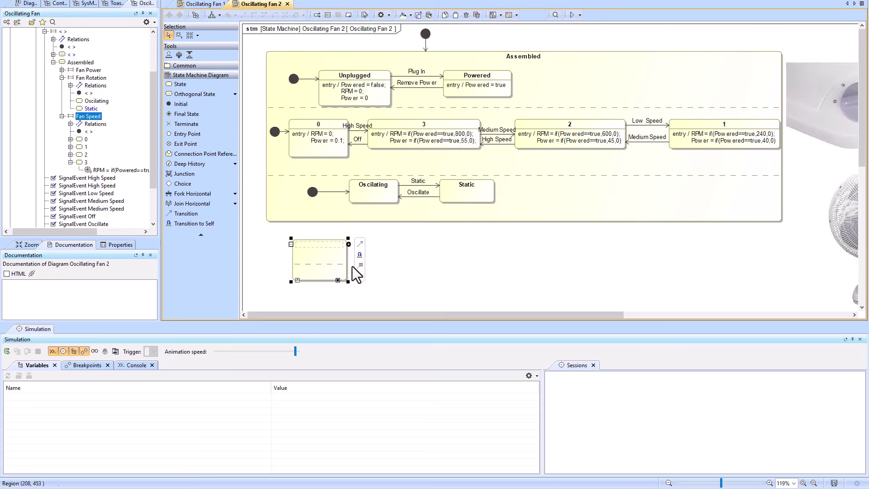
pyautogui.click(380, 265)
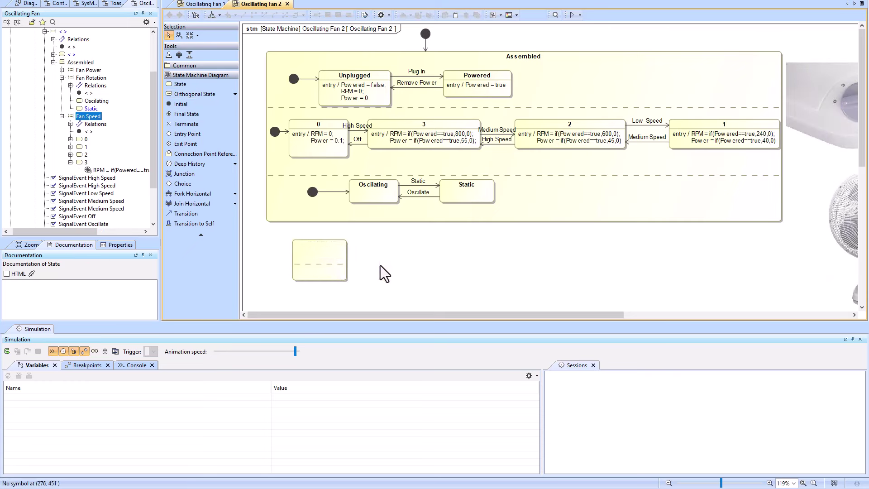
# Add another region to the new orthogonal state.
pyautogui.click(318, 259)
pyautogui.rightClick(318, 265)
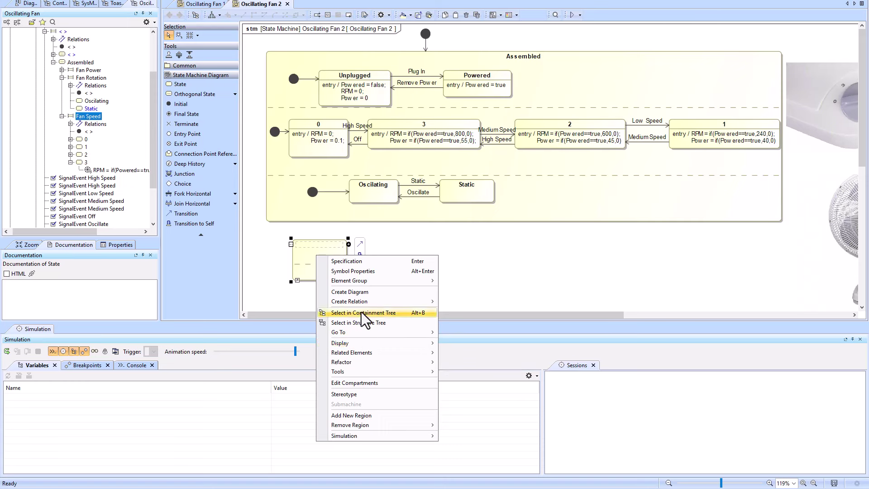
pyautogui.click(366, 416)
pyautogui.click(385, 248)
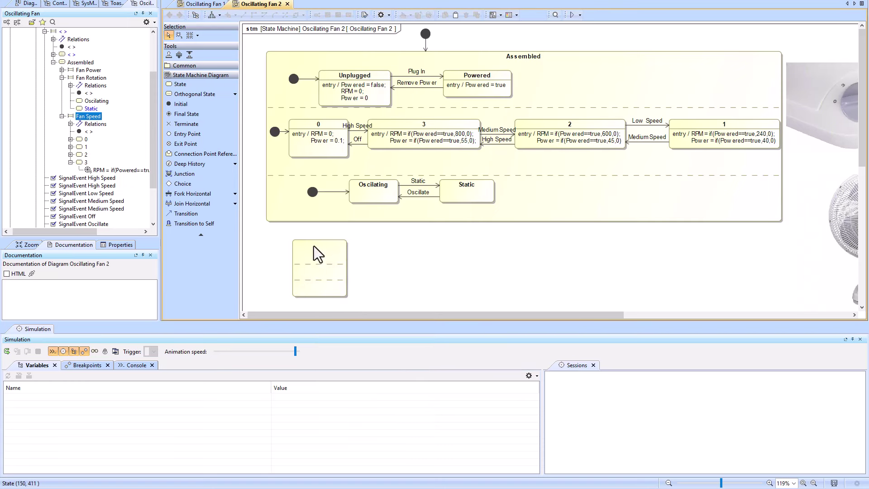
# Remove Region 1 from the new orthogonal state below Assembled, then delete that state from the diagram.
pyautogui.rightClick(324, 253)
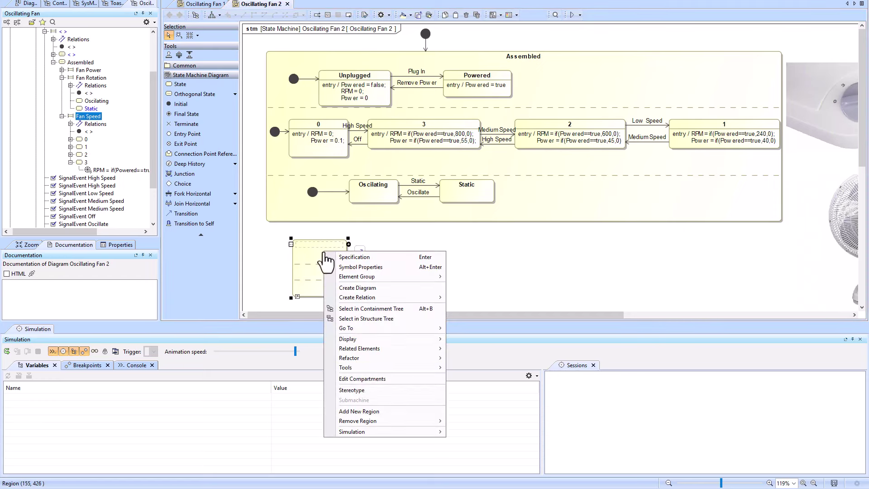
pyautogui.moveTo(367, 420)
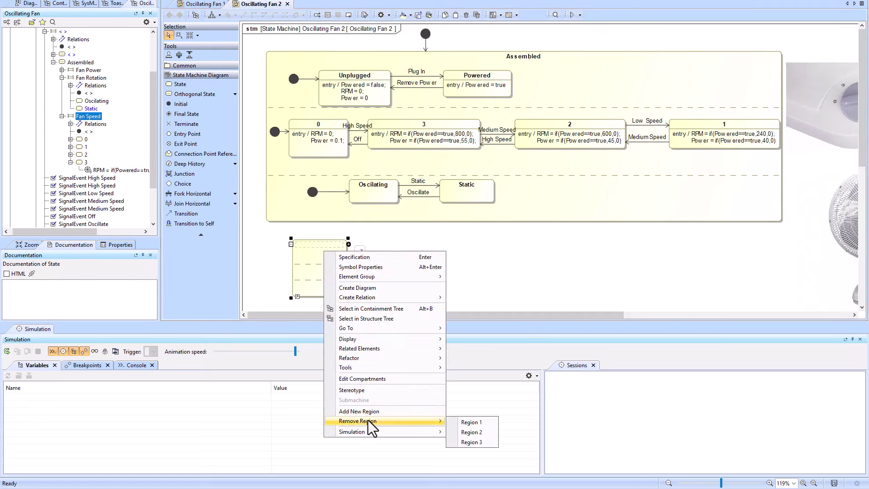
pyautogui.click(473, 423)
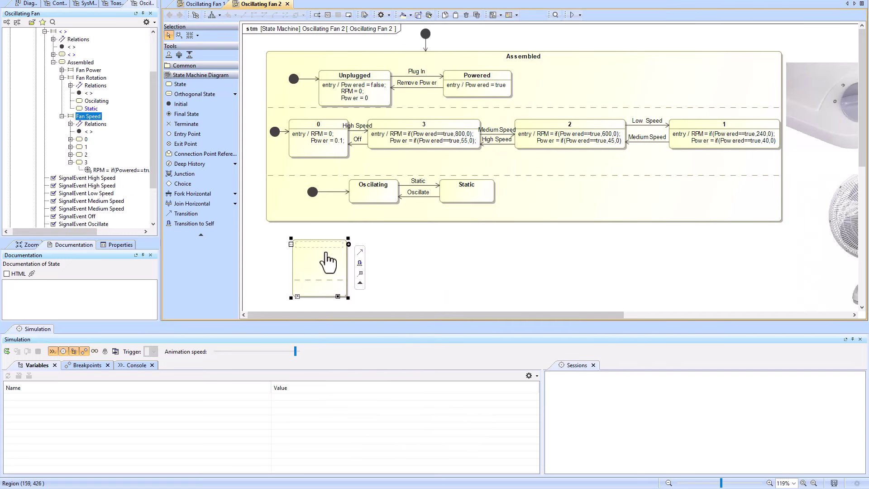
pyautogui.press('Delete')
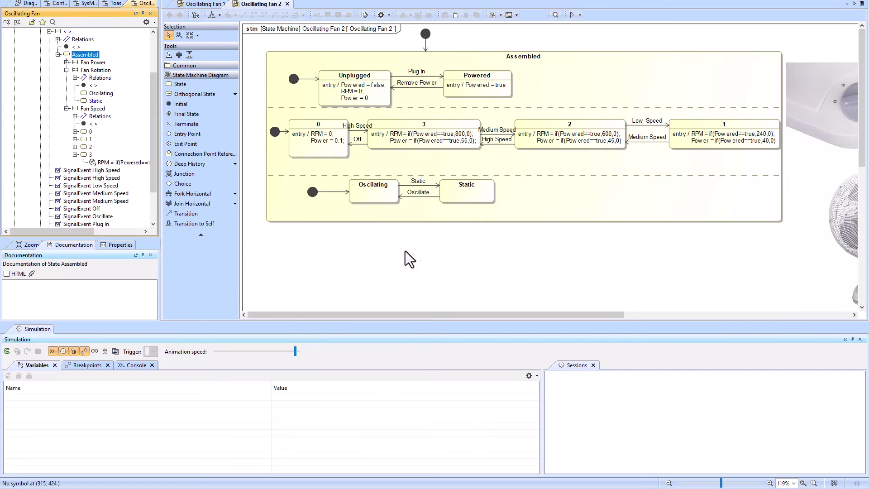
pyautogui.click(442, 261)
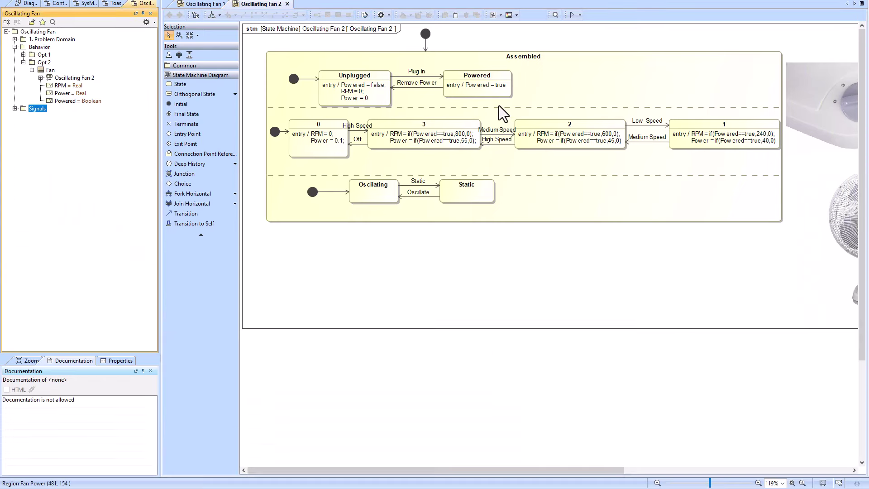
# Locate the Powered state's entry behavior in the containment tree and create a SysML Activity Diagram named Powered Activity in the Opt 2 package.
pyautogui.click(462, 86)
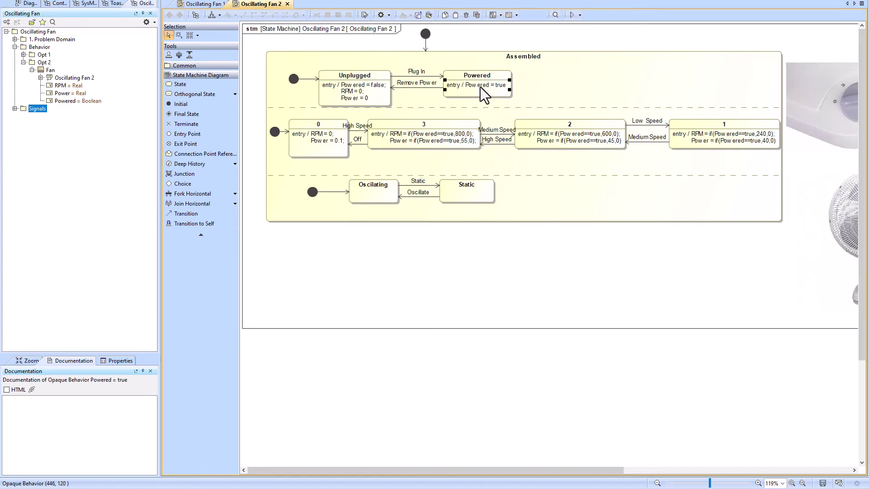
pyautogui.hotkey('alt', 'b')
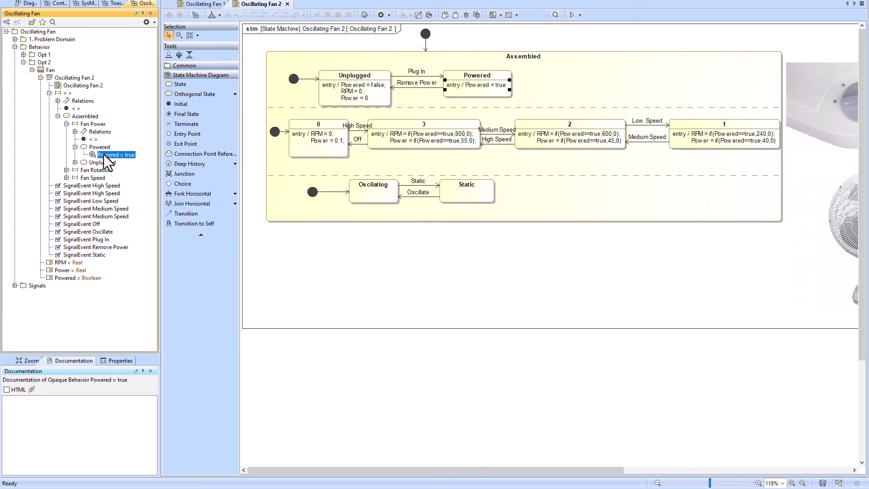
pyautogui.rightClick(44, 64)
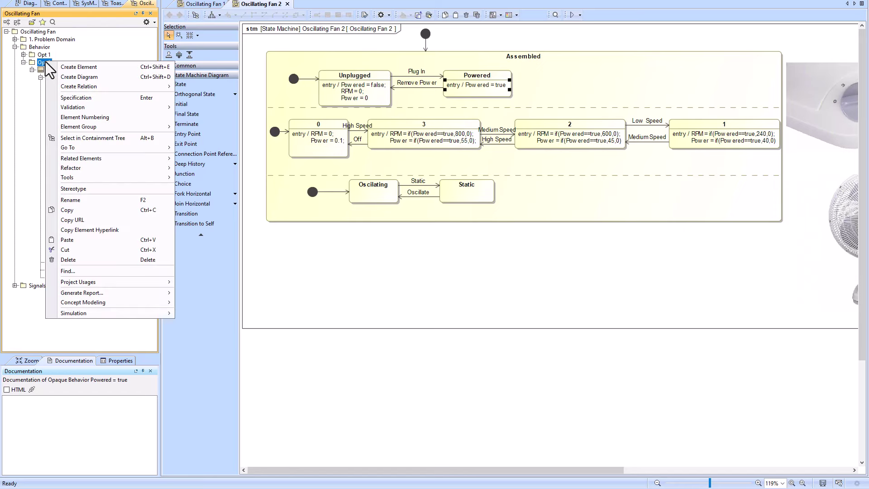
pyautogui.click(96, 78)
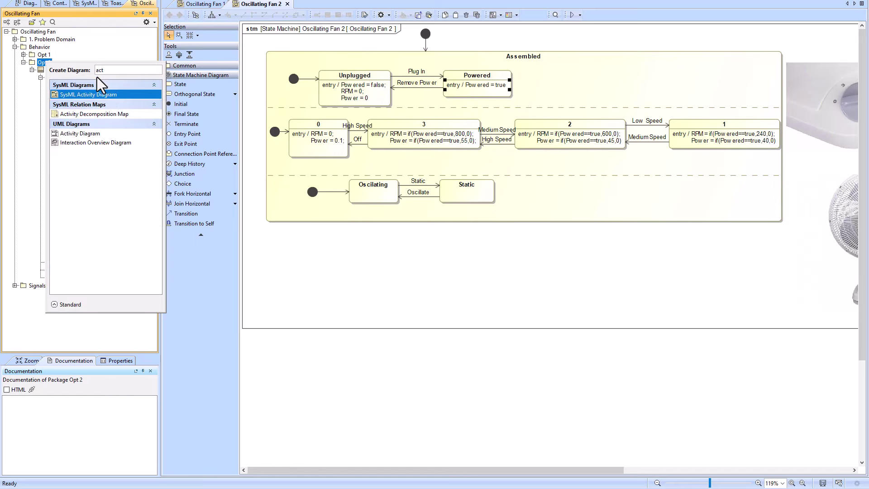
pyautogui.click(99, 96)
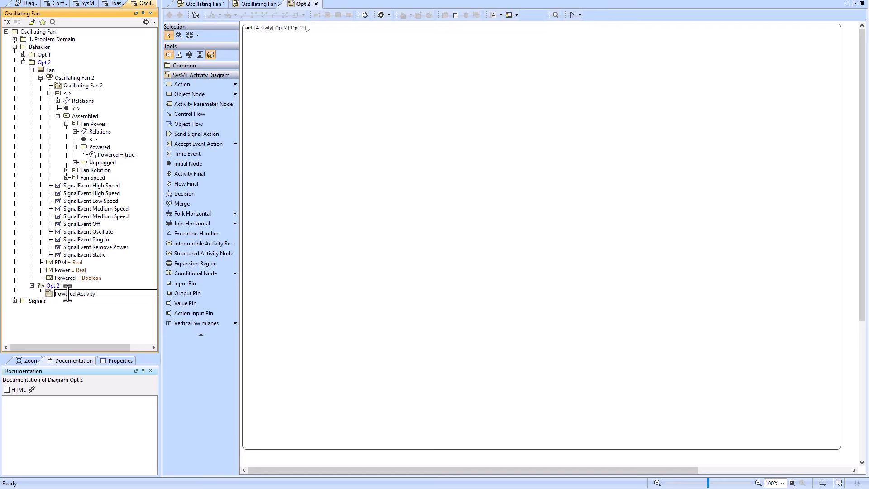
pyautogui.press('Return')
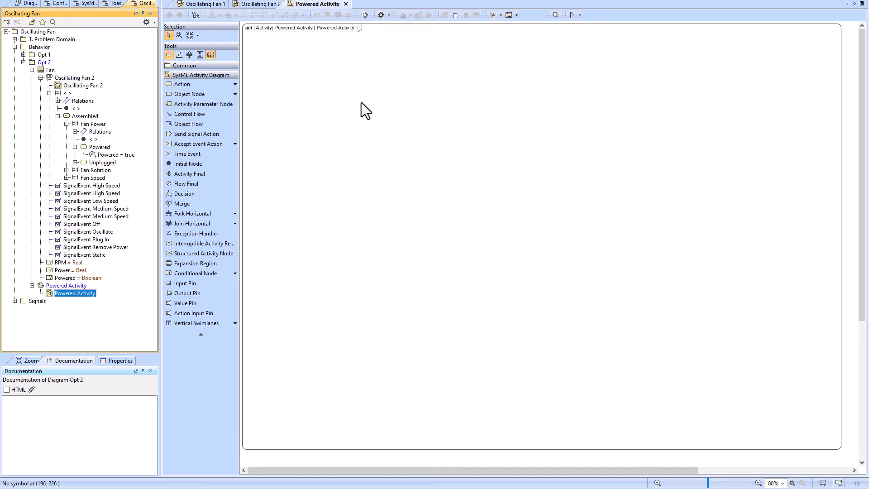
# Place an initial node on the Powered Activity diagram and an opaque action below it with the text "Powered = True".
pyautogui.click(188, 164)
pyautogui.click(349, 57)
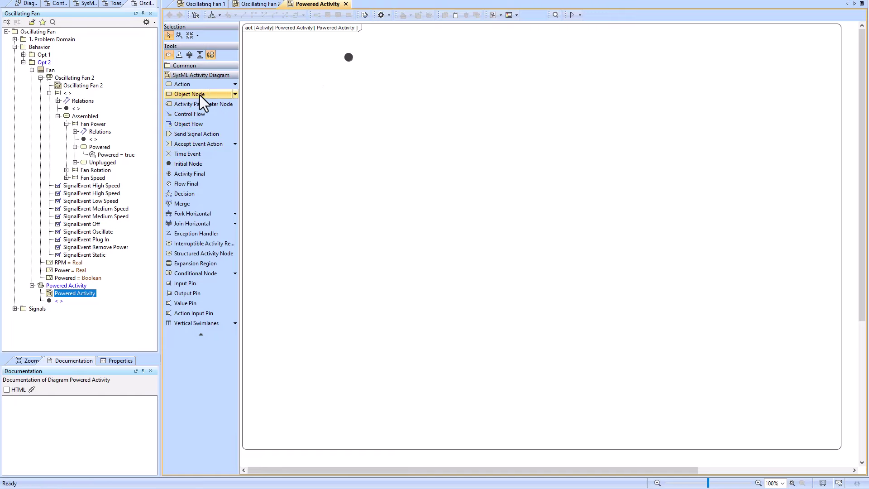
pyautogui.click(234, 84)
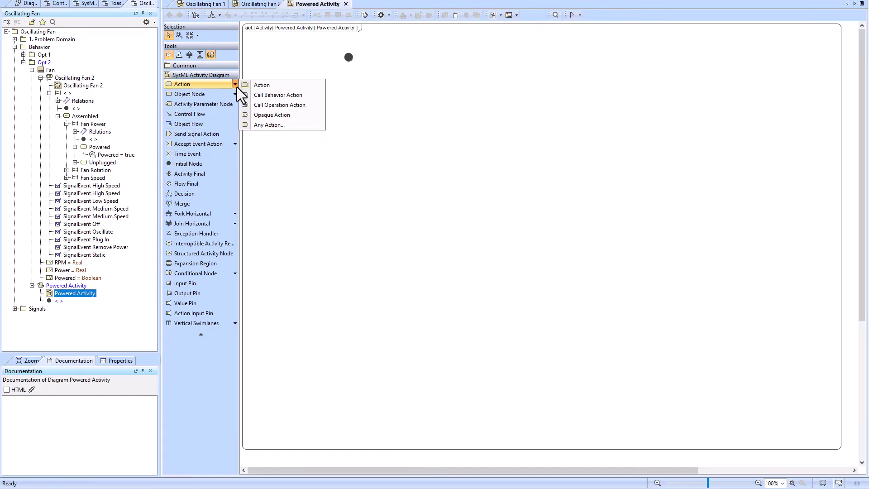
pyautogui.click(265, 115)
pyautogui.click(325, 96)
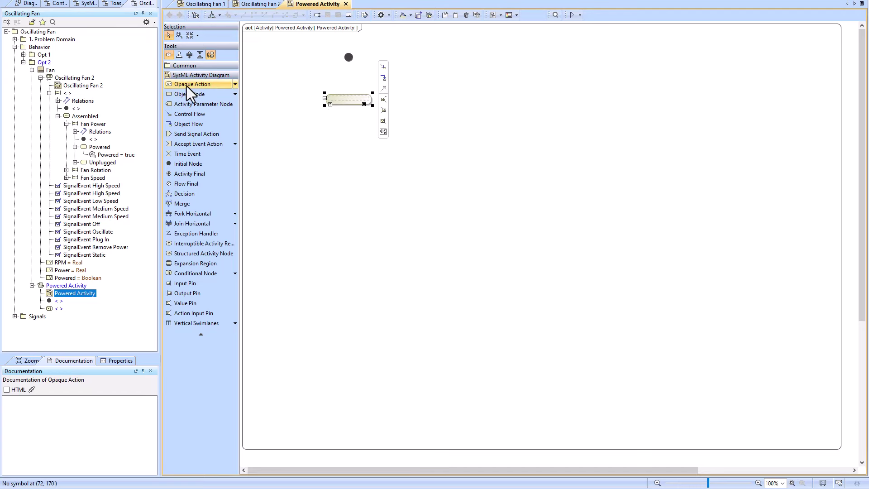
pyautogui.click(343, 106)
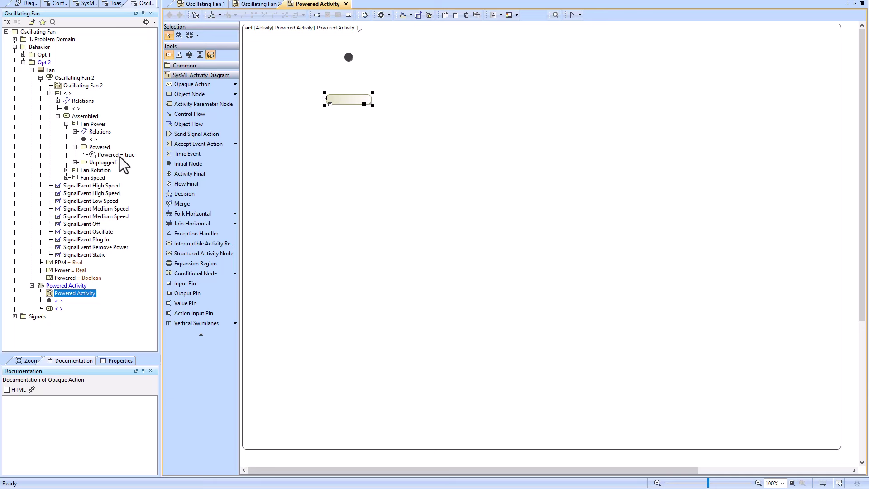
pyautogui.moveTo(348, 98)
pyautogui.write('Powered = Tr')
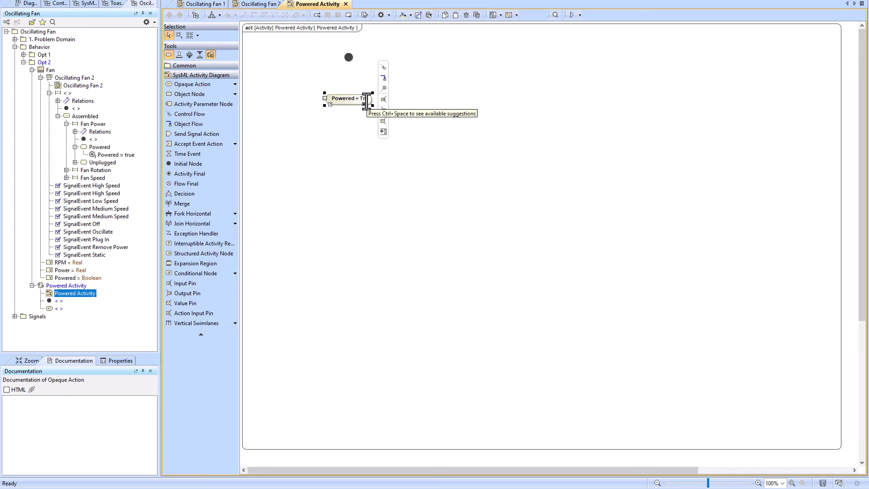
pyautogui.write('ue')
pyautogui.click(326, 159)
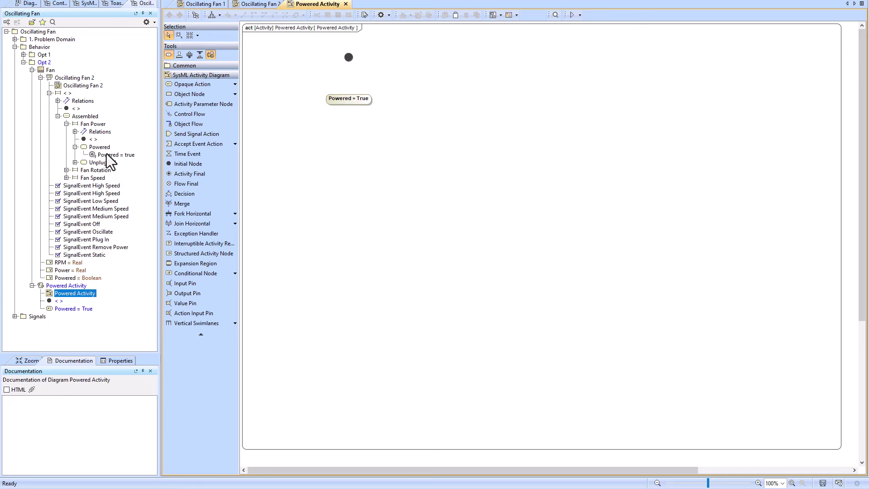
# Set the language of the opaque action's Body and Language property to Built-in Math.
pyautogui.click(93, 156)
pyautogui.click(351, 101)
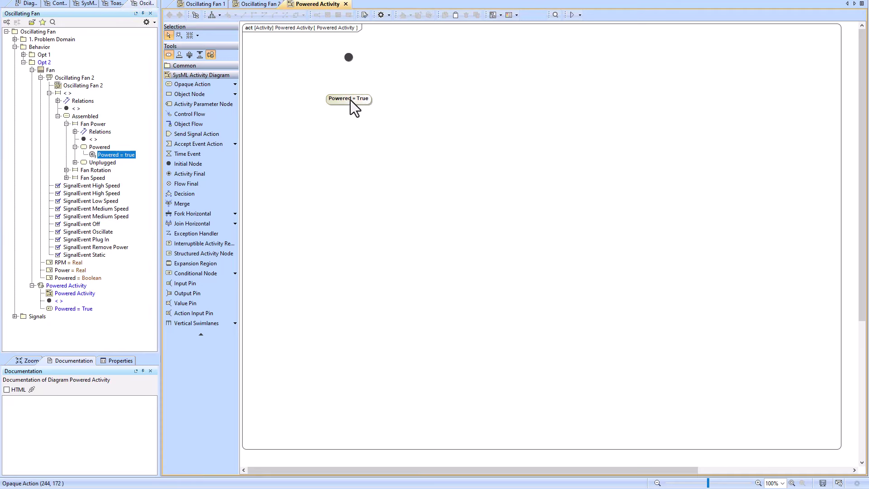
pyautogui.doubleClick(350, 101)
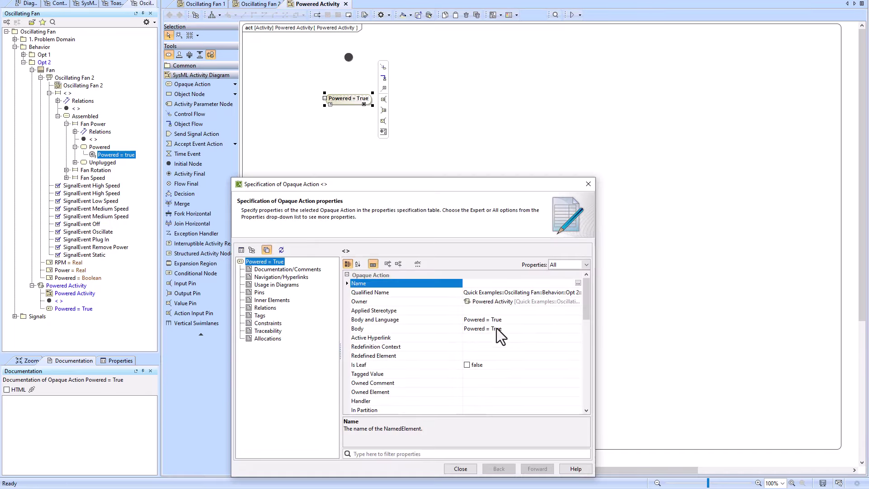
pyautogui.click(505, 320)
pyautogui.click(578, 319)
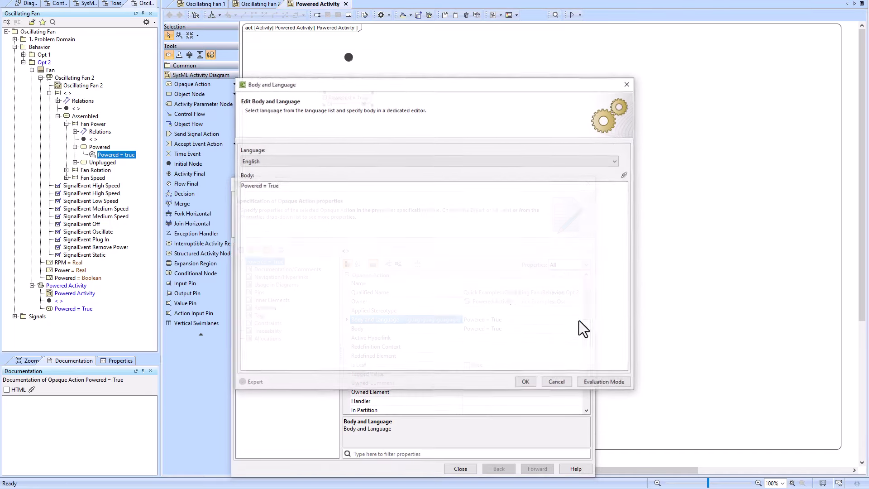
pyautogui.click(274, 161)
pyautogui.scroll(3, 274, 170)
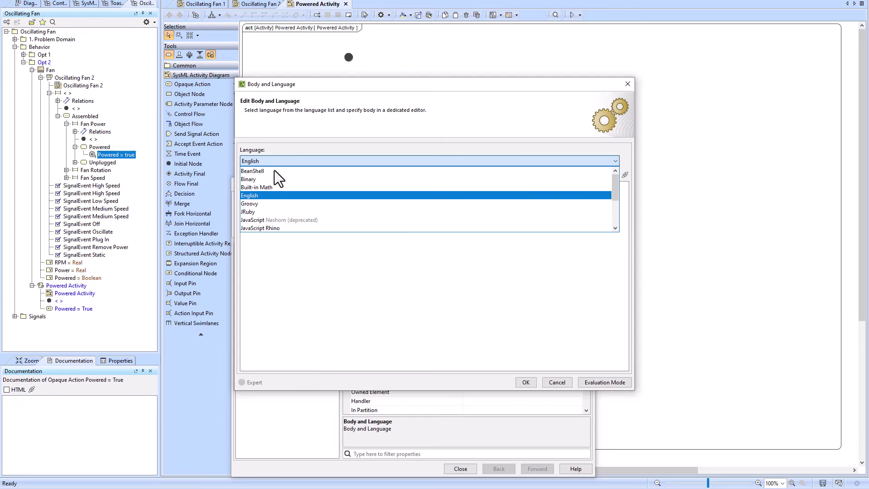
pyautogui.click(265, 189)
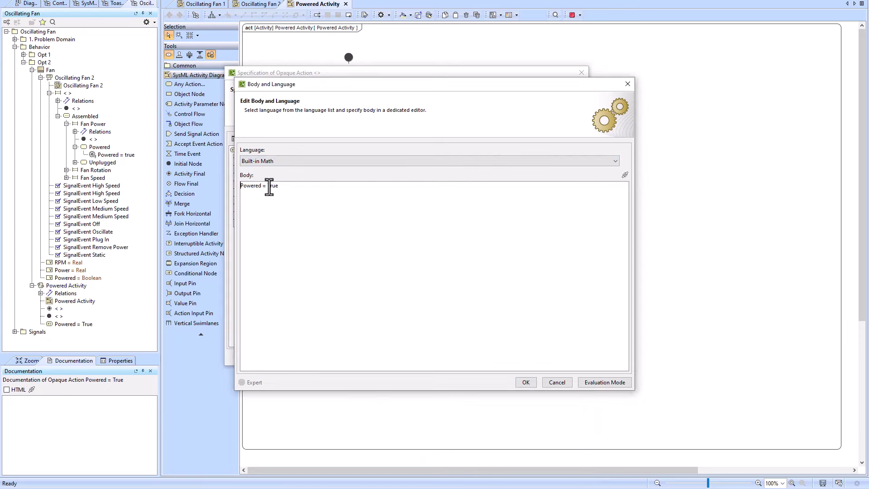
# Change the opaque action's body to "Powered = true" and close its specification.
pyautogui.write('t')
pyautogui.click(525, 383)
pyautogui.click(453, 358)
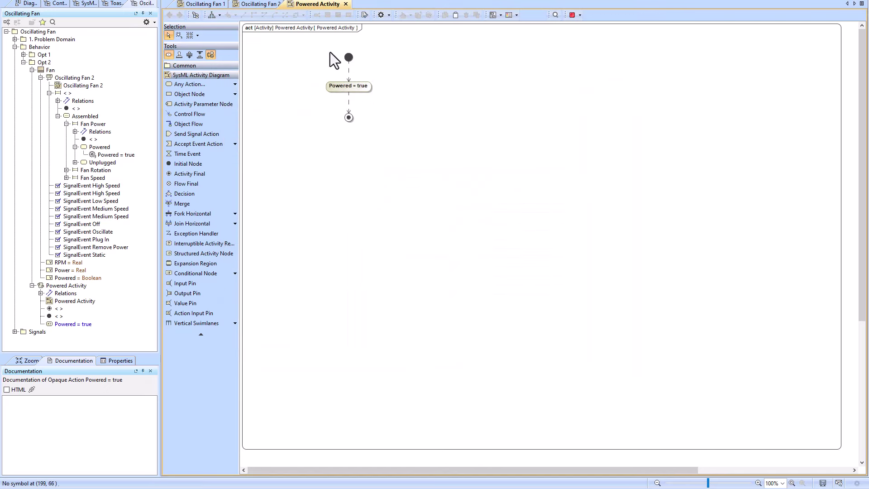
# Shrink the Powered Activity diagram frame around its nodes and shift the whole action flow left to centre it in the frame.
pyautogui.click(330, 54)
pyautogui.click(822, 451)
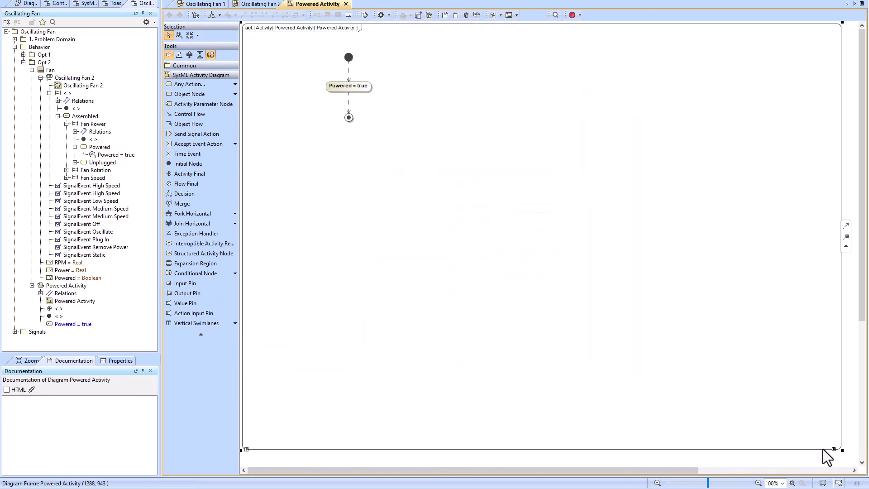
pyautogui.doubleClick(840, 449)
pyautogui.moveTo(314, 63); pyautogui.dragTo(372, 128)
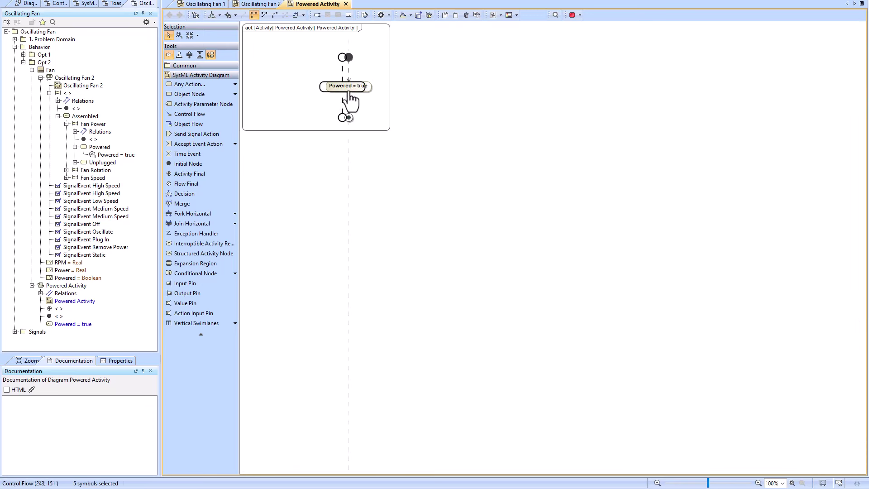
pyautogui.moveTo(349, 97); pyautogui.dragTo(324, 96)
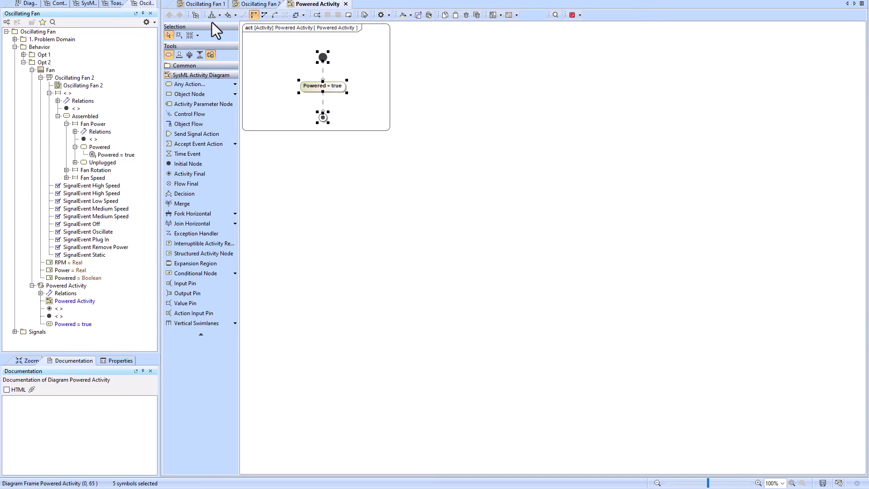
pyautogui.press('Escape')
# Place the Powered Activity diagram on the Oscillating Fan 2 diagram below the Assembled state.
pyautogui.click(254, 6)
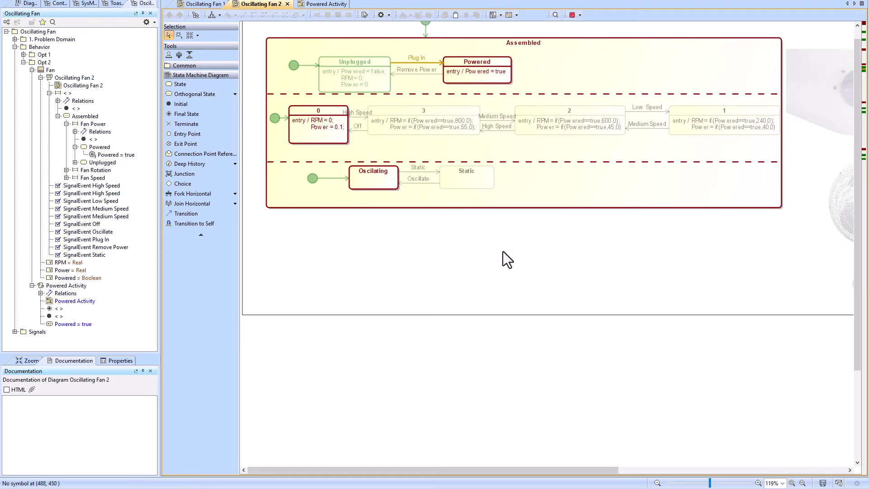
pyautogui.click(322, 4)
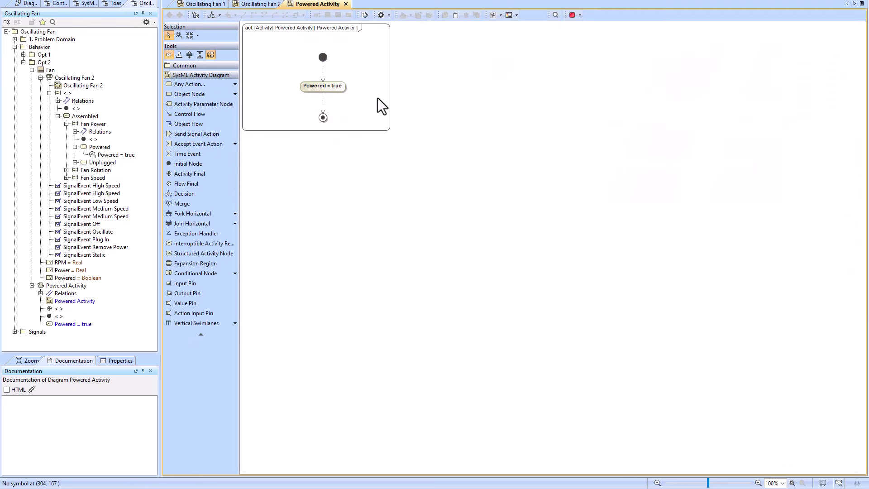
pyautogui.click(261, 5)
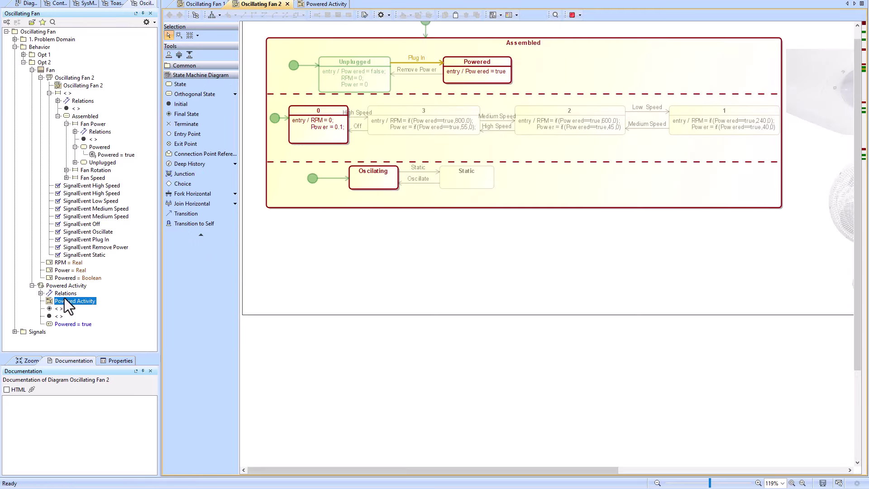
pyautogui.moveTo(64, 298); pyautogui.dragTo(351, 224)
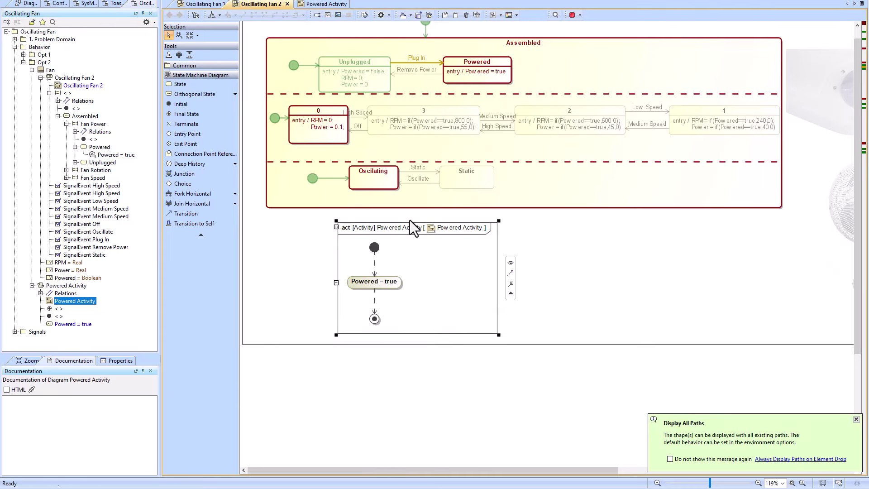
# Stop the running simulation and assign the Powered Activity as the Powered state's entry behavior, replacing the existing opaque behavior.
pyautogui.click(571, 17)
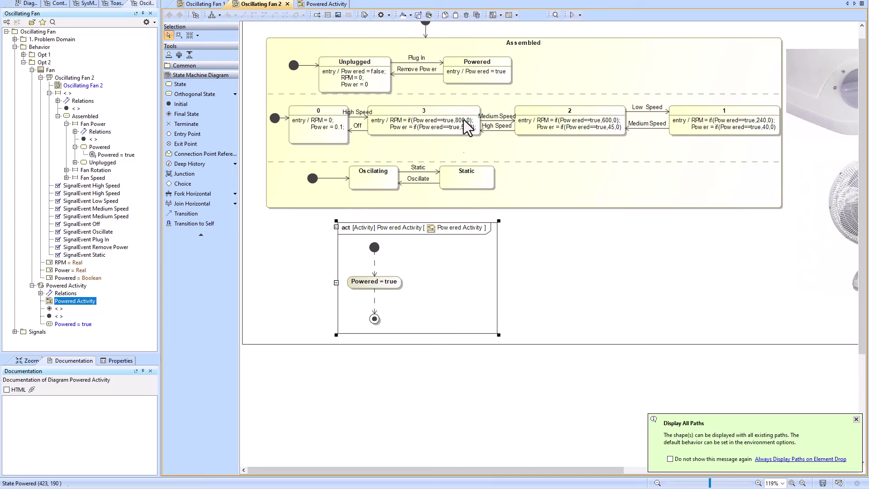
pyautogui.click(468, 70)
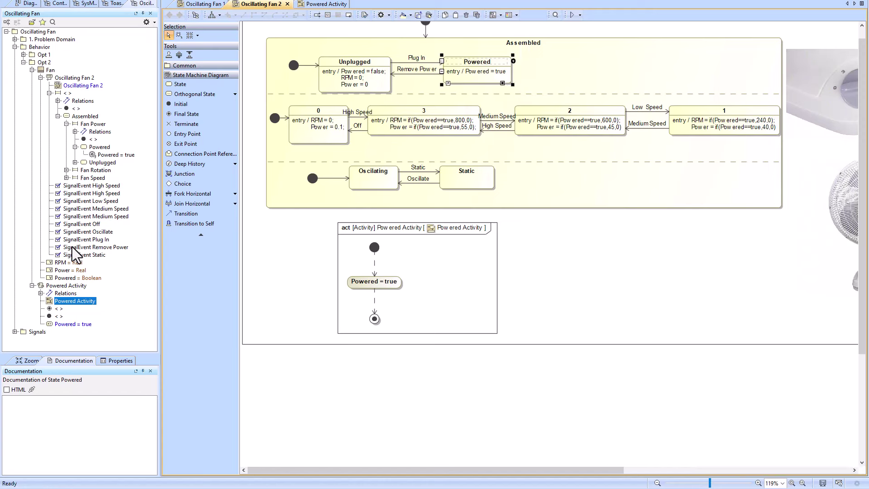
pyautogui.moveTo(58, 284); pyautogui.dragTo(467, 70)
pyautogui.click(495, 78)
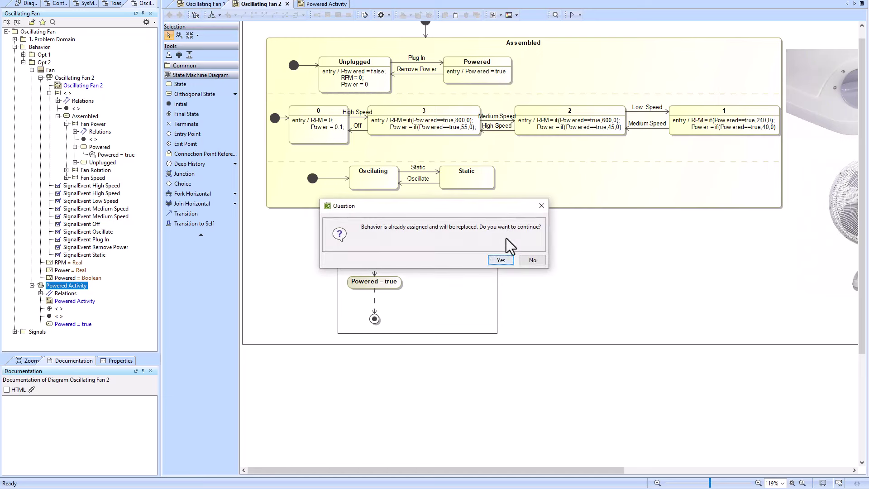
pyautogui.click(501, 260)
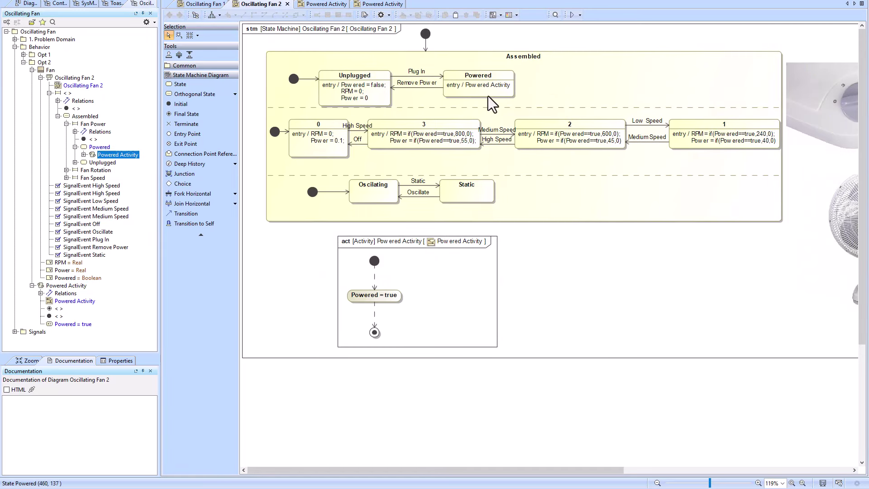
pyautogui.click(471, 86)
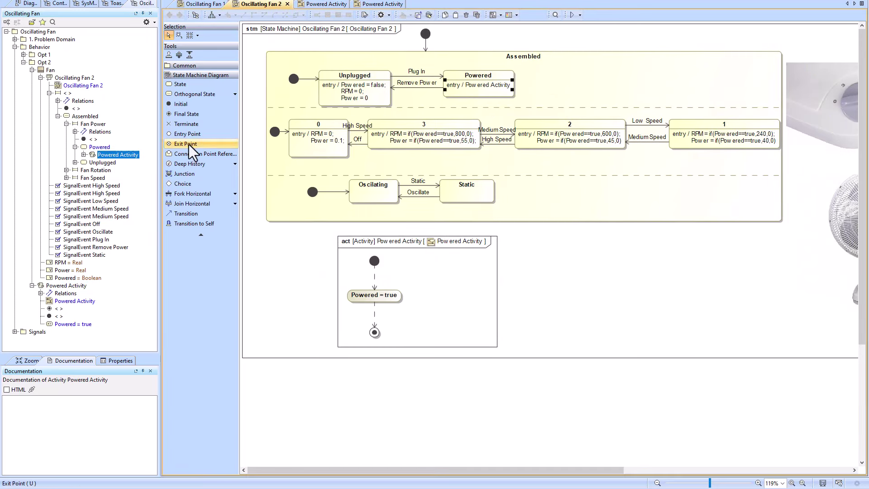
# Launch and start the Oscillating Fan 2 simulation with the Powered Activity as the Powered state's entry behavior.
pyautogui.click(96, 148)
pyautogui.click(108, 156)
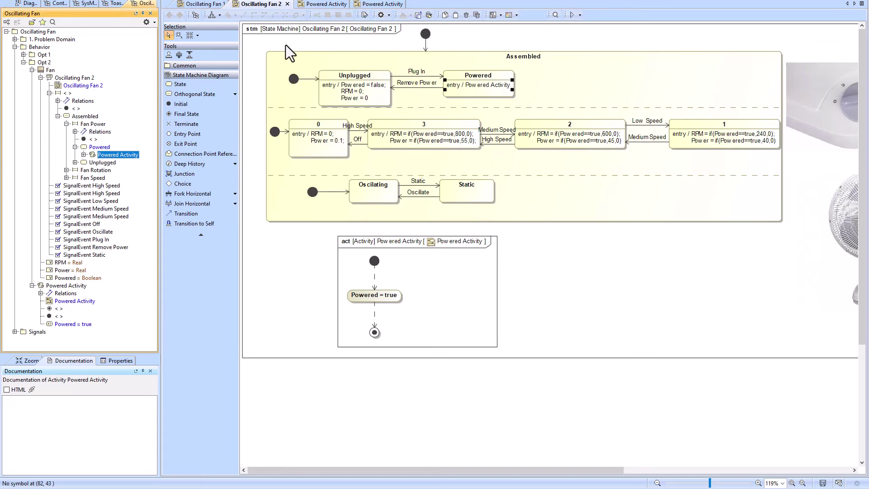
pyautogui.click(579, 15)
pyautogui.click(598, 36)
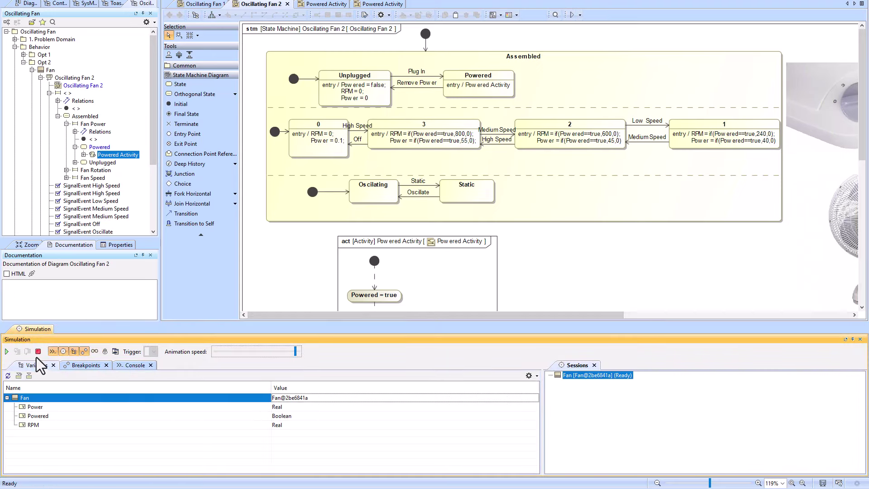
pyautogui.click(8, 352)
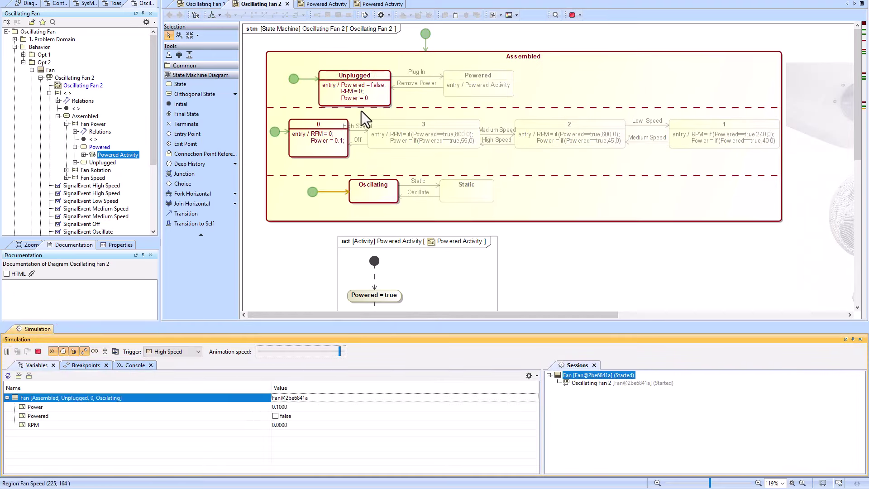
# Fire the Plug In, Remove Power and Plug In triggers in sequence in the running simulation.
pyautogui.click(157, 353)
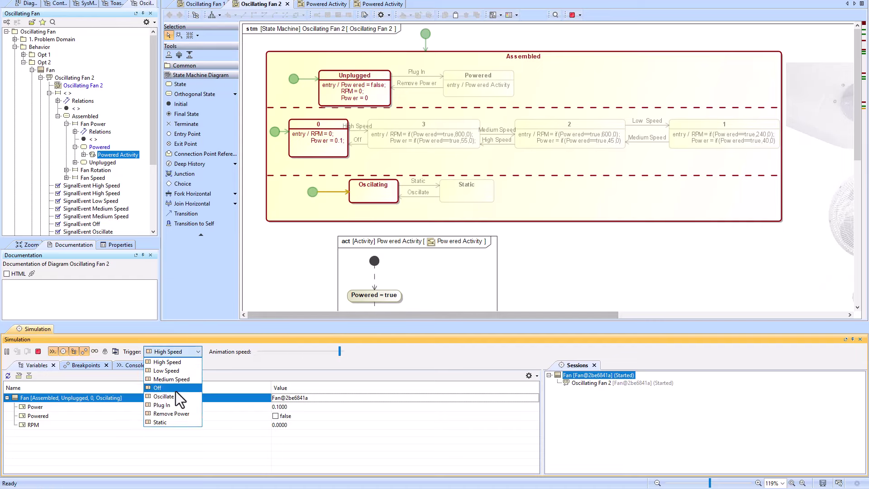
pyautogui.click(170, 406)
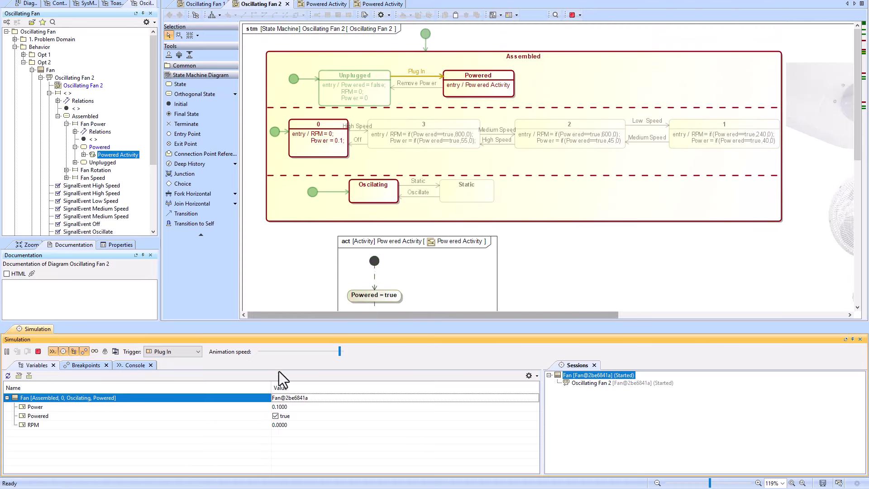
pyautogui.click(197, 352)
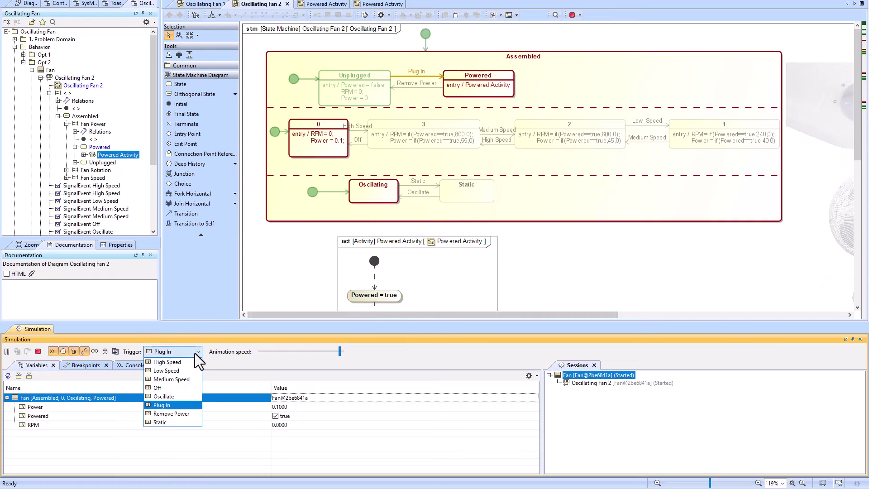
pyautogui.click(168, 414)
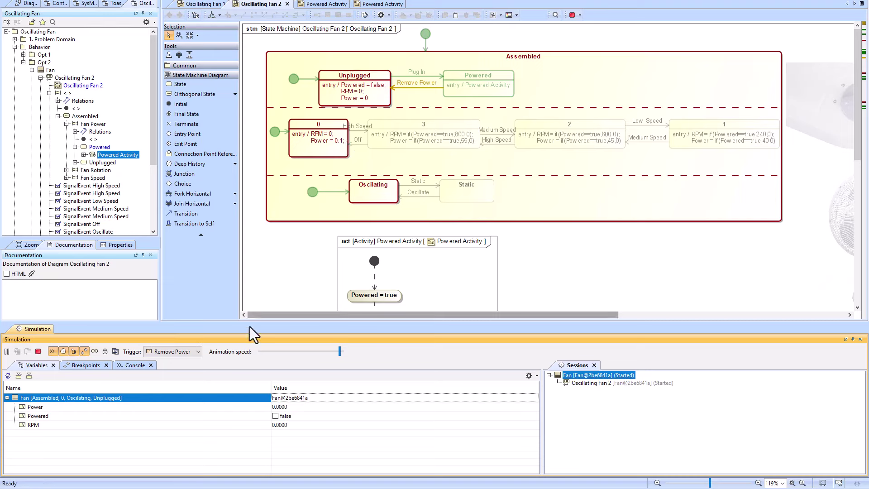
pyautogui.click(186, 353)
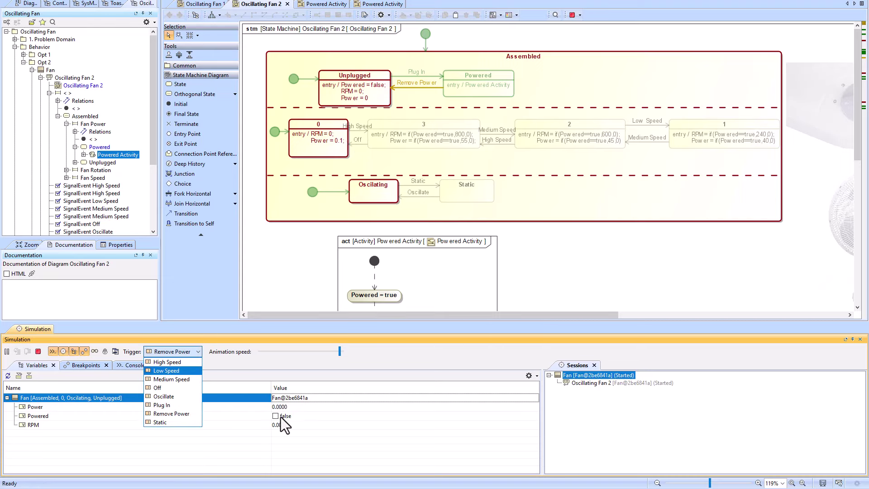
pyautogui.click(172, 404)
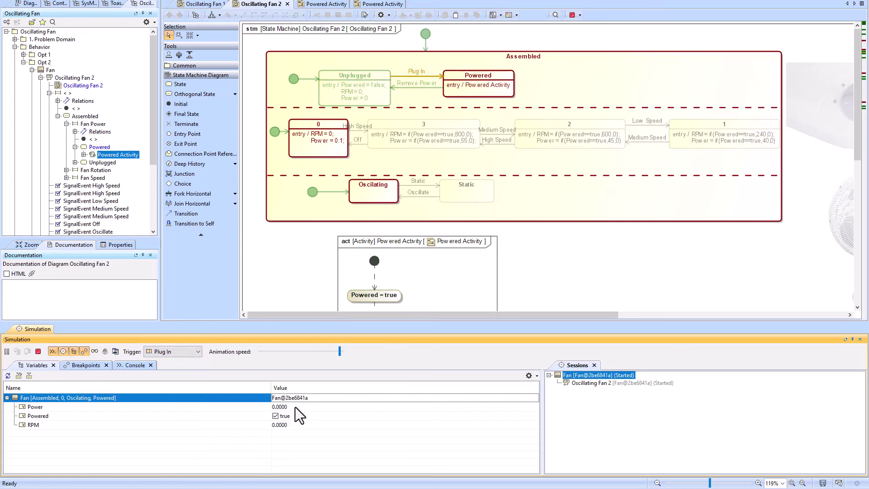
# Examine the conditional RPM and Power entry behaviors of states 2 and 3 on the diagram.
pyautogui.scroll(-3, 440, 278)
pyautogui.scroll(3, 408, 224)
pyautogui.click(548, 135)
pyautogui.click(410, 144)
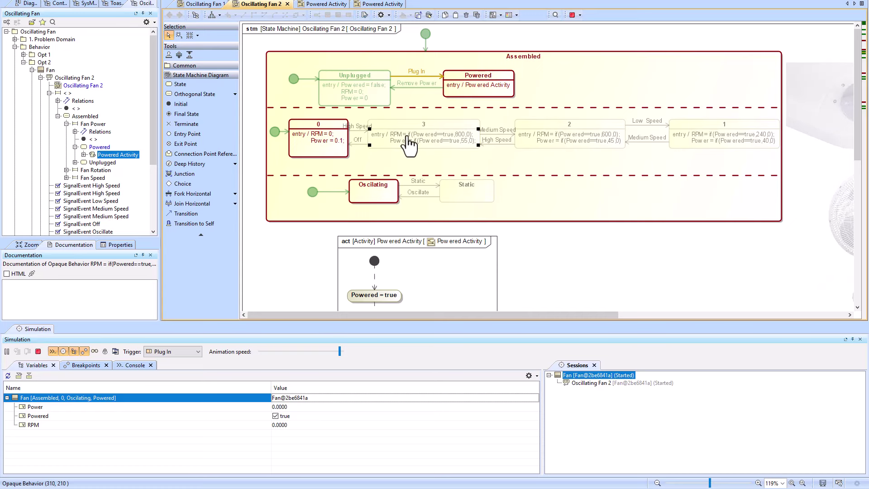
pyautogui.scroll(-2, 414, 233)
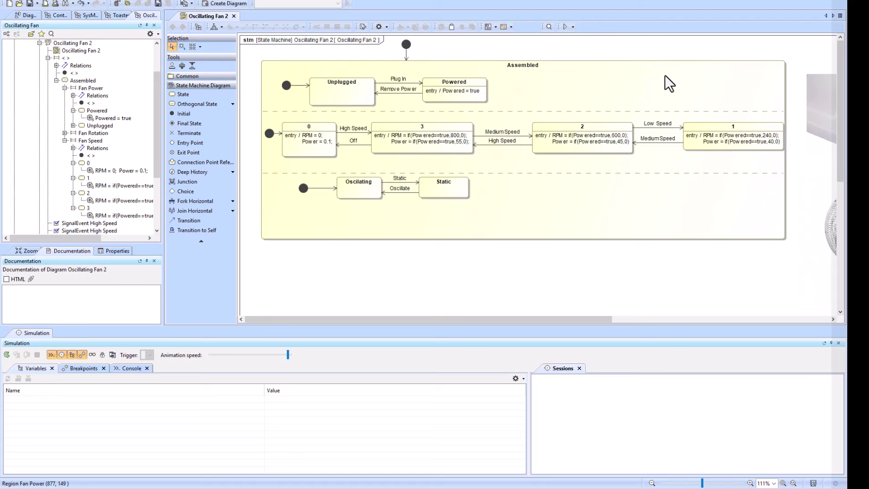
# Launch and start the simulation of the Oscillating Fan 2 diagram, and select the Fan session to make its triggers available.
pyautogui.click(572, 26)
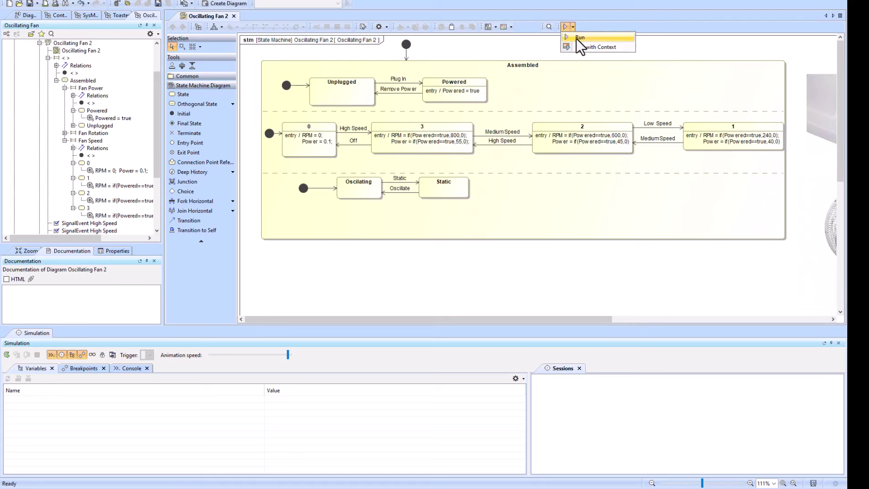
pyautogui.click(580, 47)
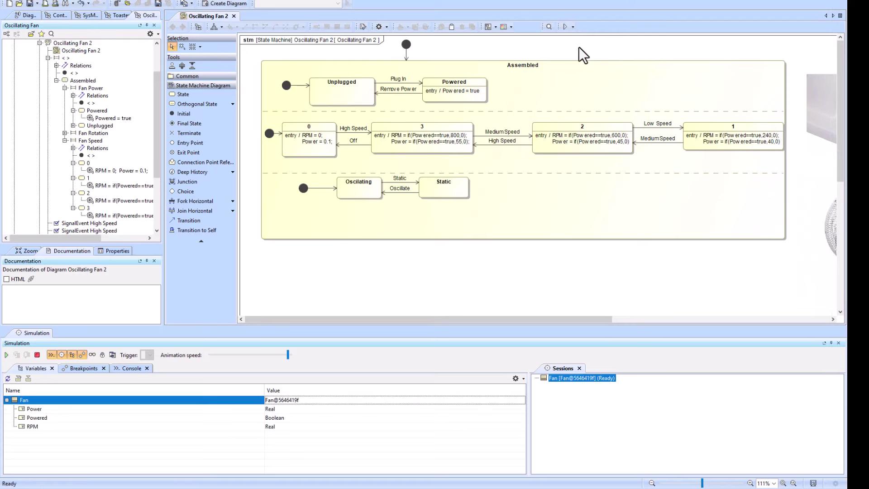
pyautogui.click(5, 356)
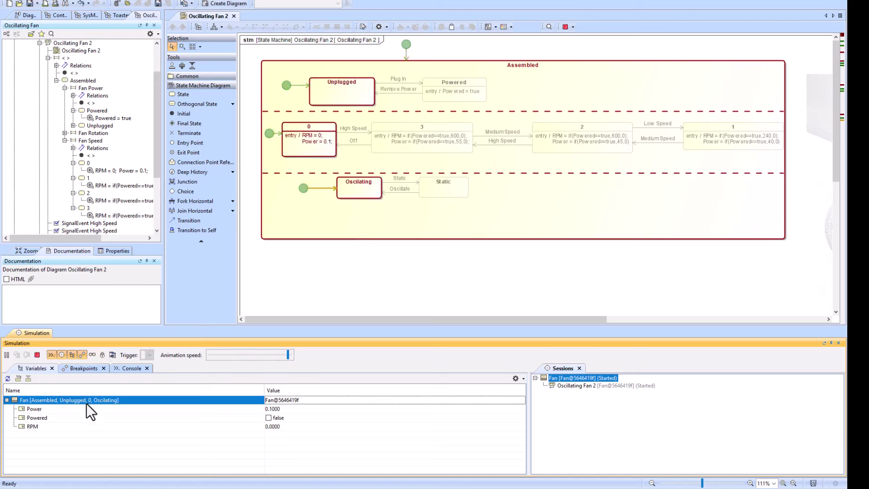
pyautogui.click(571, 386)
pyautogui.click(568, 379)
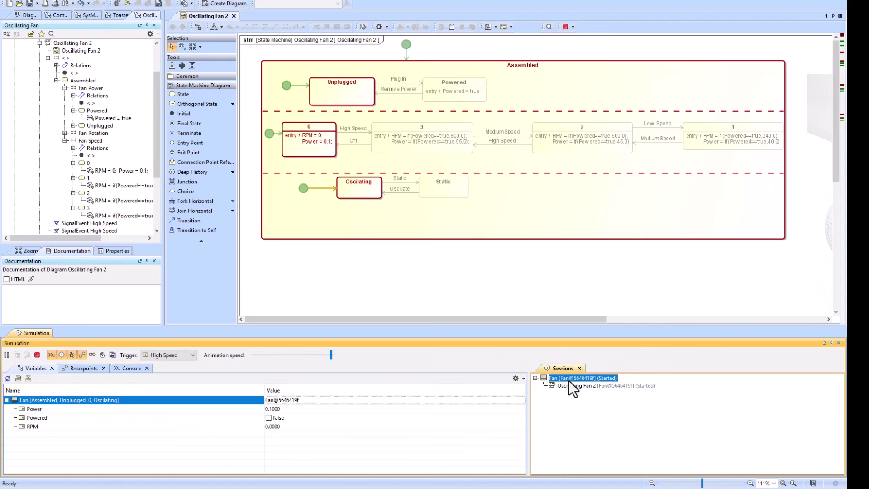
# Fire the High Speed trigger while the fan is unplugged, followed by the Plug In trigger.
pyautogui.click(171, 354)
pyautogui.click(169, 364)
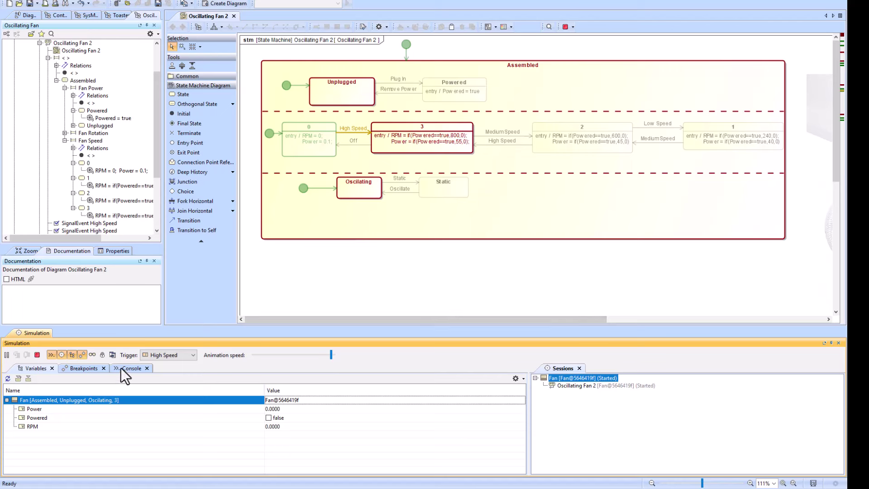
pyautogui.click(173, 353)
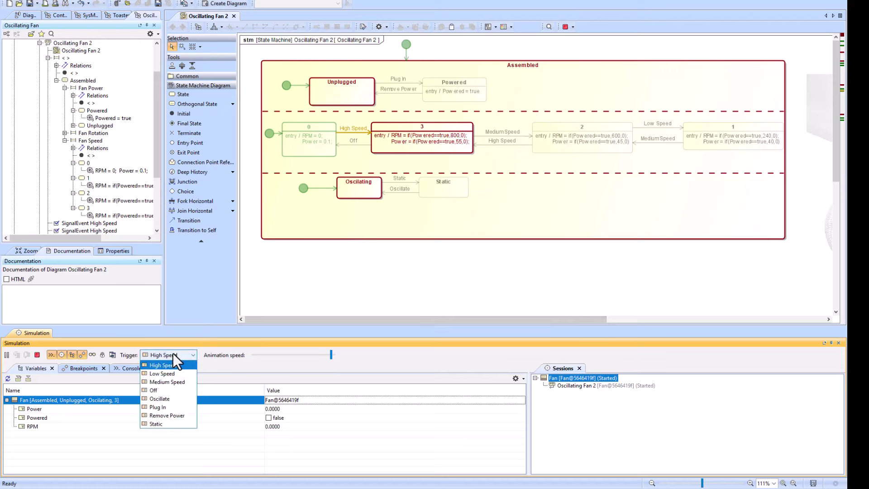
pyautogui.click(170, 405)
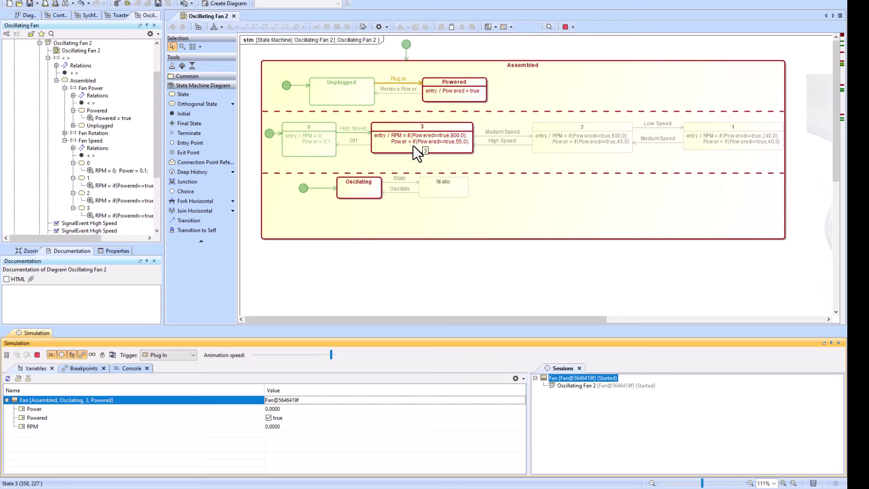
# Switch the powered fan to state 2 with the Medium Speed trigger and back to state 3 with High Speed.
pyautogui.click(180, 355)
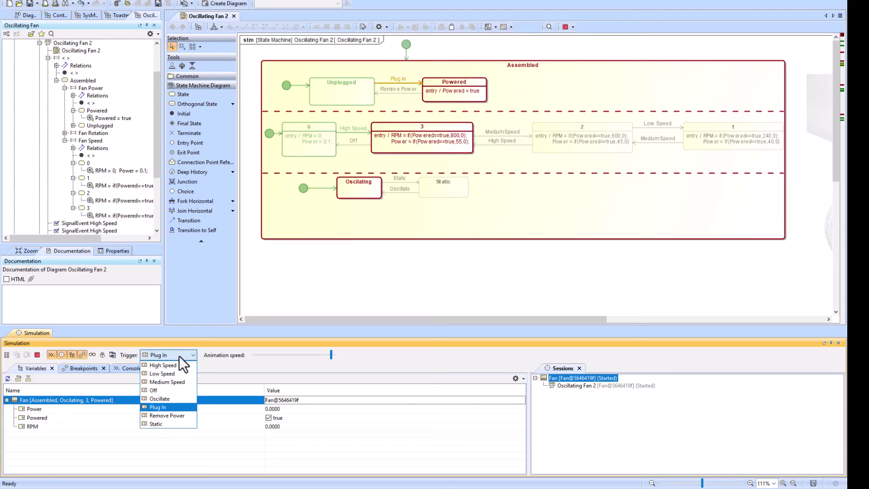
pyautogui.click(173, 382)
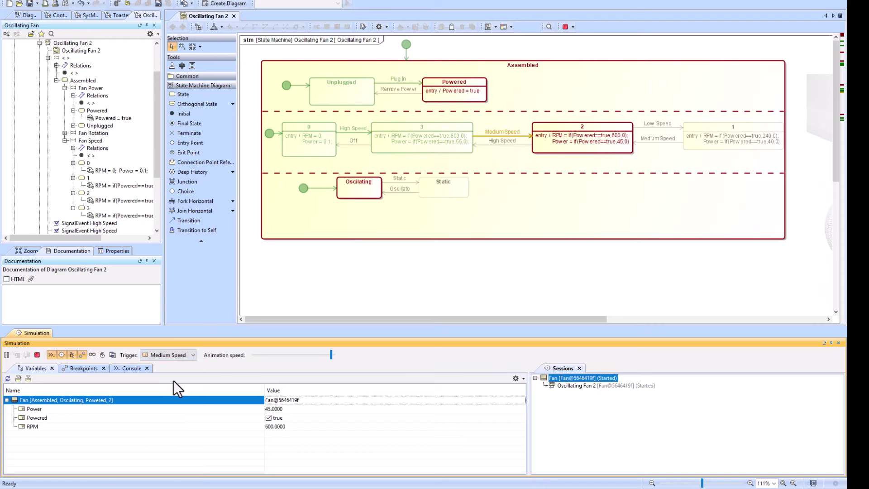
pyautogui.click(164, 354)
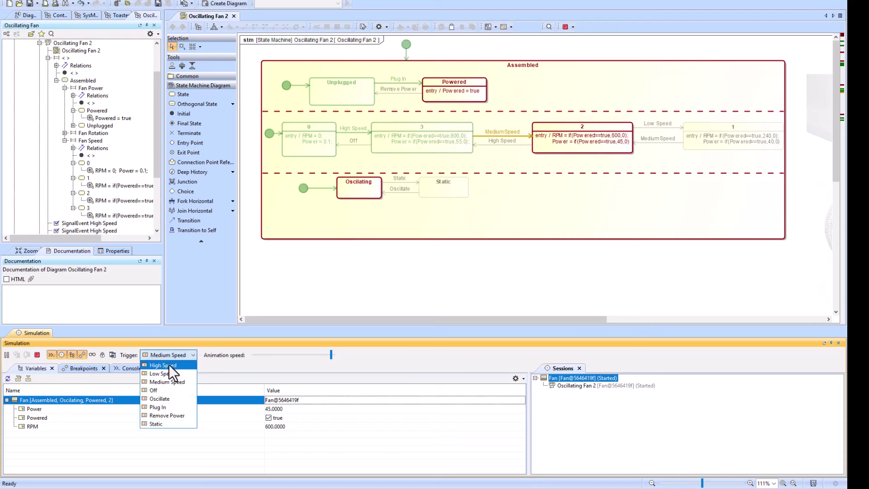
pyautogui.click(169, 365)
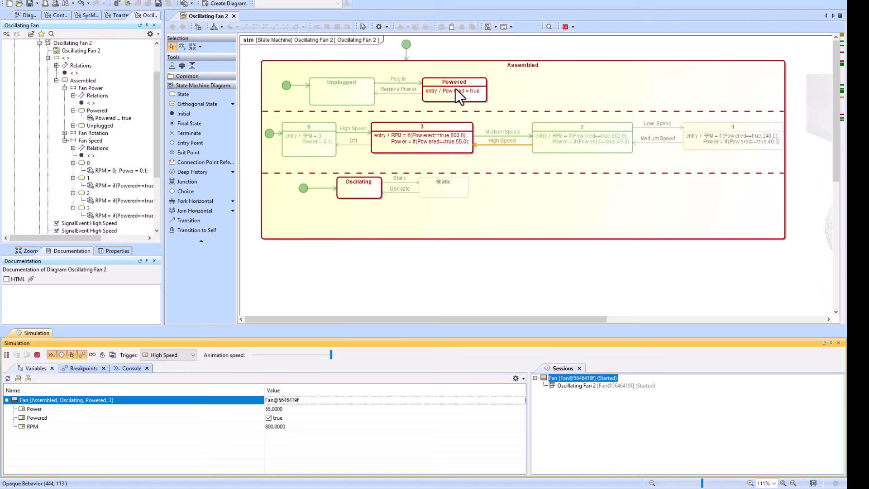
# Fire Remove Power followed by Plug In while the fan stays in speed state 3.
pyautogui.click(185, 356)
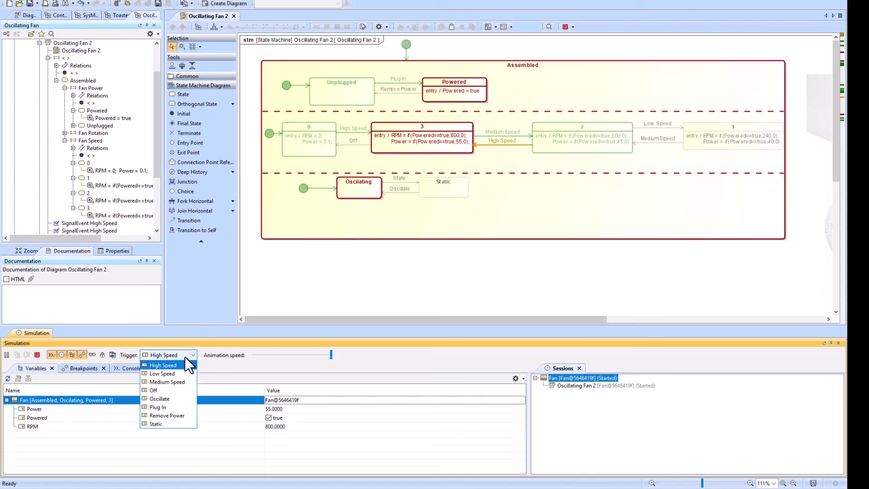
pyautogui.click(184, 414)
pyautogui.click(181, 351)
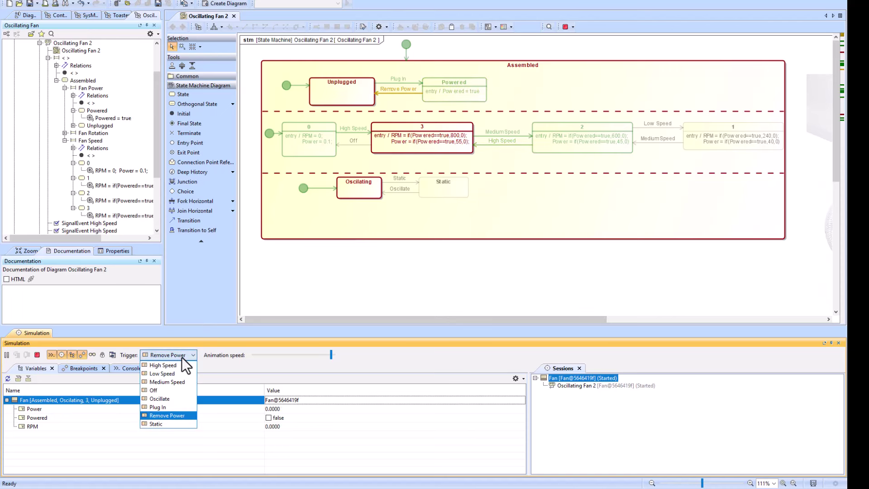
pyautogui.click(172, 409)
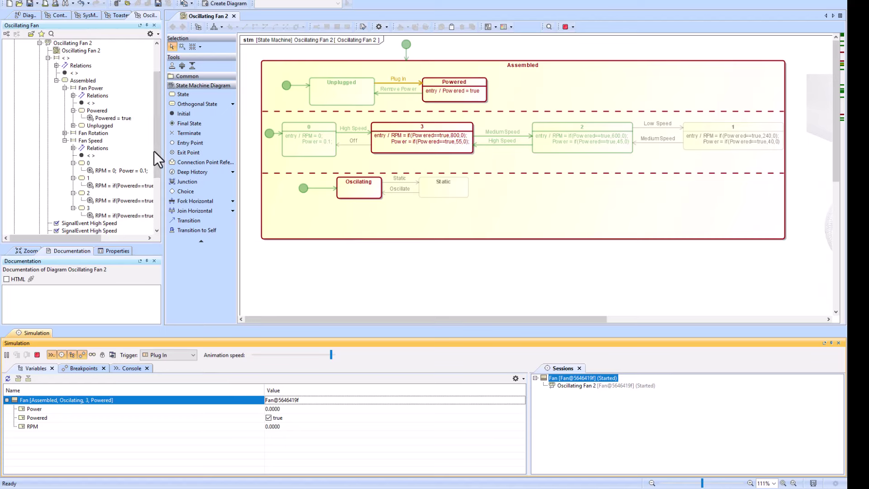
# Locate state 3's opaque behavior in the model and create a package named "1 Holding Tank" under Behavior.
pyautogui.moveTo(153, 152); pyautogui.dragTo(156, 171)
pyautogui.click(95, 177)
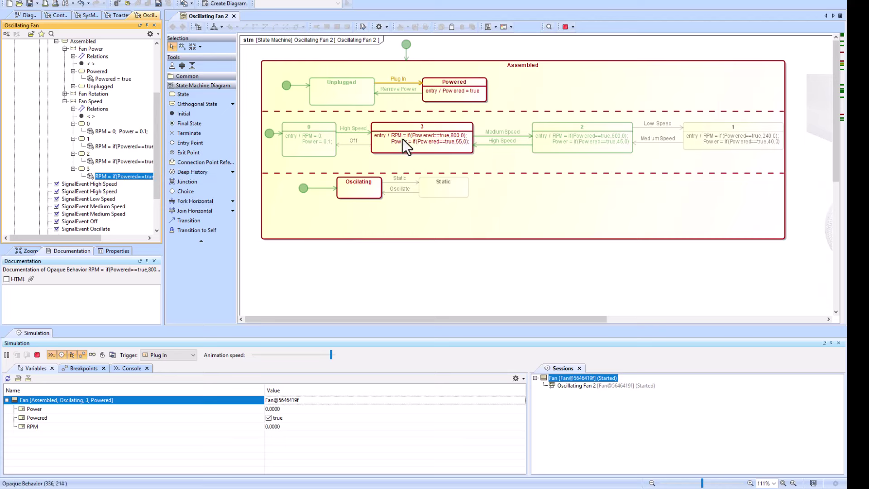
pyautogui.moveTo(154, 165); pyautogui.dragTo(100, 84)
pyautogui.rightClick(38, 59)
pyautogui.click(68, 63)
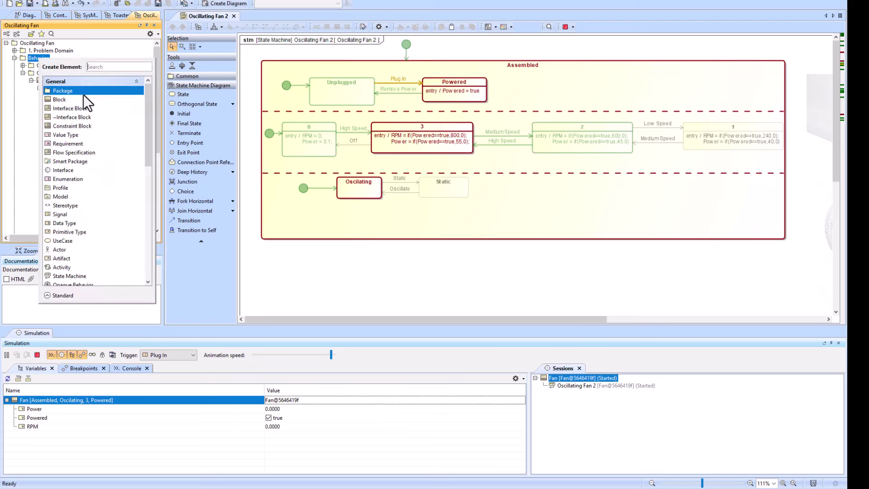
pyautogui.click(83, 93)
pyautogui.write('1 Holding Tank')
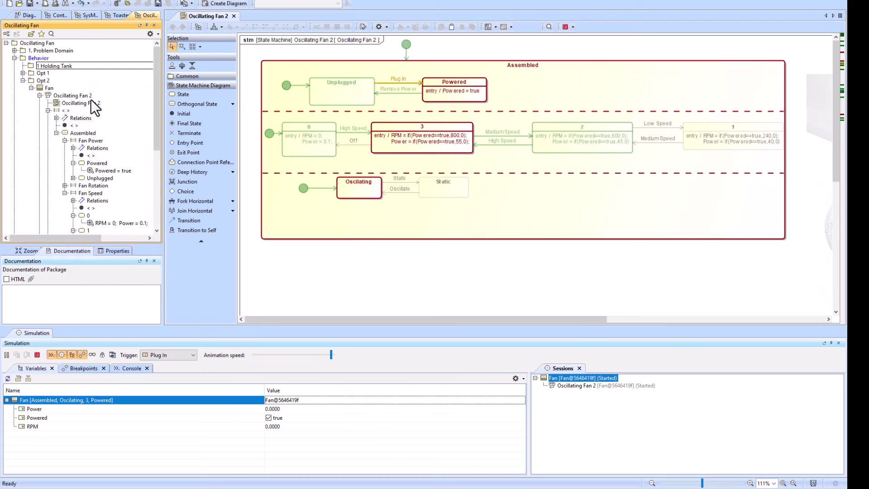
pyautogui.press('Return')
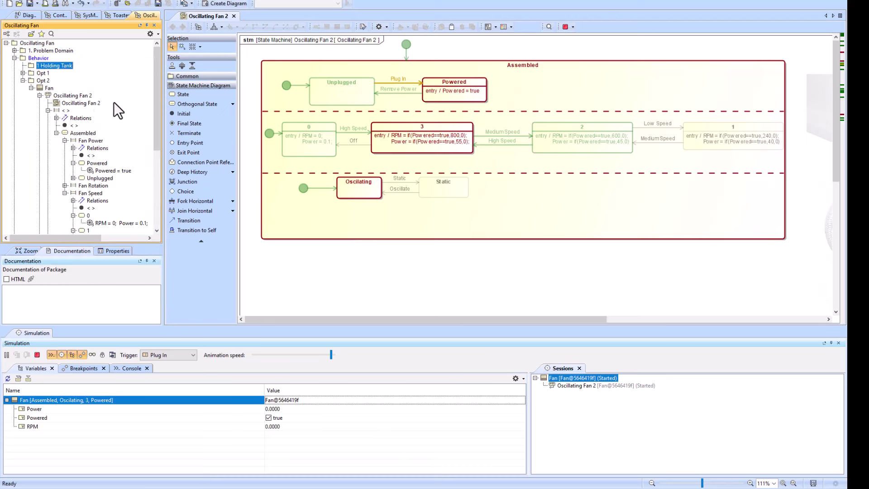
# Move state 3's opaque behavior out of the state into the 1 Holding Tank package.
pyautogui.scroll(-3, 114, 136)
pyautogui.click(120, 185)
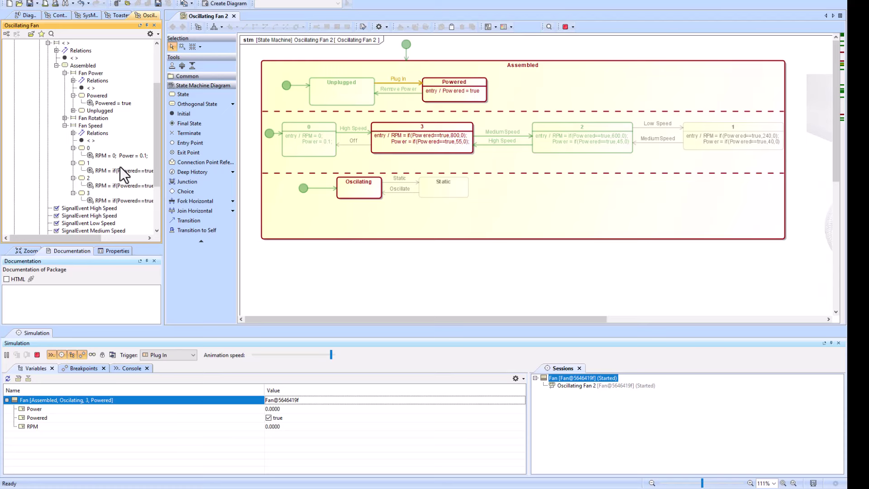
pyautogui.keyDown('ctrl'); pyautogui.click(105, 200); pyautogui.keyUp('ctrl')
pyautogui.moveTo(104, 202); pyautogui.dragTo(51, 58)
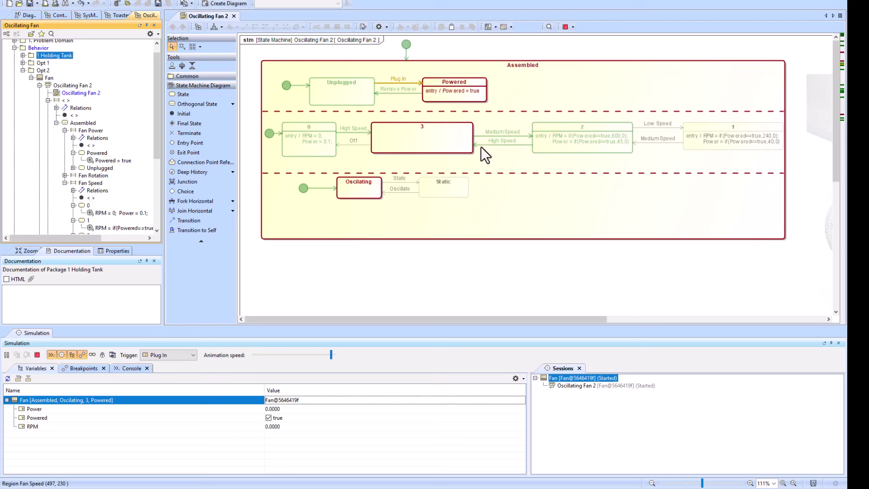
# Apply the opaque behavior from the 1 Holding Tank package to state 3 as its do activity.
pyautogui.click(418, 142)
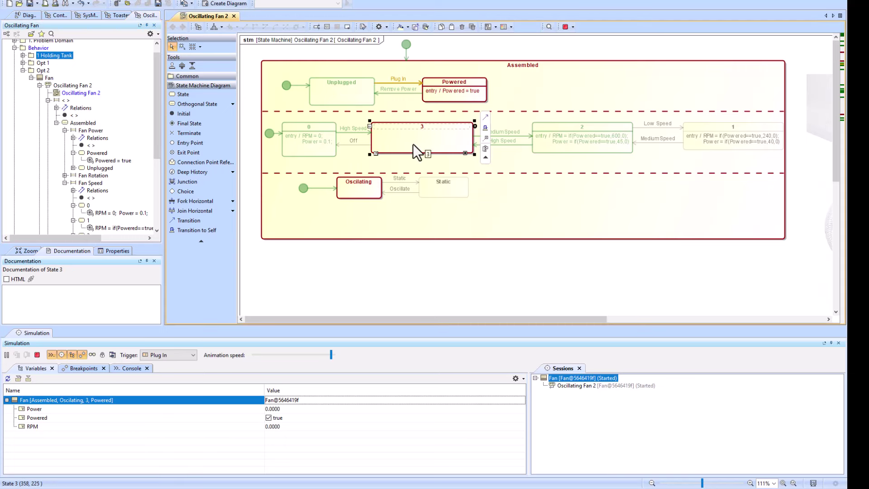
pyautogui.click(24, 55)
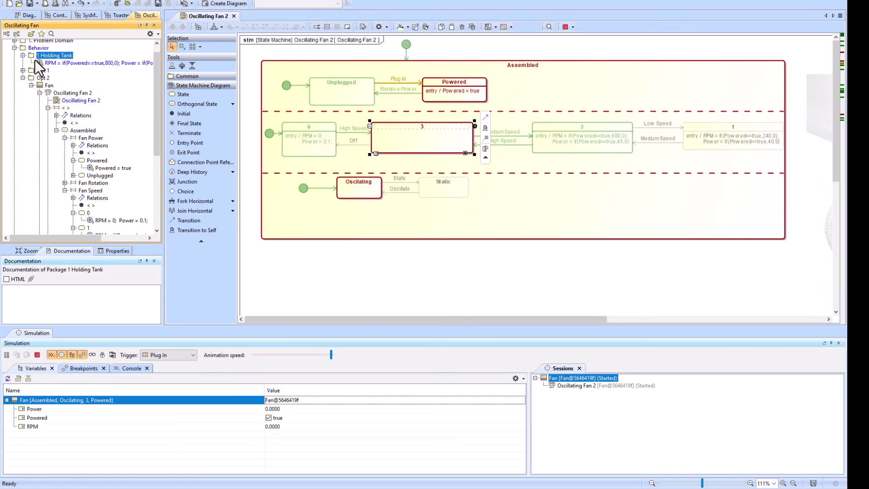
pyautogui.moveTo(39, 63); pyautogui.dragTo(428, 143)
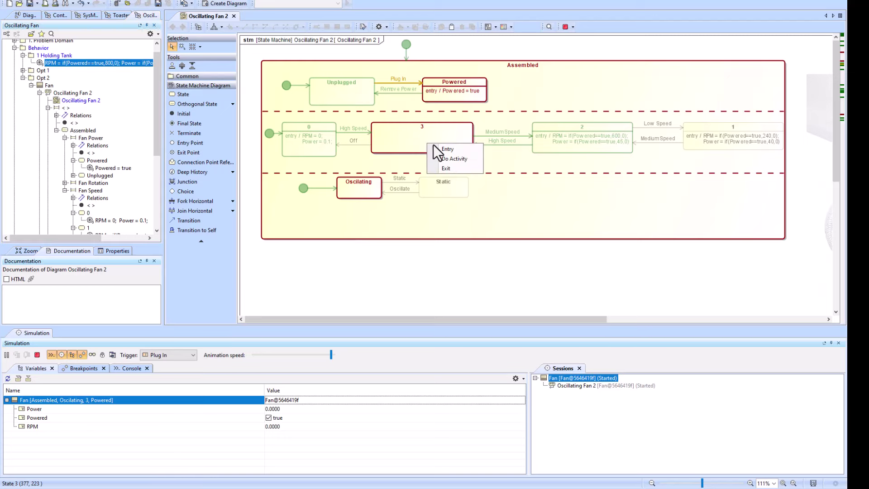
pyautogui.click(458, 159)
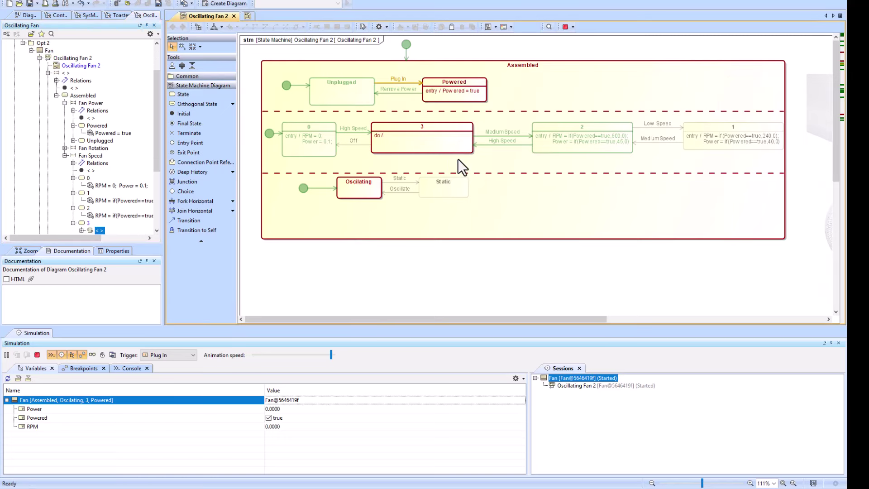
# Open state 3's do activity diagram and check which behavior its call behavior action invokes.
pyautogui.doubleClick(389, 134)
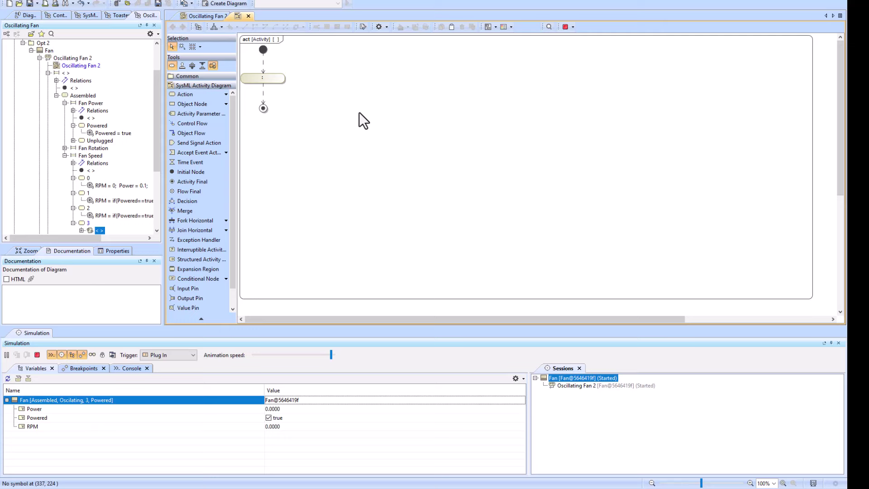
pyautogui.doubleClick(275, 79)
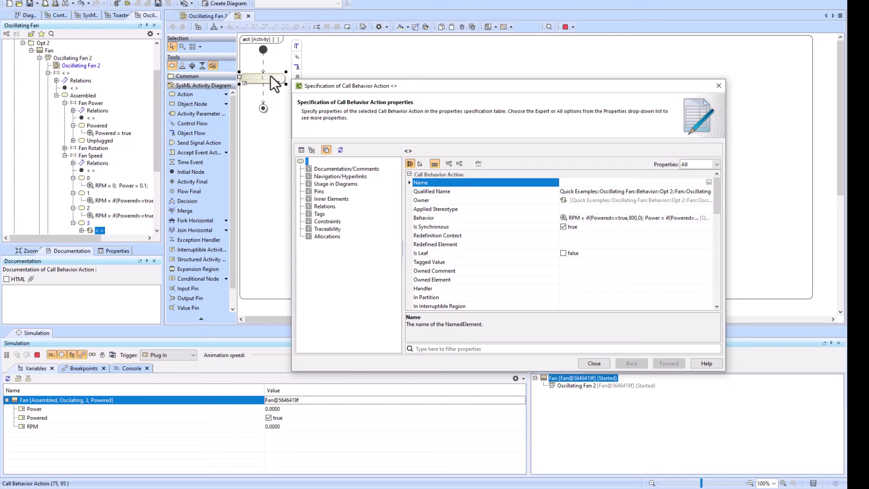
pyautogui.click(583, 221)
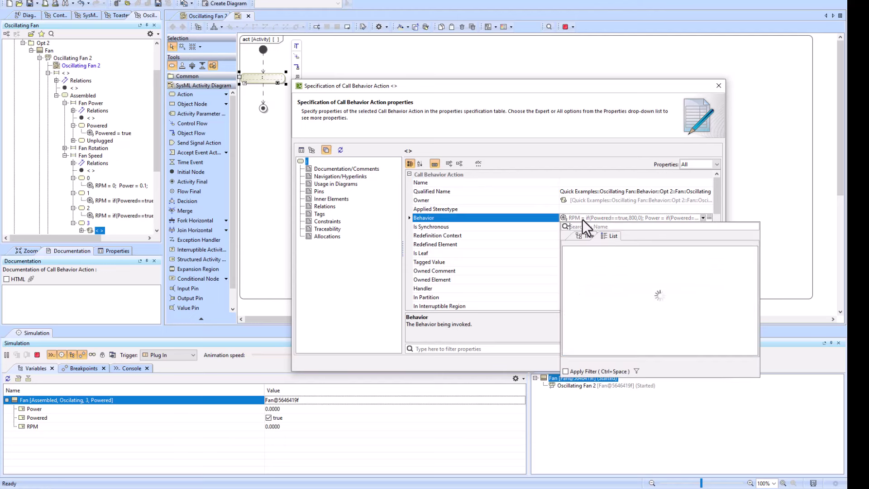
pyautogui.click(517, 216)
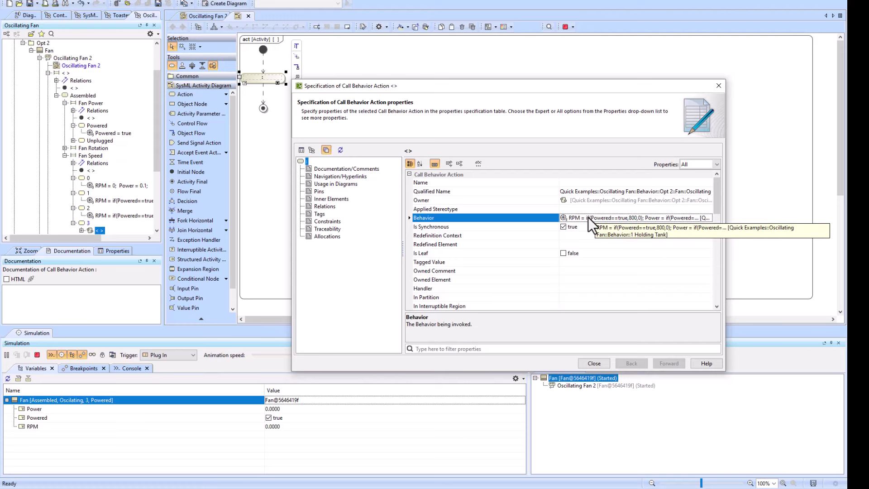
pyautogui.click(591, 363)
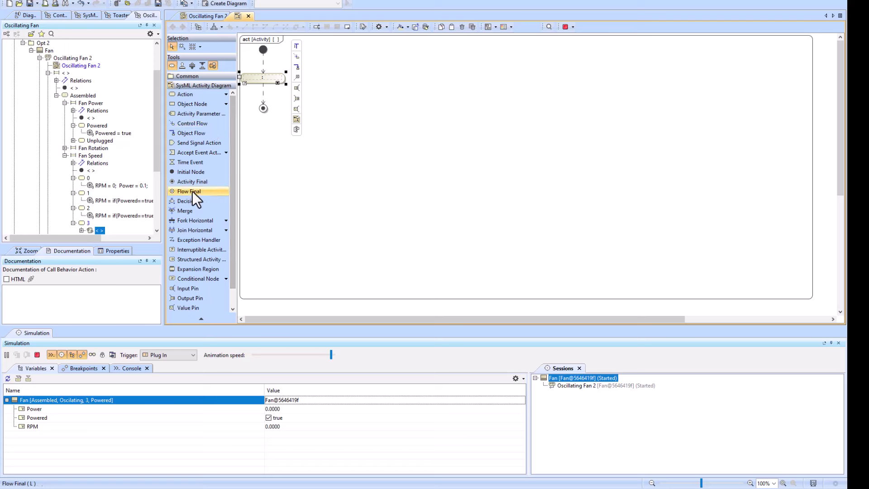
# Insert a merge node between the initial node and the action, and reroute the action's outgoing control flow back to the merge as a loop.
pyautogui.click(191, 206)
pyautogui.click(263, 67)
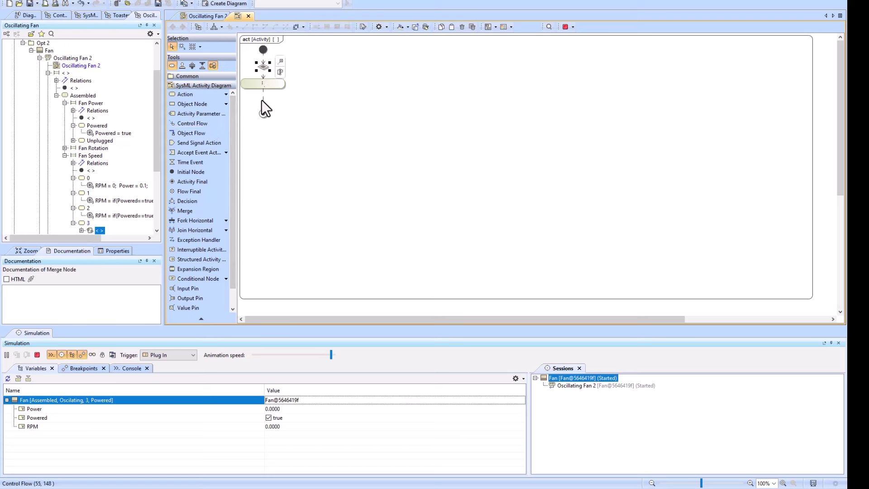
pyautogui.click(263, 100)
pyautogui.moveTo(263, 109); pyautogui.dragTo(285, 68)
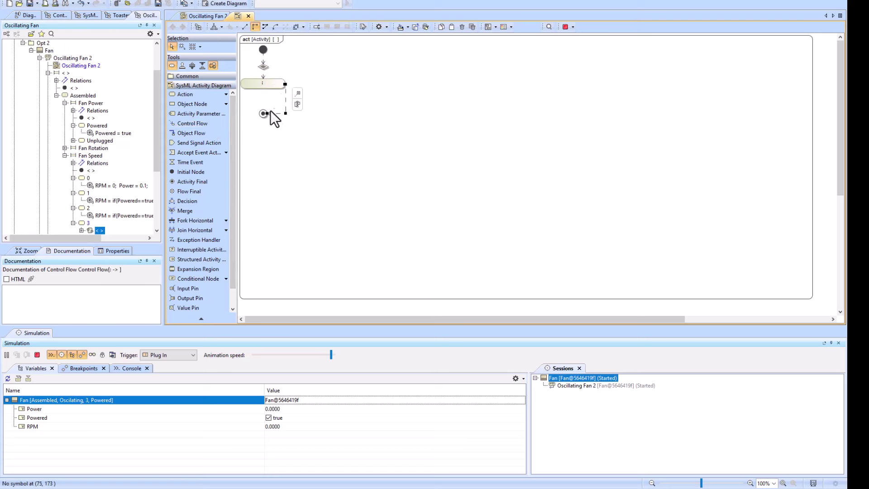
pyautogui.moveTo(266, 114); pyautogui.dragTo(270, 76)
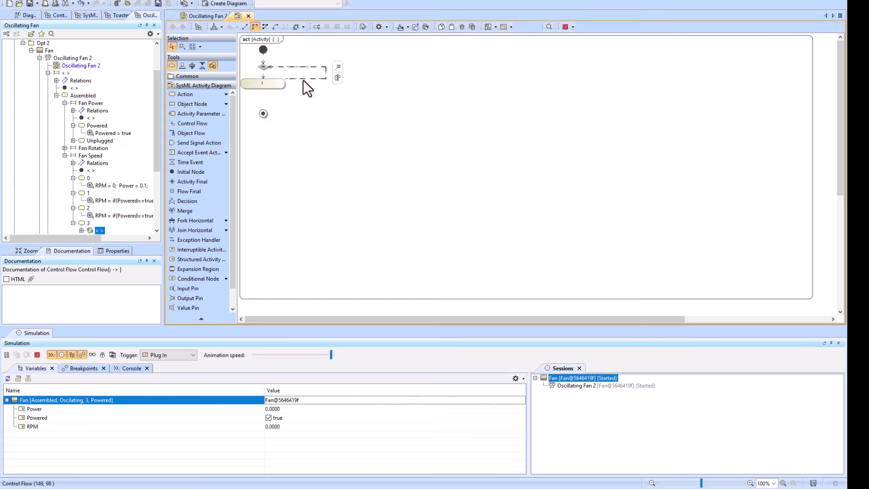
pyautogui.moveTo(303, 80); pyautogui.dragTo(262, 97)
# Delete the disconnected activity final node and shrink the diagram frame to fit the looped flow.
pyautogui.click(264, 114)
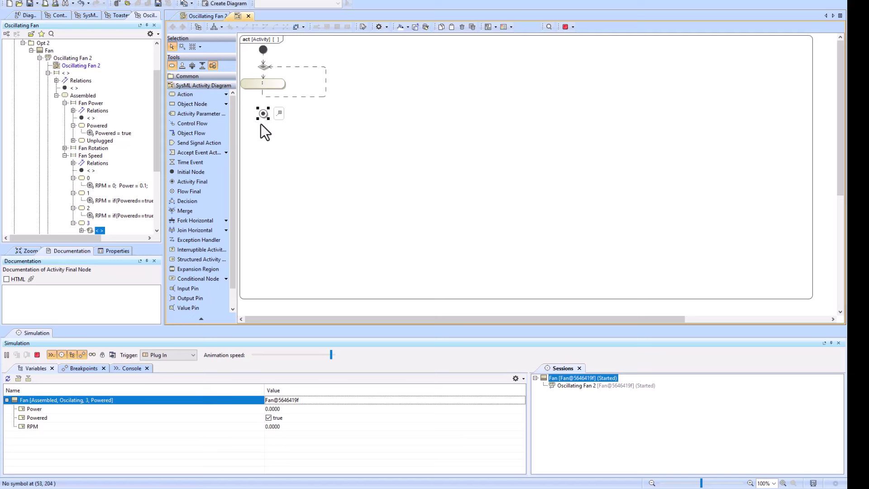
pyautogui.hotkey('alt', 'b')
pyautogui.write('\\')
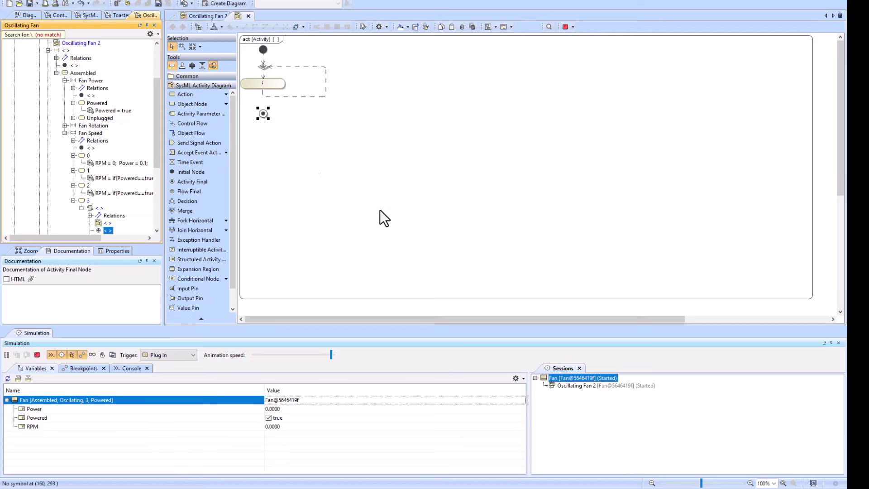
pyautogui.click(266, 117)
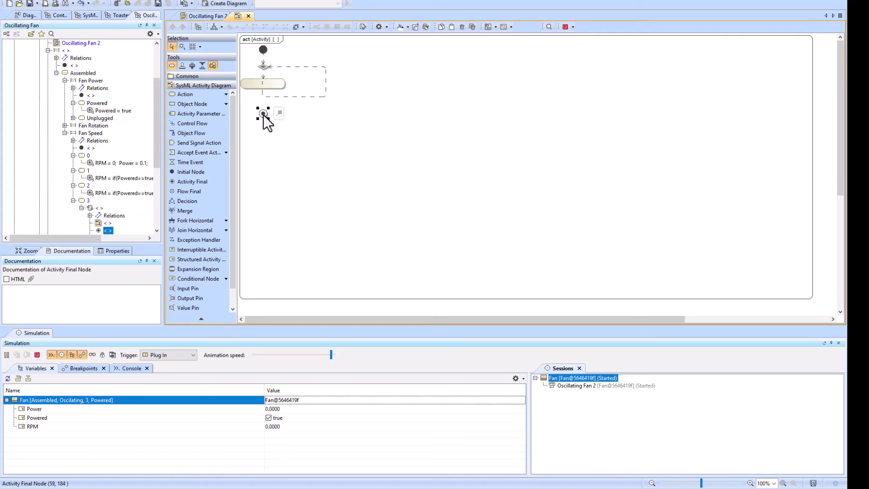
pyautogui.press('Delete')
pyautogui.click(456, 299)
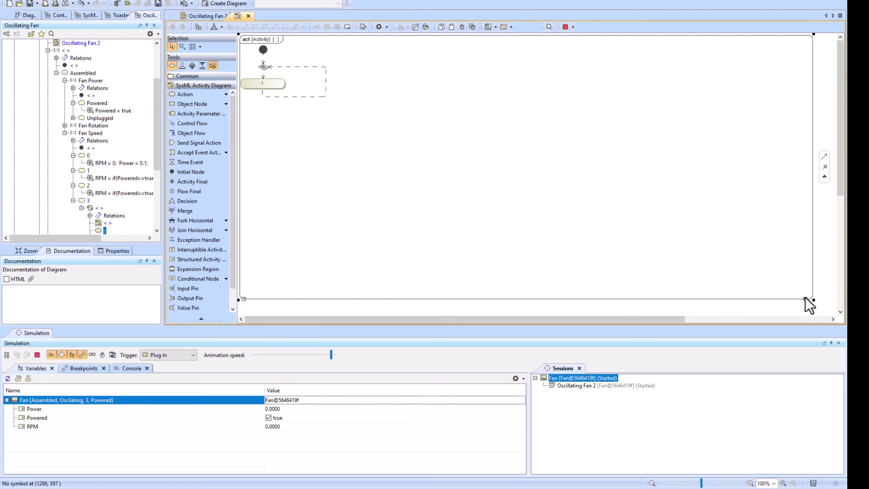
pyautogui.doubleClick(811, 298)
# Place the do activity's diagram below the Assembled state on Oscillating Fan 2 and name the activity 3 Activity.
pyautogui.hotkey('alt', 'b')
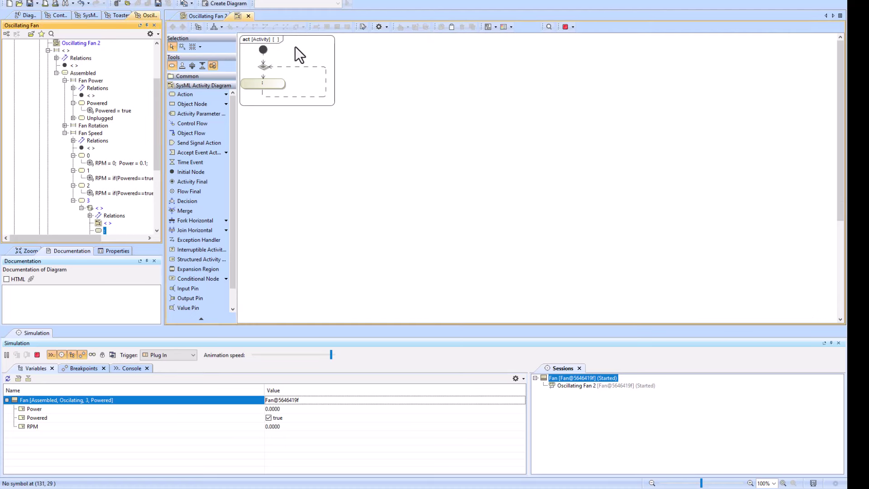
pyautogui.click(211, 15)
pyautogui.moveTo(105, 222); pyautogui.dragTo(352, 268)
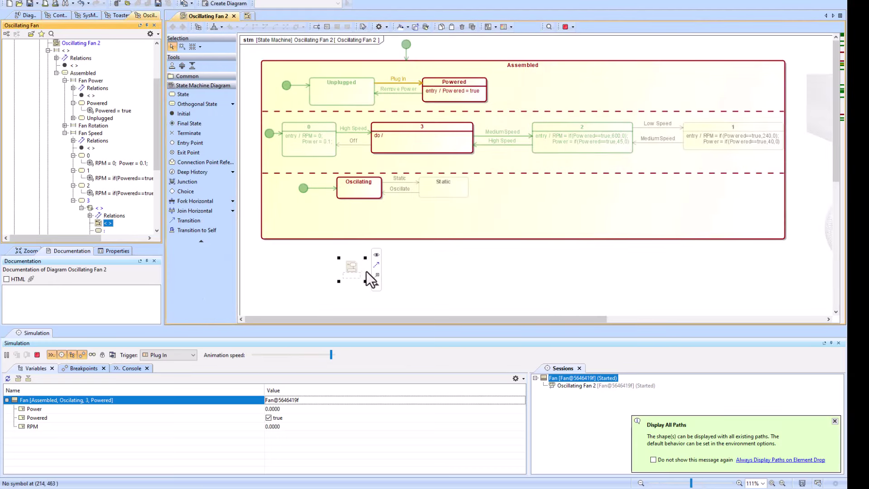
pyautogui.click(100, 208)
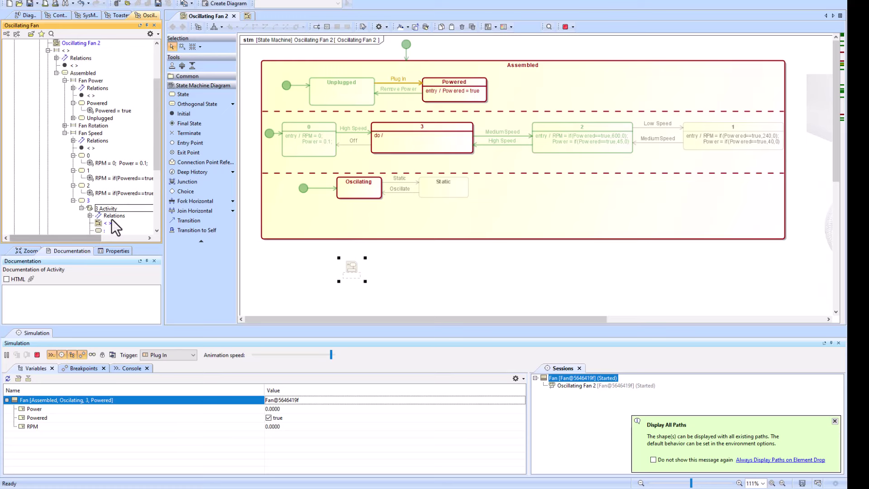
pyautogui.click(111, 218)
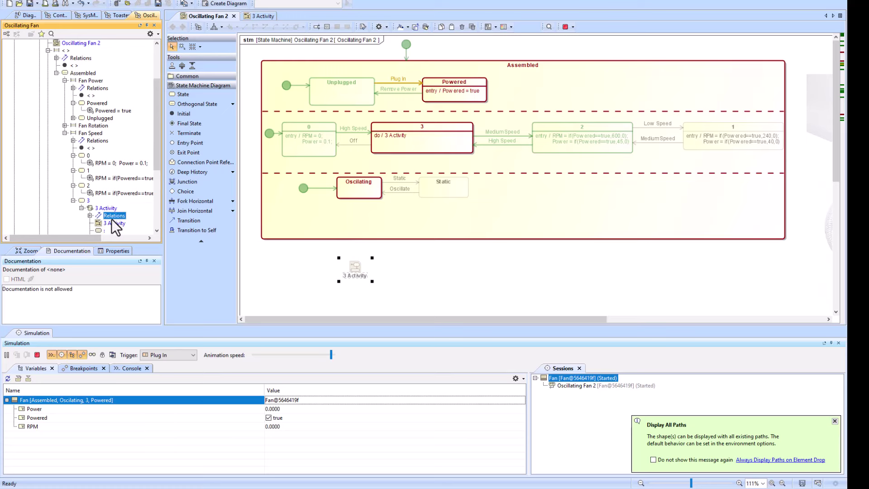
# Display the contents of the 3 Activity diagram inside its shape on the state machine diagram.
pyautogui.click(370, 267)
pyautogui.click(382, 255)
pyautogui.scroll(-3, 415, 259)
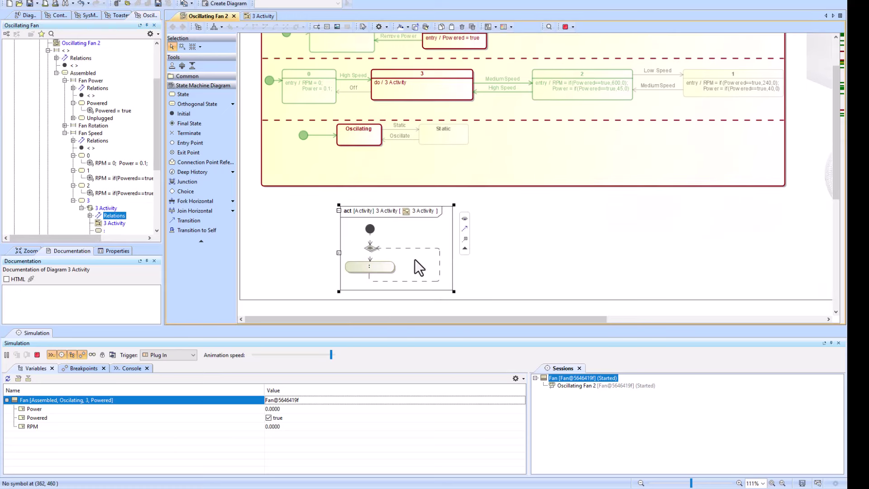
pyautogui.click(503, 237)
# Switch the simulated fan between states 2 and 3 by firing Medium Speed and High Speed alternately, twice each.
pyautogui.scroll(3, 436, 251)
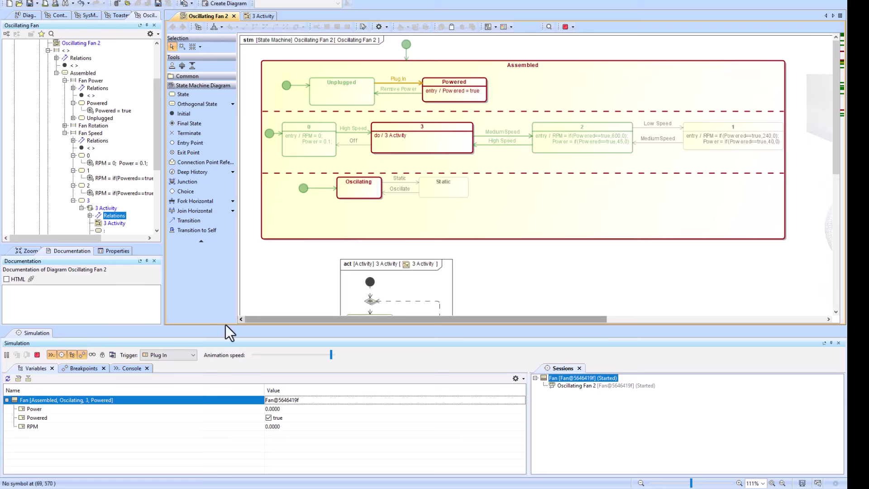
pyautogui.click(165, 355)
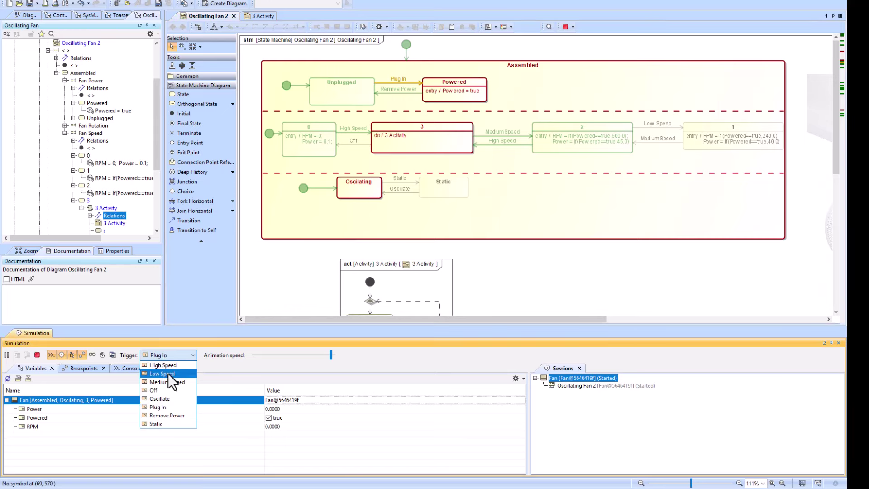
pyautogui.click(168, 382)
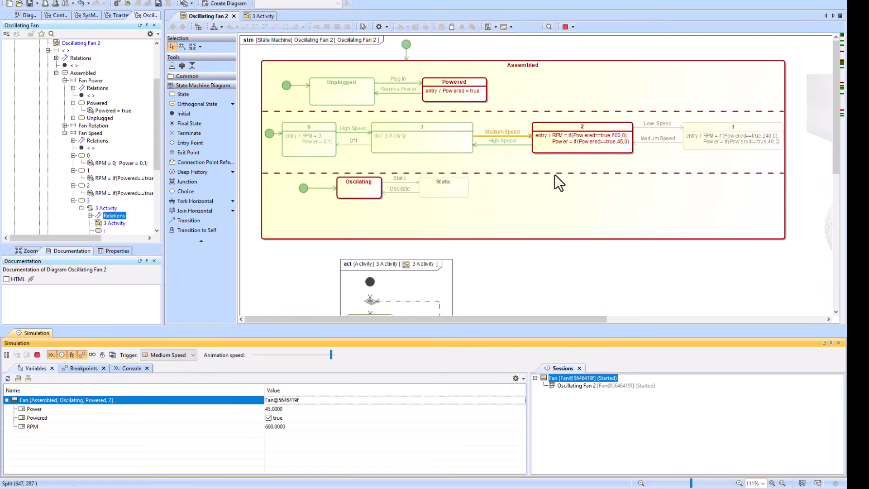
pyautogui.click(165, 355)
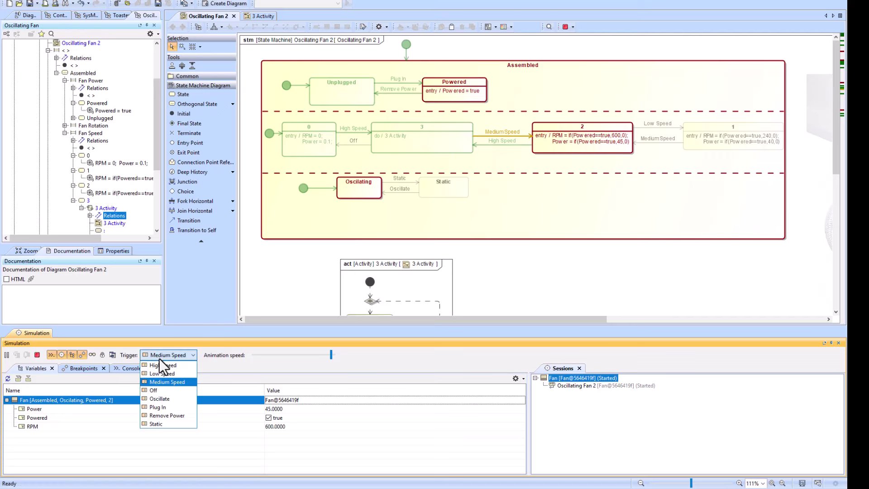
pyautogui.click(168, 366)
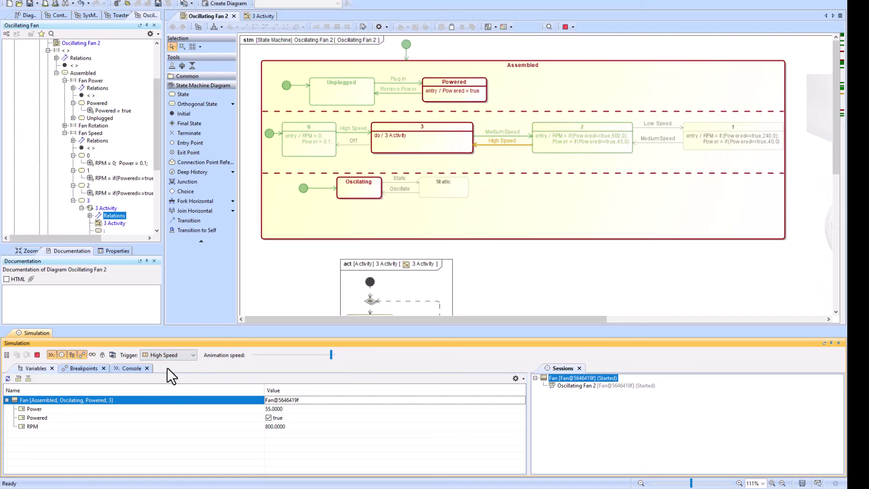
pyautogui.scroll(-2, 452, 270)
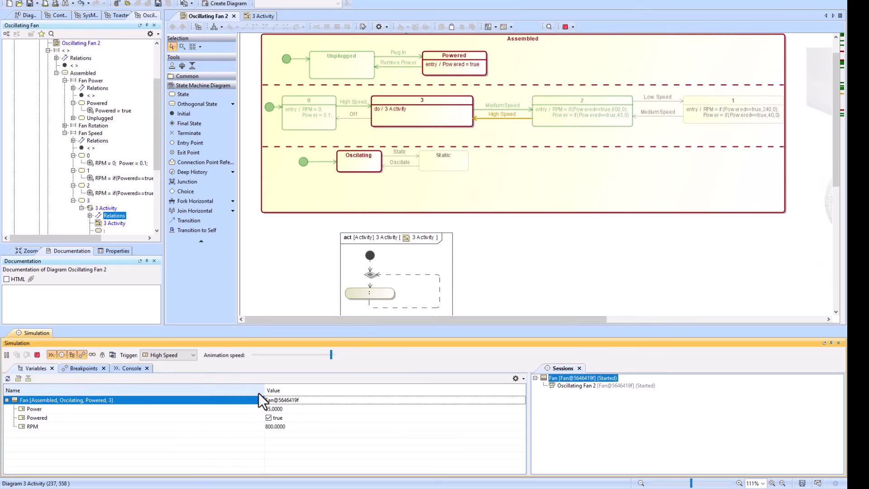
pyautogui.click(174, 356)
pyautogui.click(172, 382)
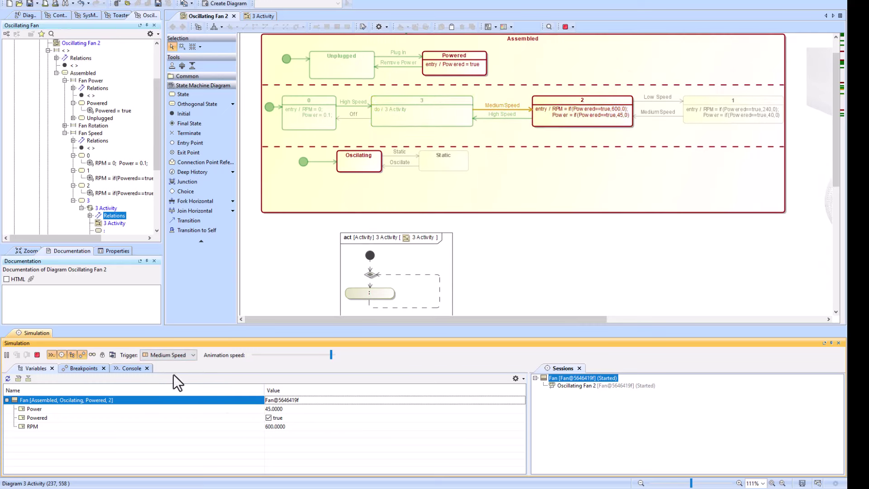
pyautogui.click(177, 355)
pyautogui.click(175, 367)
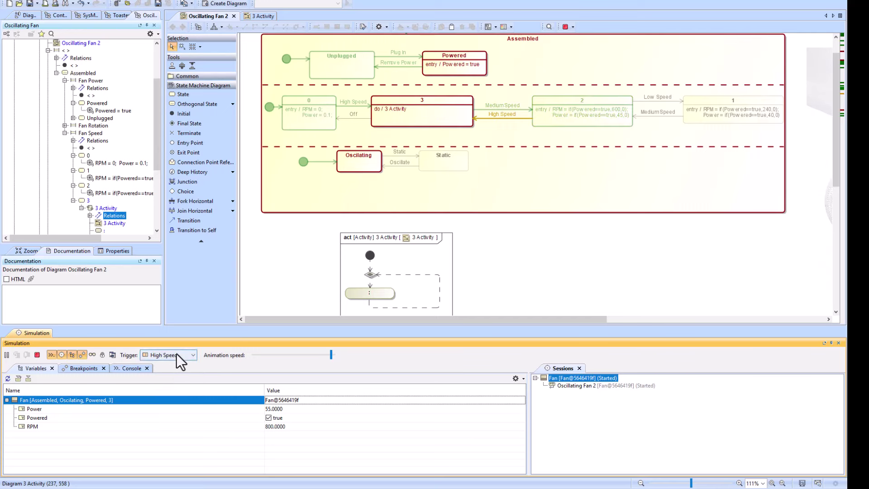
# Fire Remove Power followed by Plug In while 3 Activity is state 3's do behavior.
pyautogui.click(177, 354)
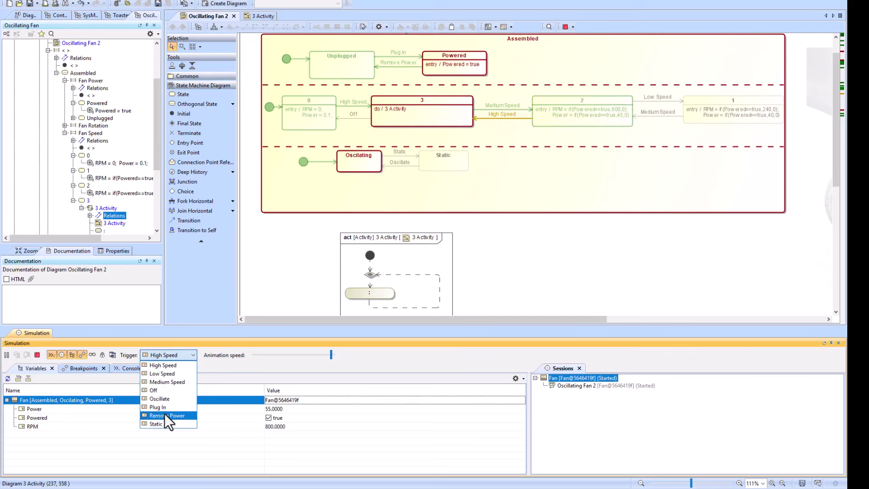
pyautogui.click(164, 415)
pyautogui.click(179, 356)
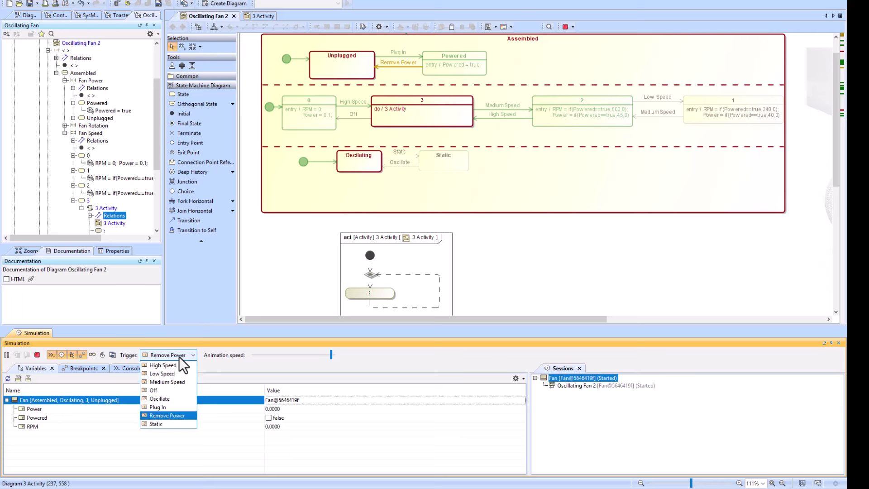
pyautogui.click(167, 406)
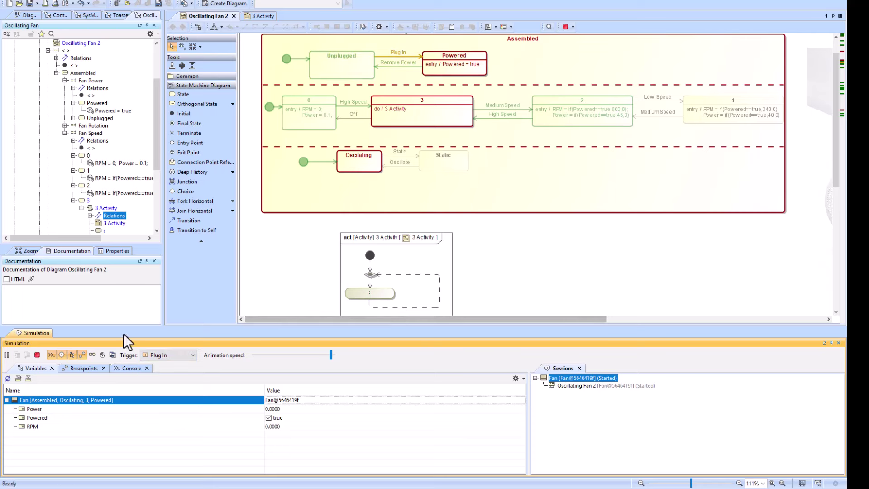
# Terminate and rerun the fan simulation, and fire High Speed to enter state 3 while the fan is unplugged.
pyautogui.click(37, 356)
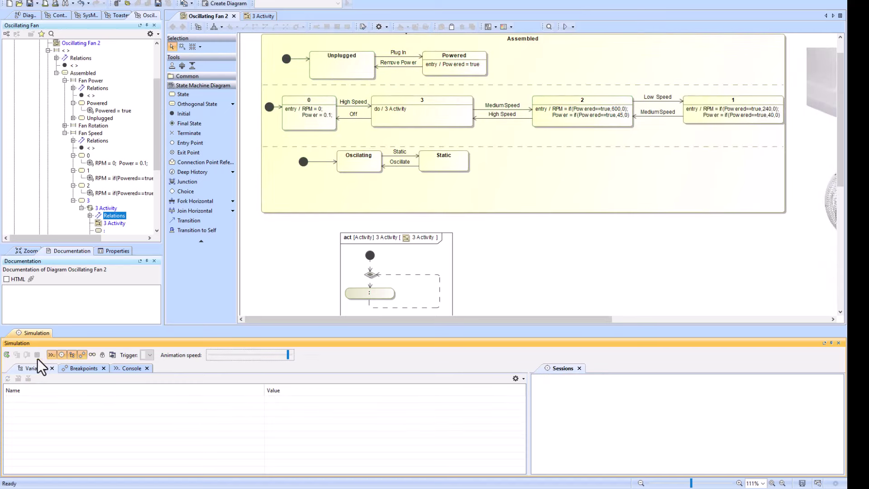
pyautogui.click(573, 27)
pyautogui.click(582, 47)
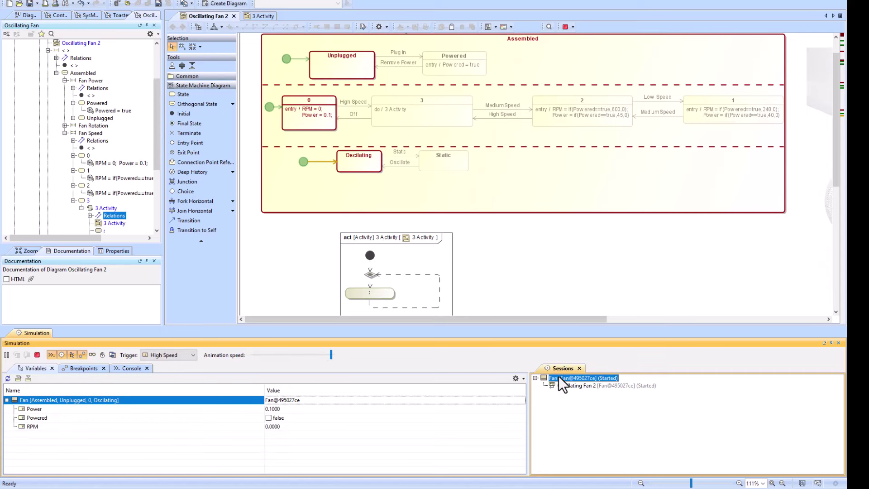
pyautogui.click(181, 355)
pyautogui.click(171, 365)
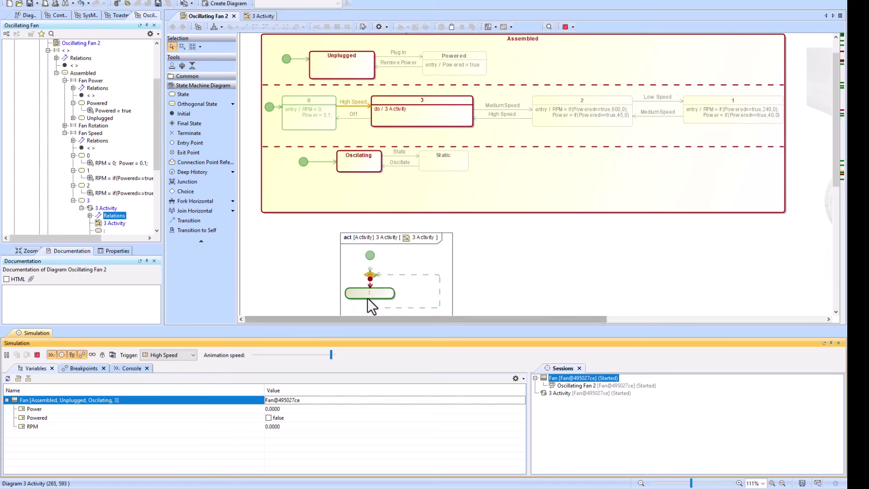
# Open the running 3 Activity diagram and inspect the behavior assigned to its call behavior action.
pyautogui.scroll(-1, 369, 275)
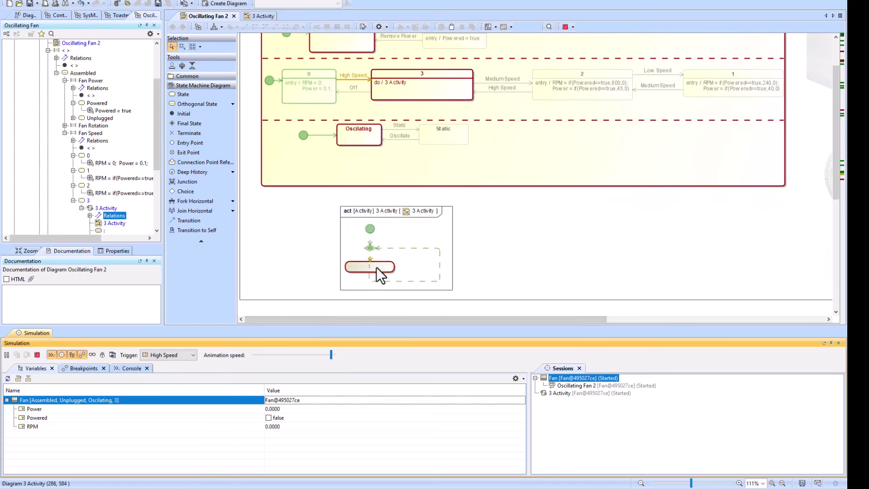
pyautogui.doubleClick(376, 267)
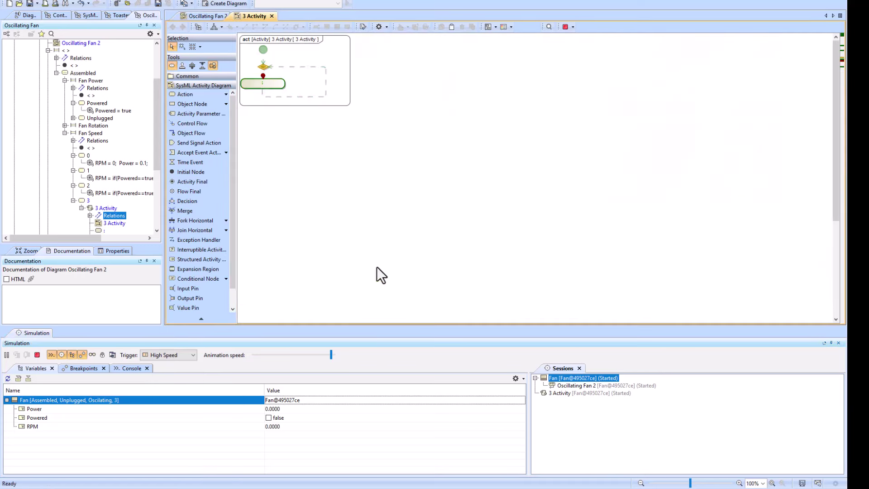
pyautogui.doubleClick(274, 82)
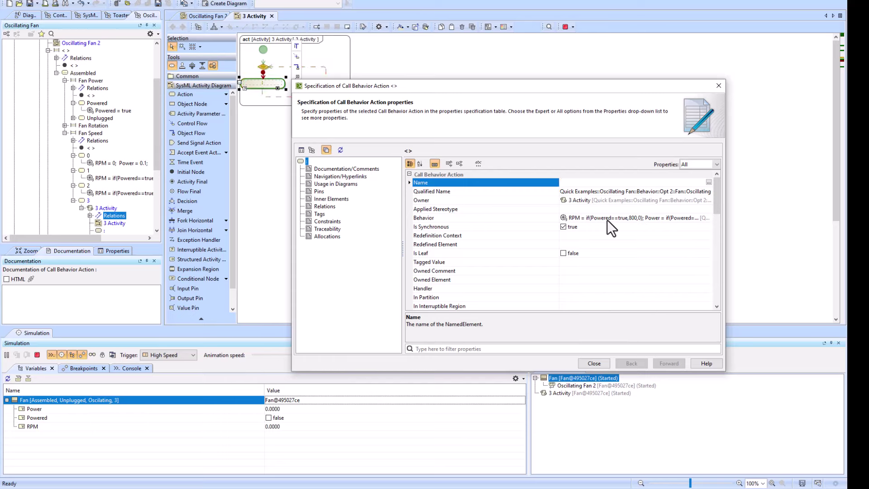
pyautogui.click(719, 86)
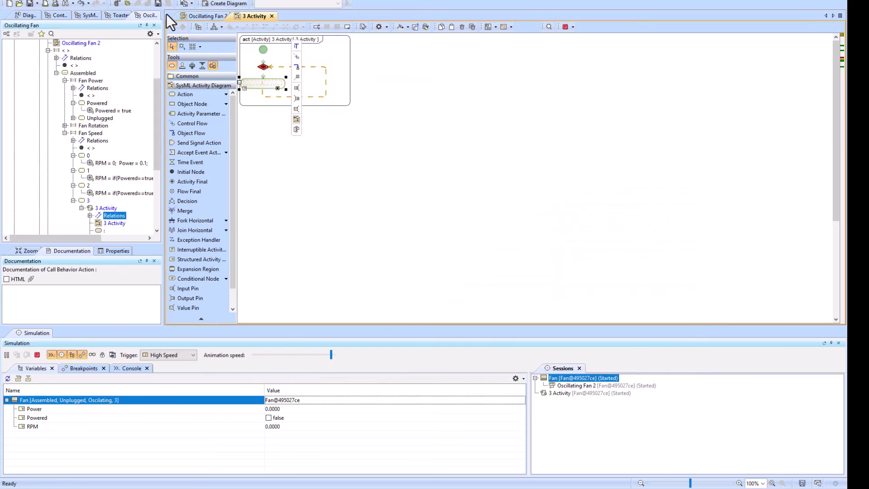
# Close the 3 Activity diagram and fire Plug In while the unplugged fan is in state 3.
pyautogui.click(272, 16)
pyautogui.scroll(-1, 427, 246)
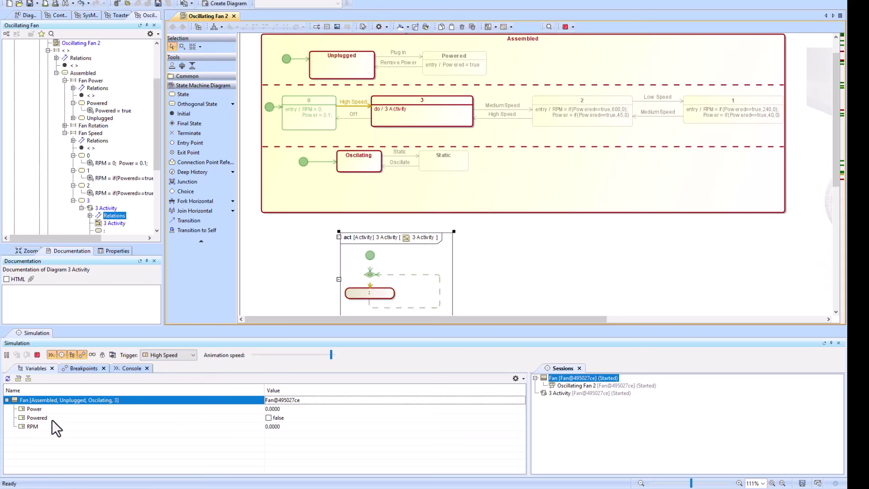
pyautogui.click(167, 356)
pyautogui.click(167, 407)
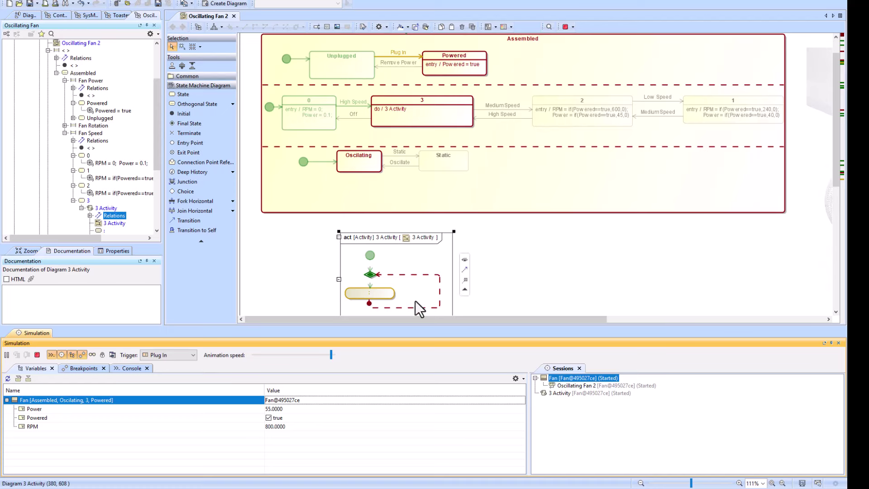
pyautogui.moveTo(394, 253); pyautogui.dragTo(381, 243)
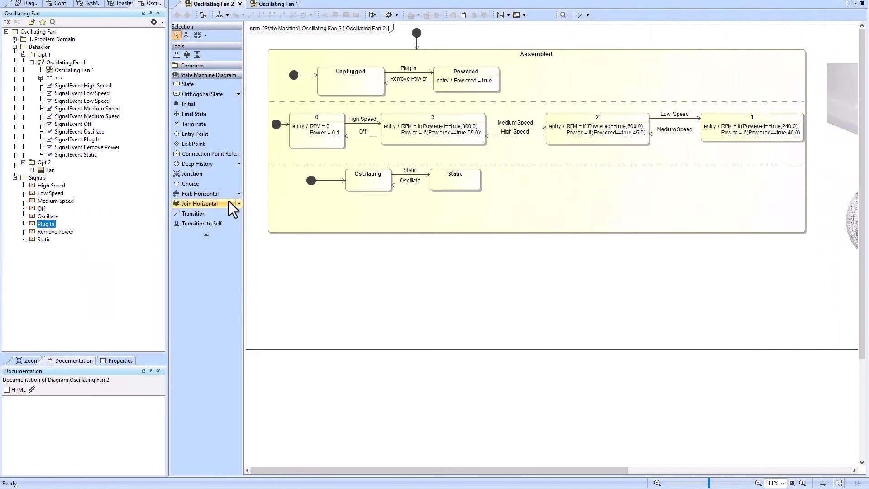
# Add a transition to self on state 3 in Oscillating Fan 2 and assign the Plug In signal as its trigger.
pyautogui.click(202, 223)
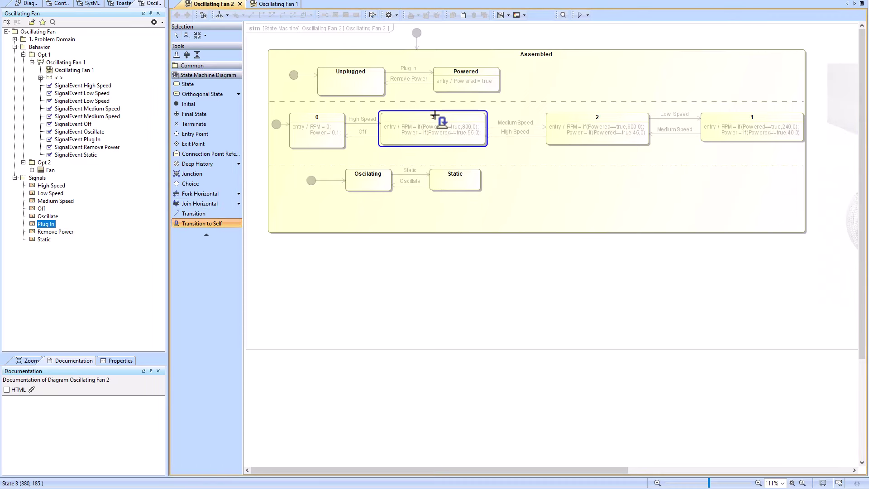
pyautogui.click(442, 122)
pyautogui.moveTo(51, 233); pyautogui.dragTo(439, 109)
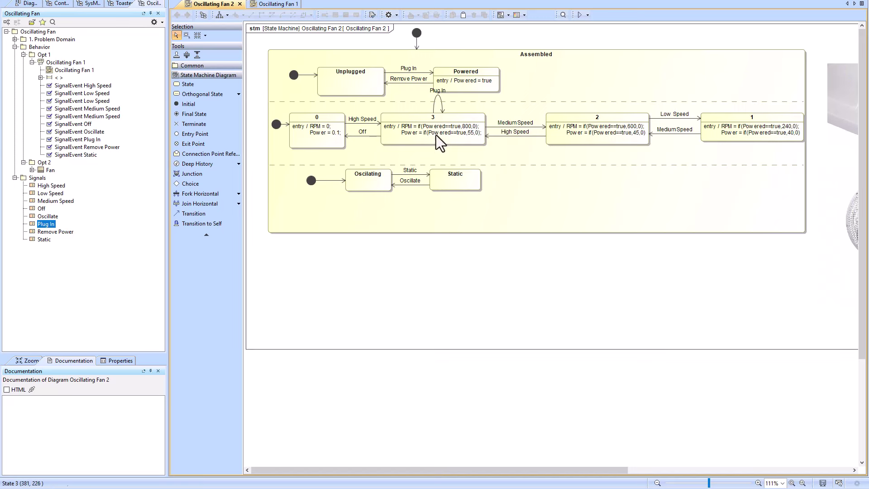
pyautogui.click(436, 102)
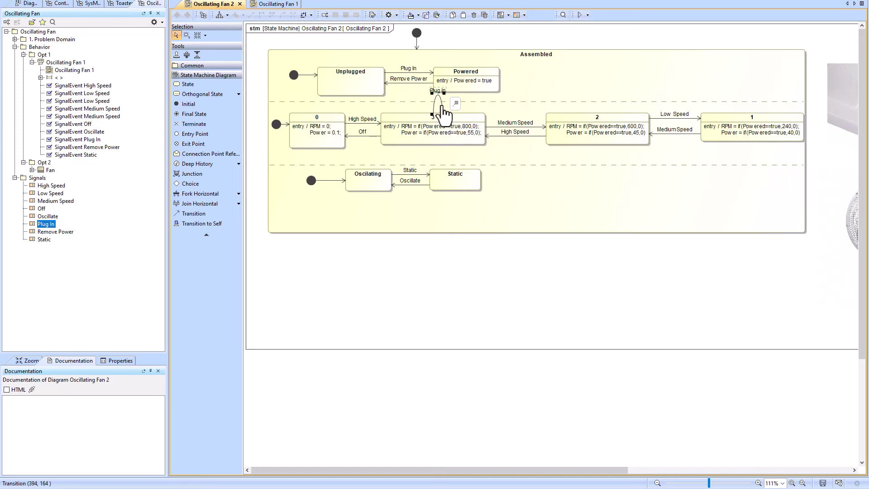
pyautogui.click(533, 181)
pyautogui.click(518, 281)
# Run the Oscillating Fan 2 state machine with its Fan context and start the simulation.
pyautogui.click(588, 15)
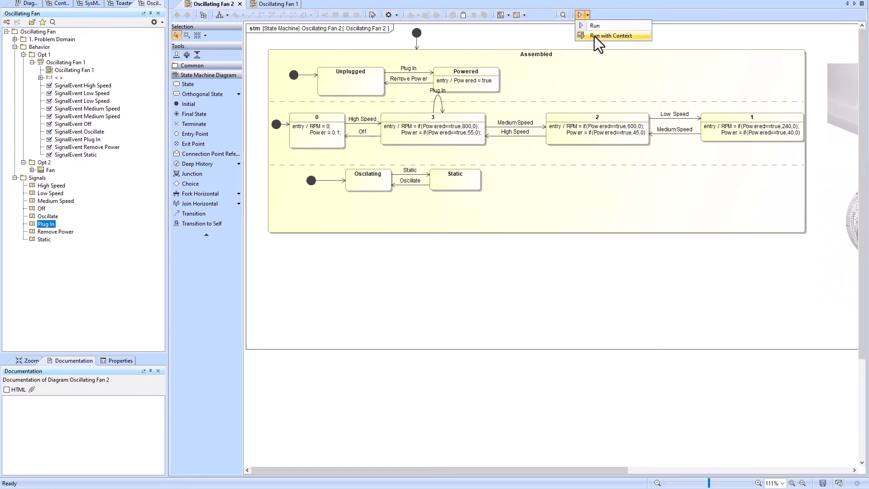
pyautogui.click(594, 37)
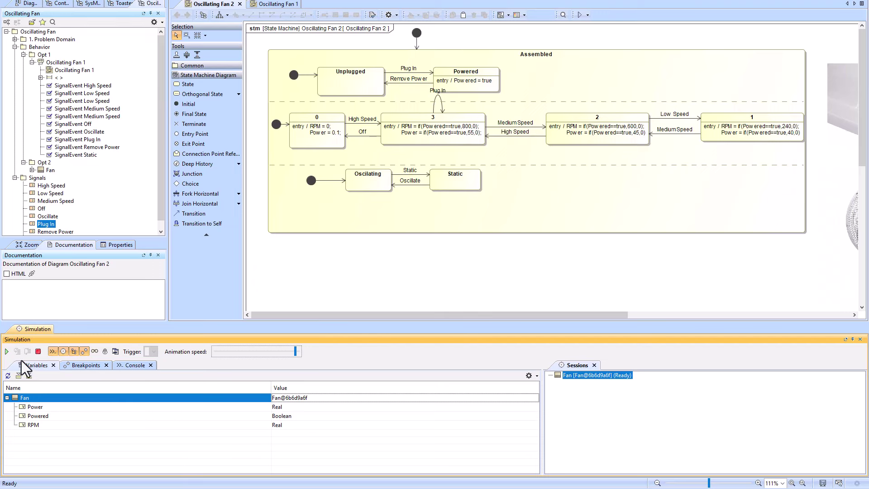
pyautogui.click(6, 351)
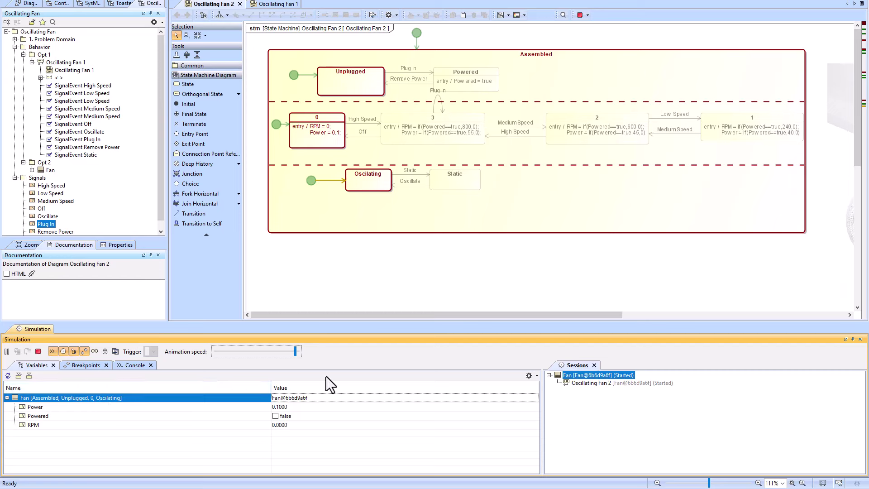
# Fire High Speed followed by Plug In to exercise state 3's self transition, and terminate the simulation.
pyautogui.click(183, 352)
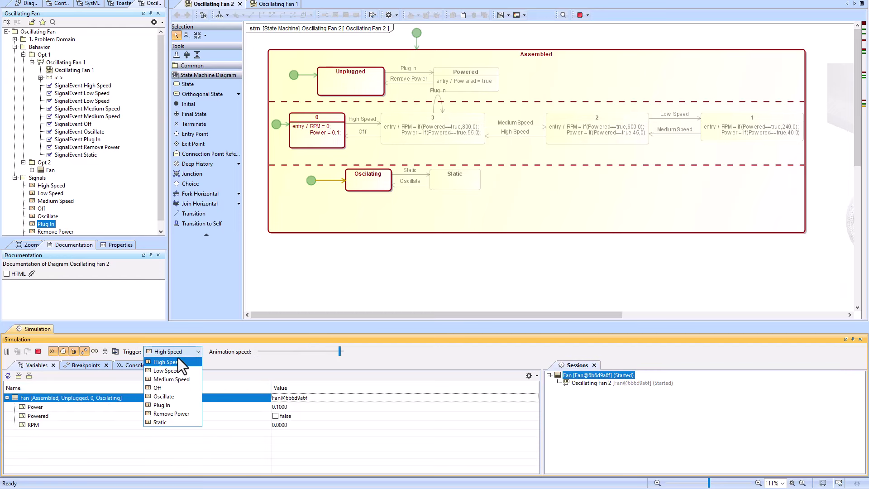
pyautogui.click(176, 361)
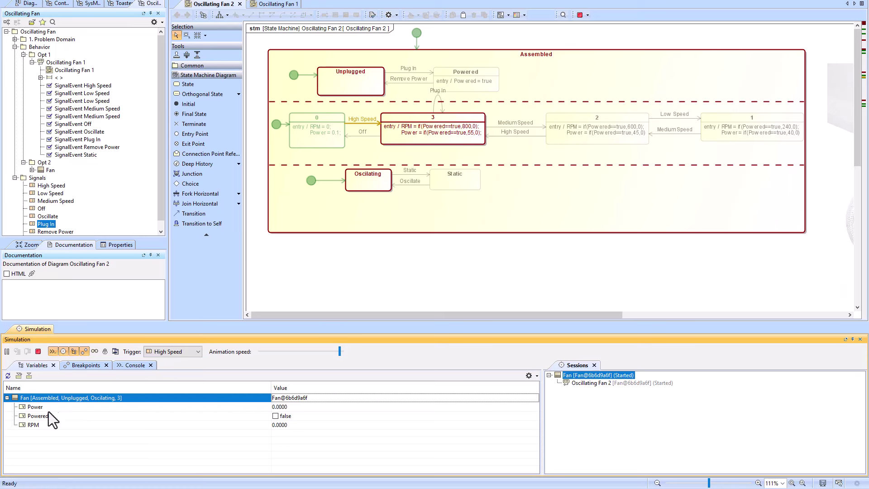
pyautogui.click(174, 351)
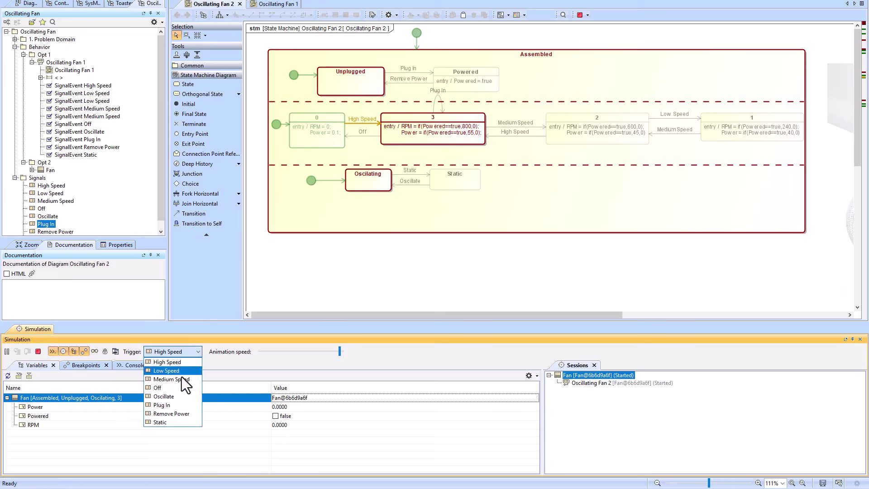
pyautogui.click(172, 408)
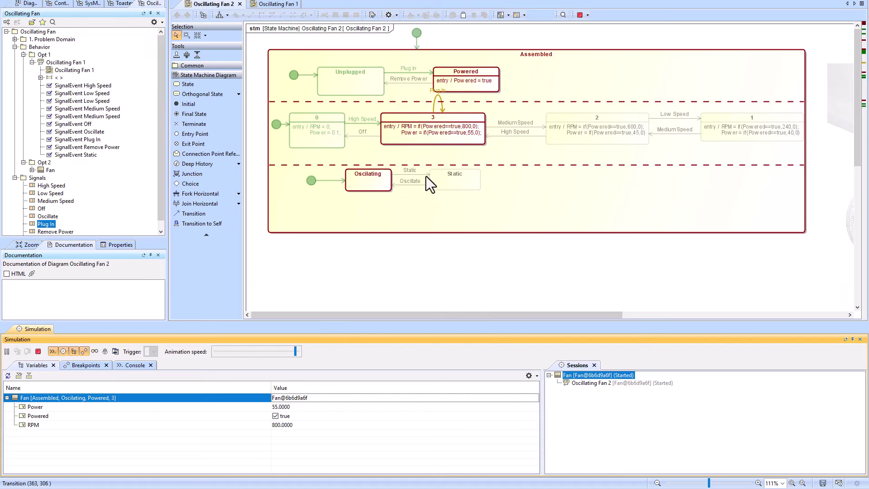
pyautogui.click(39, 352)
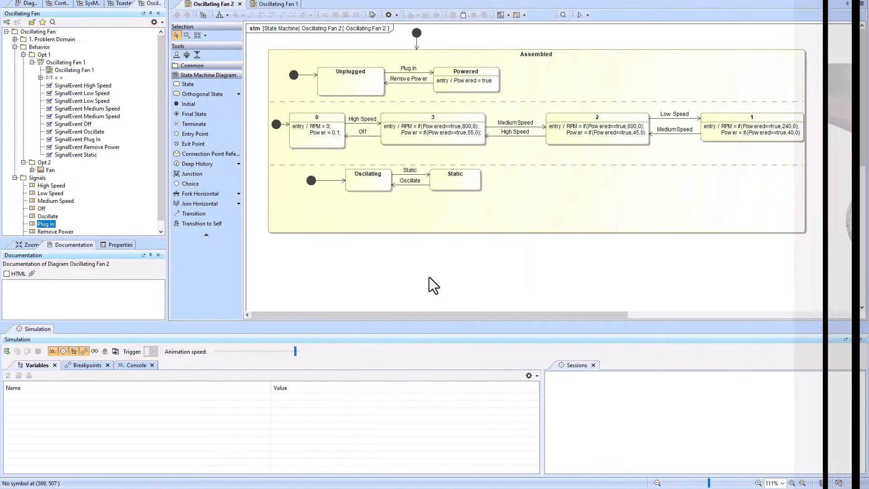
# Open the Oscillating Fan 1 diagram and place a Deep History node in the Powered state's fan-speed region, above the Off and Low Speed states.
pyautogui.click(270, 2)
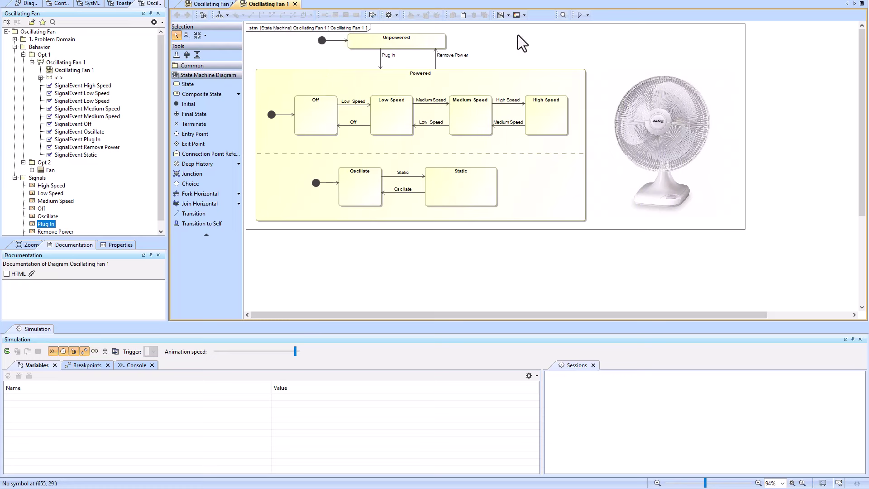
pyautogui.click(380, 57)
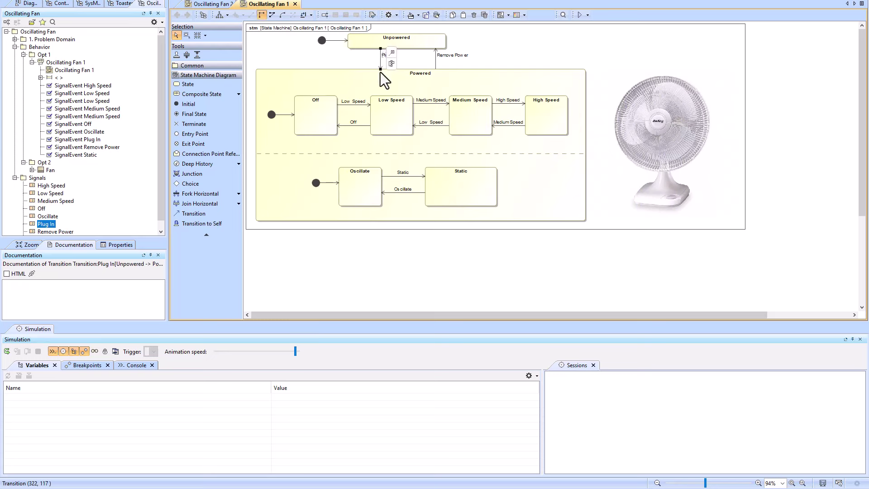
pyautogui.click(337, 61)
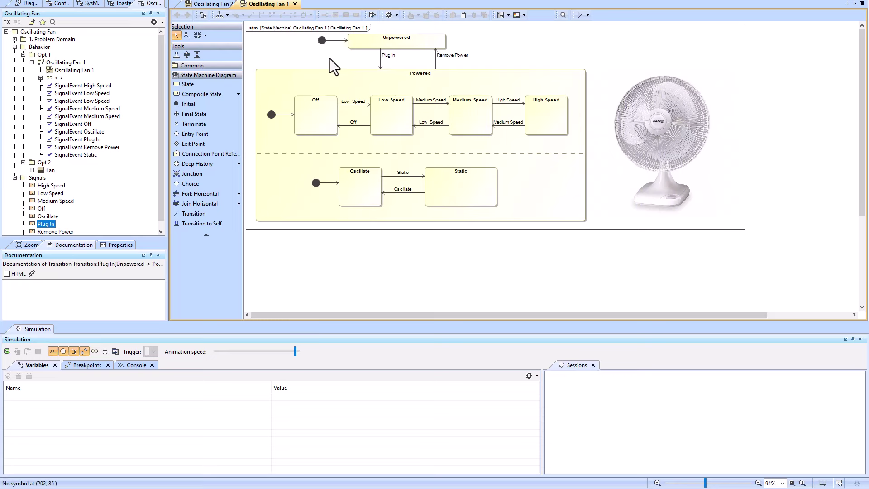
pyautogui.click(199, 164)
pyautogui.click(364, 88)
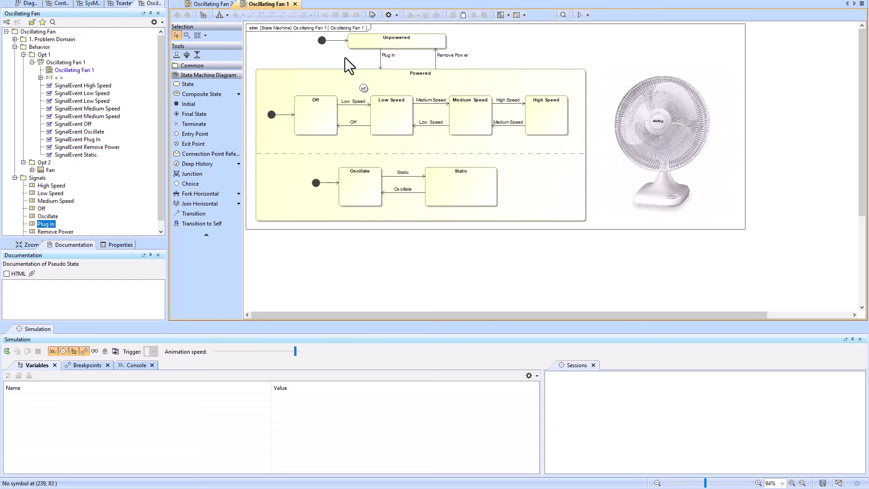
# Move the deep history node closer to the Plug In transition and reroute that transition's end from Powered to the node.
pyautogui.moveTo(366, 87)
pyautogui.mouseDown()
pyautogui.moveTo(376, 76)
pyautogui.moveTo(372, 81)
pyautogui.mouseUp()
pyautogui.click(380, 65)
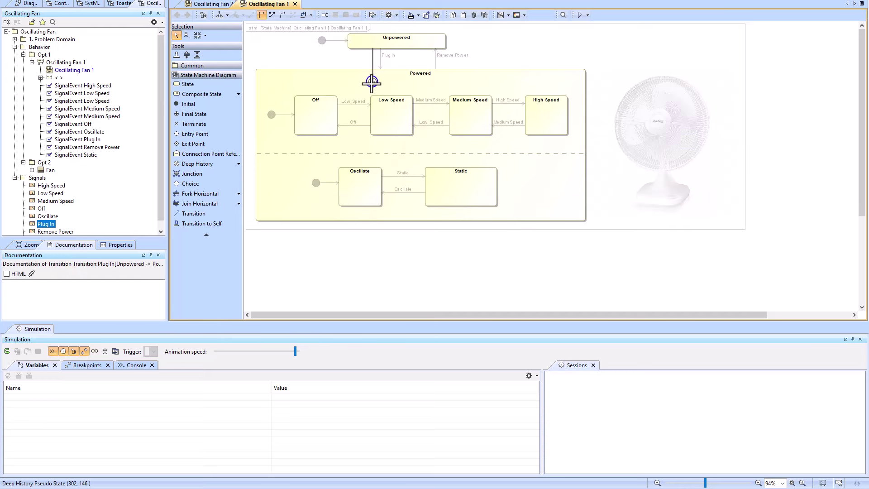
pyautogui.click(400, 66)
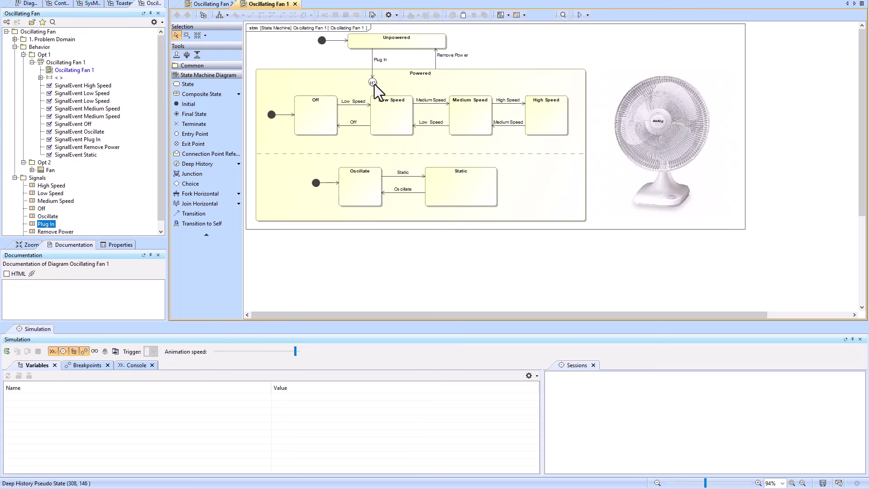
# Run the Oscillating Fan 1 simulation and fire Plug In, Low Speed and Medium Speed to reach the Medium Speed state.
pyautogui.click(579, 15)
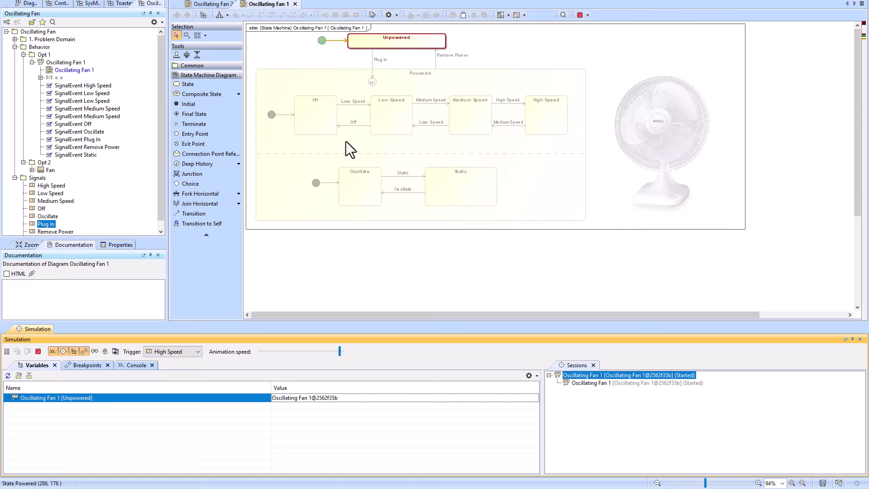
pyautogui.click(166, 352)
pyautogui.click(172, 406)
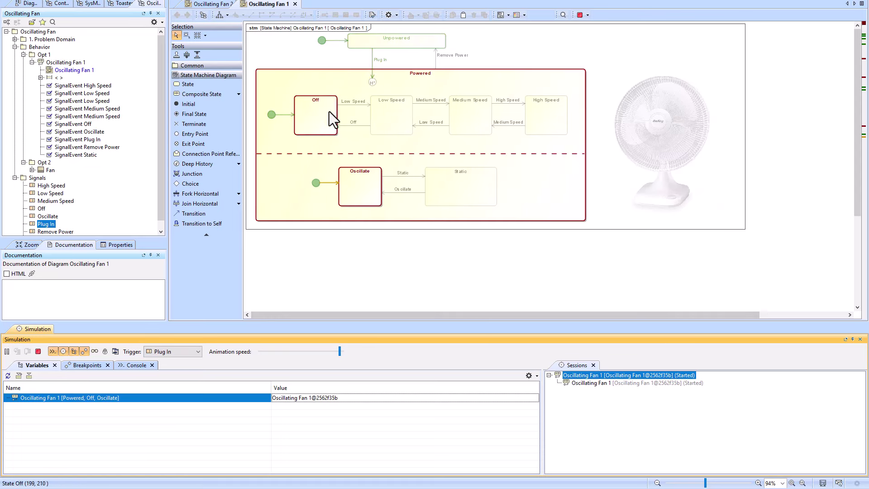
pyautogui.click(161, 354)
pyautogui.click(177, 369)
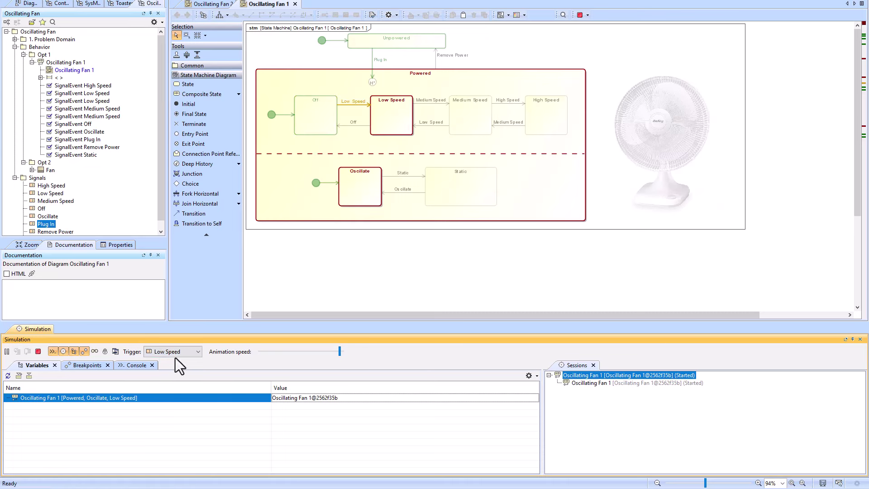
pyautogui.click(176, 355)
pyautogui.click(171, 379)
# Fire Remove Power and Plug In to test whether deep history restores the fan's speed state.
pyautogui.click(175, 354)
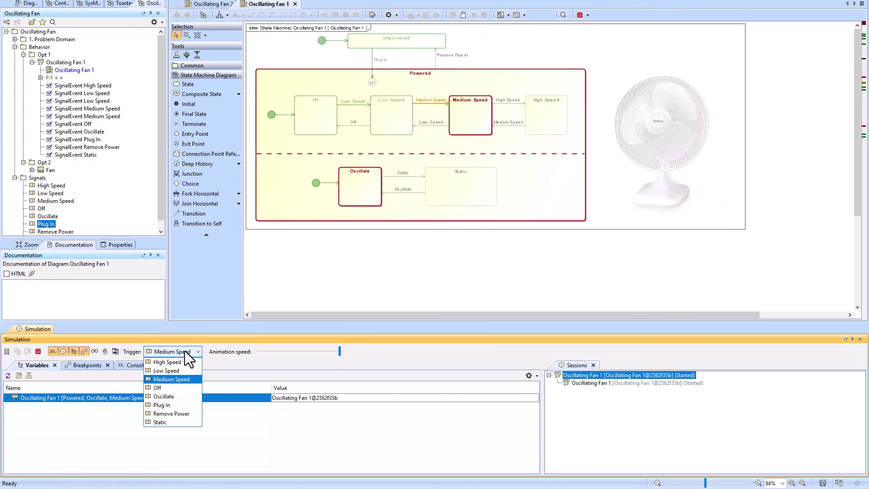
pyautogui.click(190, 413)
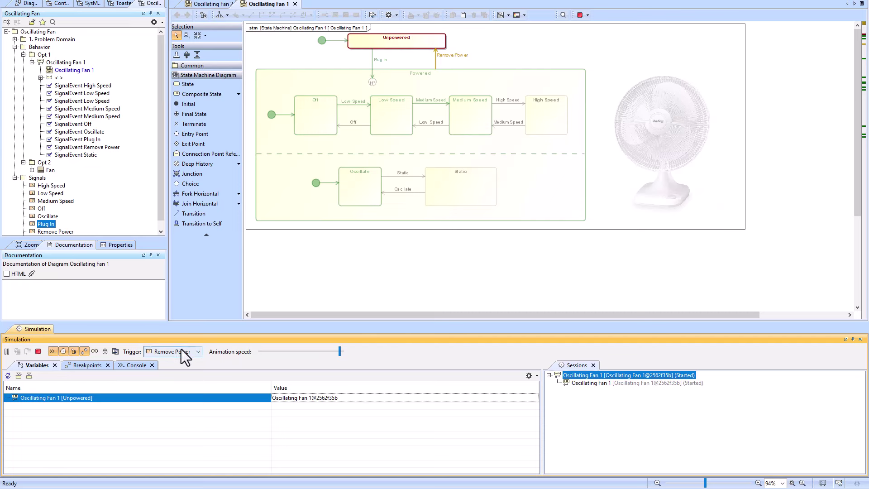
pyautogui.click(181, 351)
pyautogui.click(178, 405)
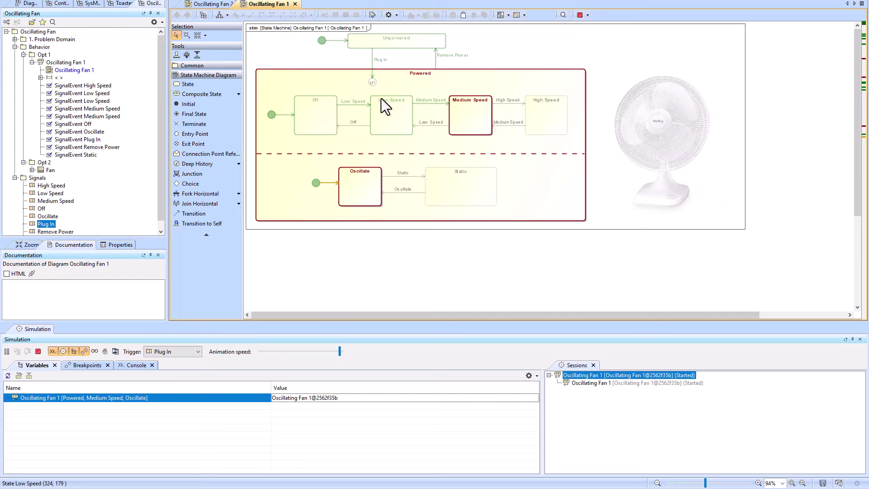
# Switch the fan to Static, and fire Remove Power and Plug In to test history for the oscillation region.
pyautogui.click(185, 354)
pyautogui.click(174, 422)
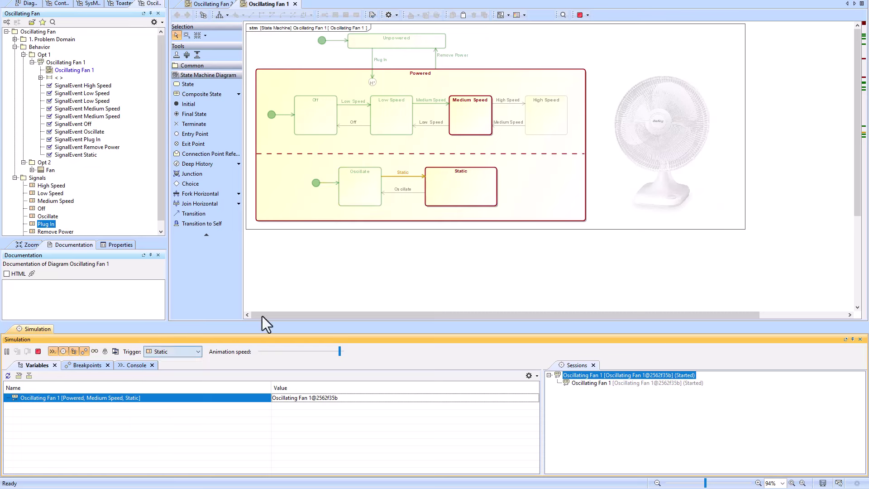
pyautogui.click(170, 353)
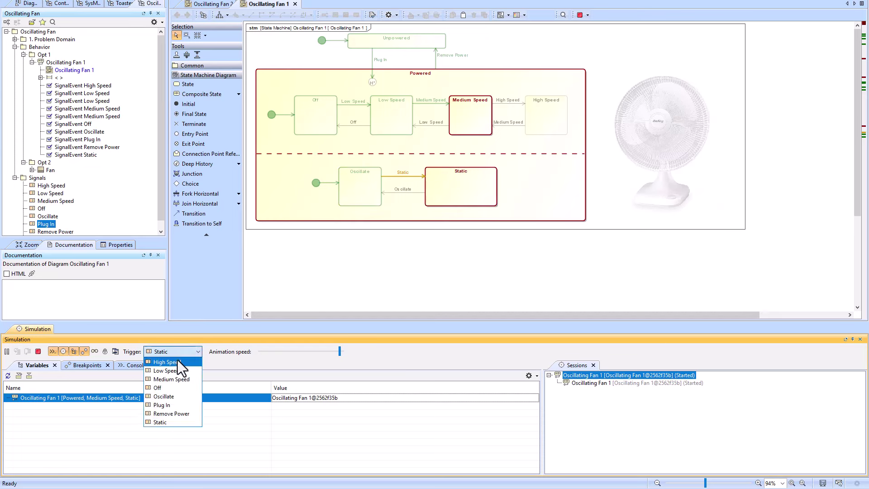
pyautogui.click(177, 412)
pyautogui.click(177, 353)
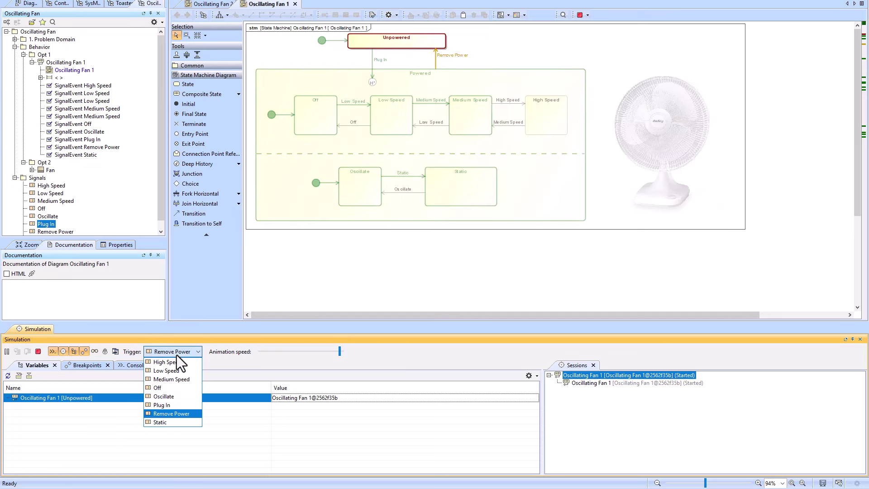
pyautogui.click(178, 404)
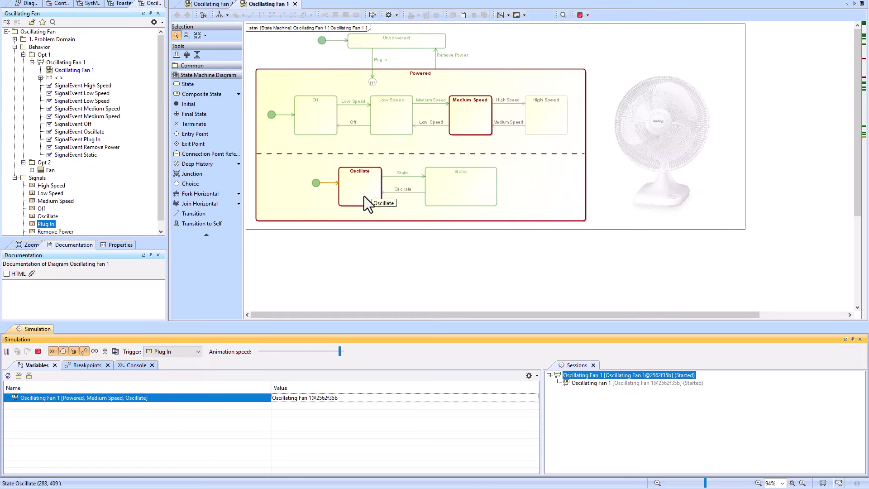
# Place a second Deep History node in the region holding Oscillate and Static, and terminate the running simulation.
pyautogui.click(196, 164)
pyautogui.click(284, 166)
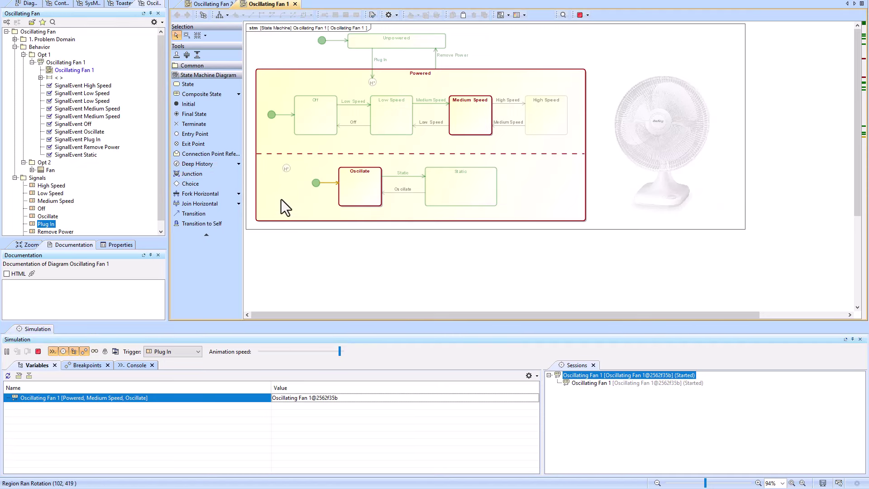
pyautogui.click(579, 15)
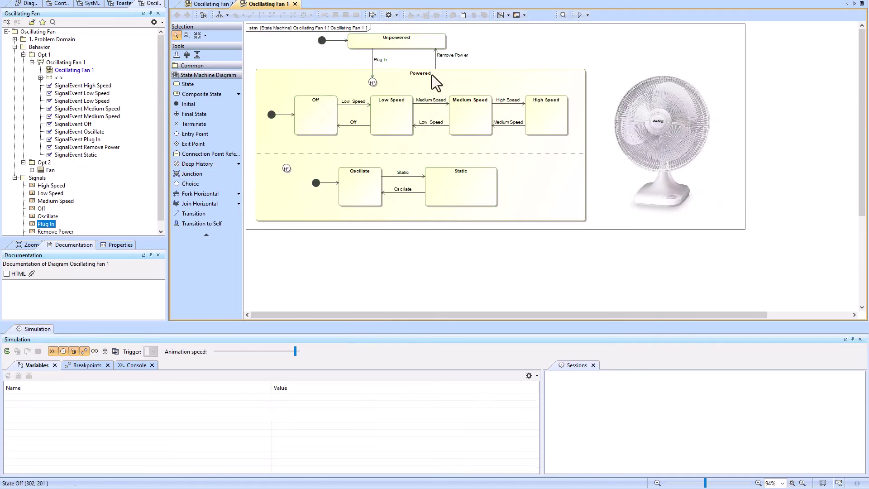
# Start the Oscillating Fan 1 simulation and fire the Plug In trigger to enter the Powered state.
pyautogui.click(580, 16)
pyautogui.click(7, 351)
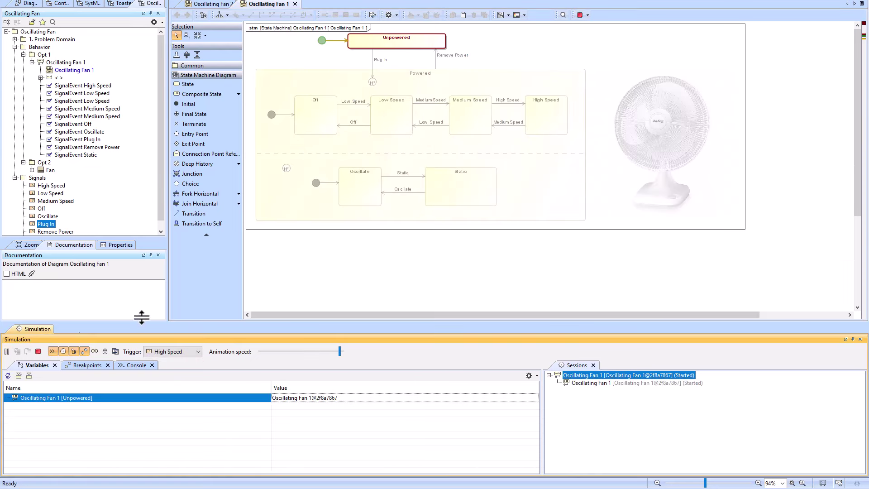
pyautogui.click(177, 353)
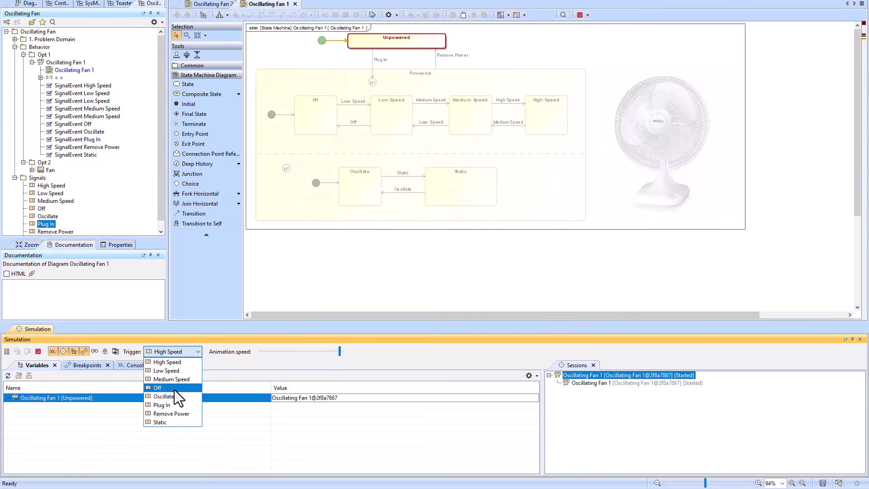
pyautogui.click(171, 363)
pyautogui.click(180, 353)
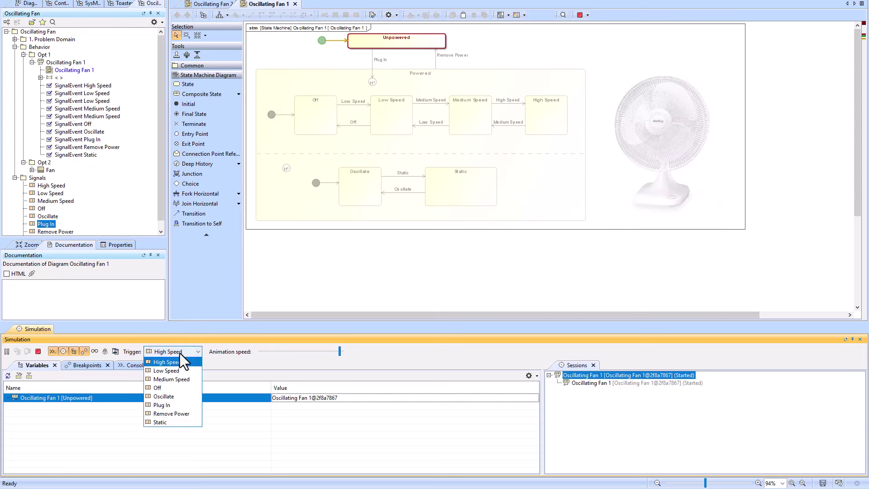
pyautogui.click(175, 405)
# Fire Low Speed, Medium Speed and Static to bring the powered fan to Medium Speed and Static.
pyautogui.click(176, 353)
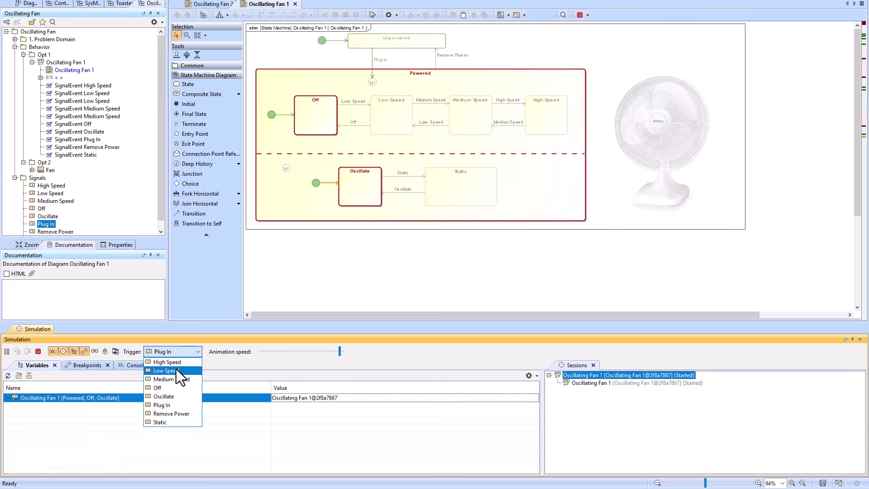
pyautogui.click(176, 362)
pyautogui.click(176, 353)
pyautogui.click(176, 372)
pyautogui.click(177, 354)
pyautogui.click(178, 379)
pyautogui.click(177, 353)
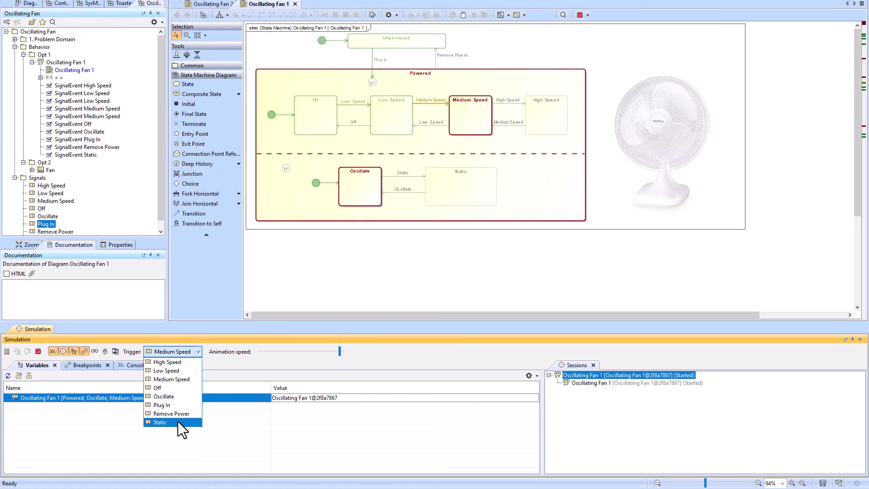
pyautogui.click(178, 422)
# Fire Remove Power and Plug In to test whether the unconnected second Deep History node restores Static.
pyautogui.click(177, 354)
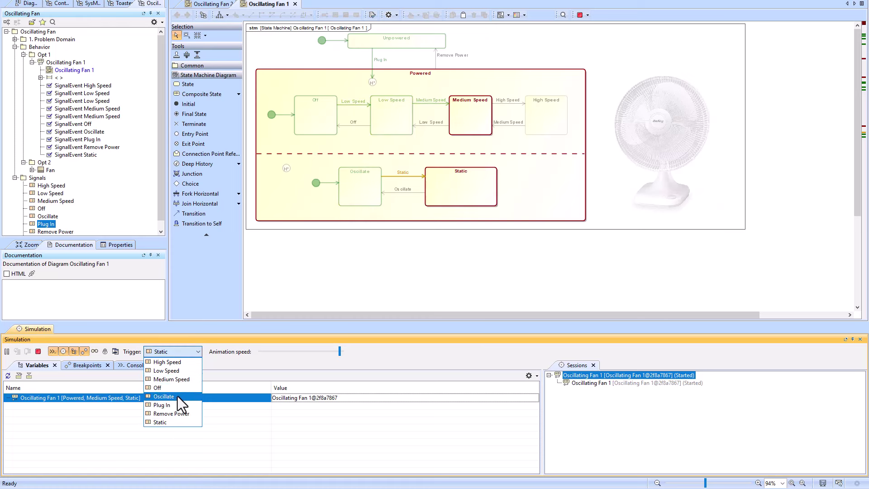
pyautogui.click(178, 413)
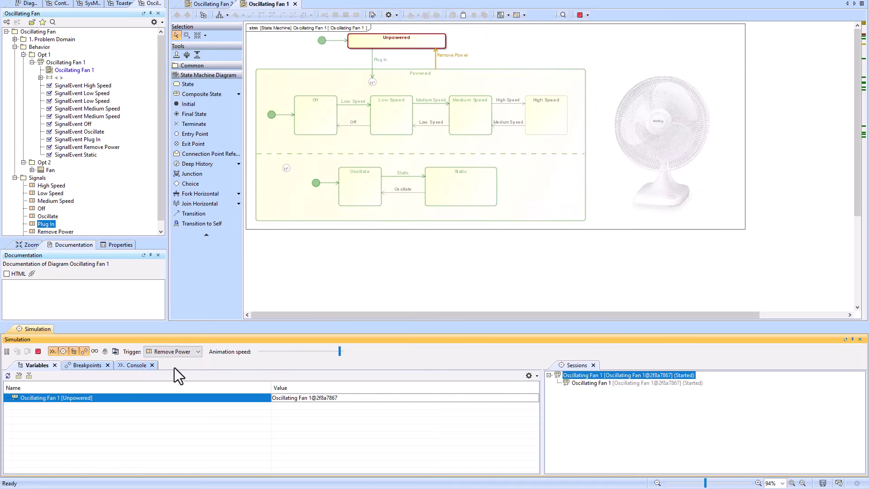
pyautogui.click(174, 354)
pyautogui.click(175, 405)
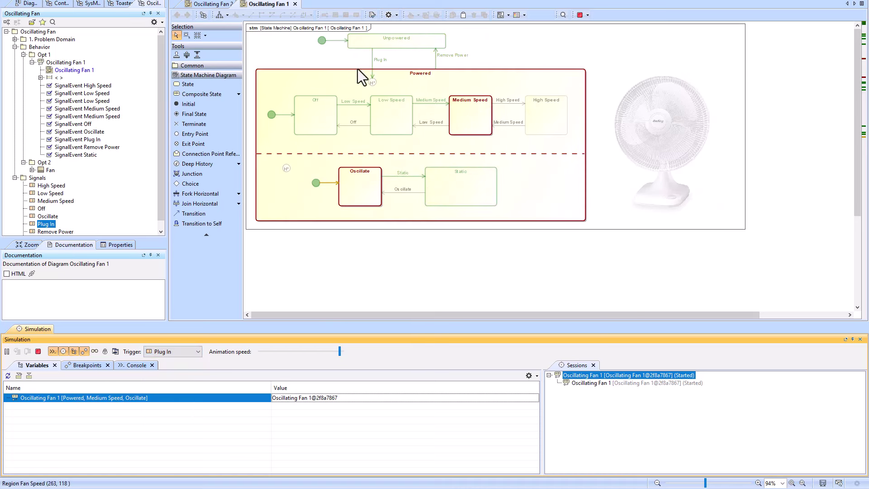
# Insert a horizontal fork on the Plug In transition, branch it to the Deep History node in the oscillation region, and check the simulation console.
pyautogui.click(200, 193)
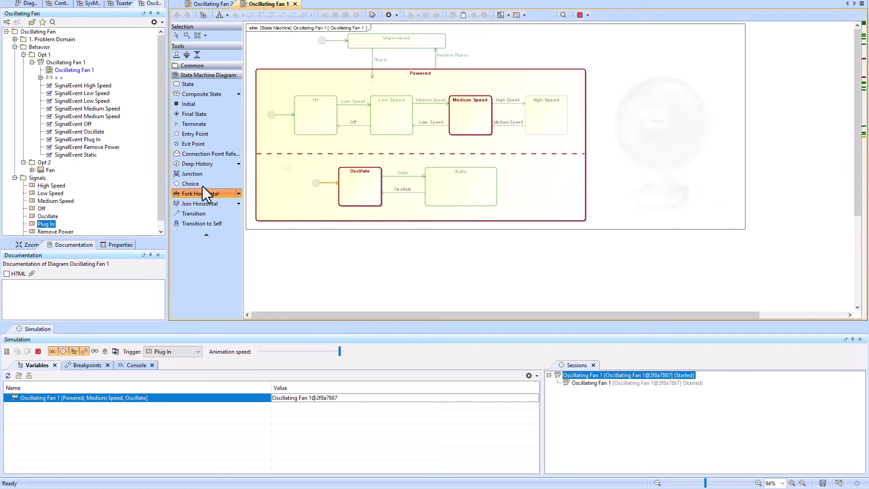
pyautogui.click(372, 61)
pyautogui.moveTo(359, 61); pyautogui.dragTo(318, 59)
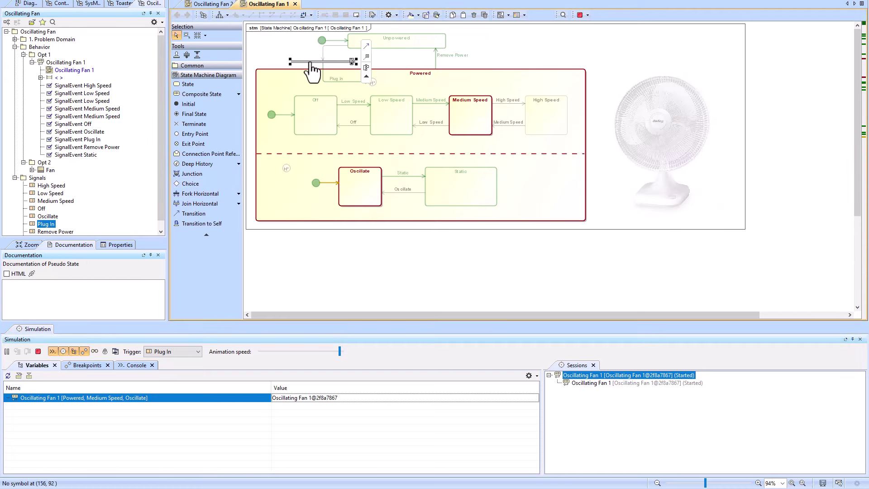
pyautogui.click(345, 59)
pyautogui.moveTo(373, 50); pyautogui.dragTo(286, 168)
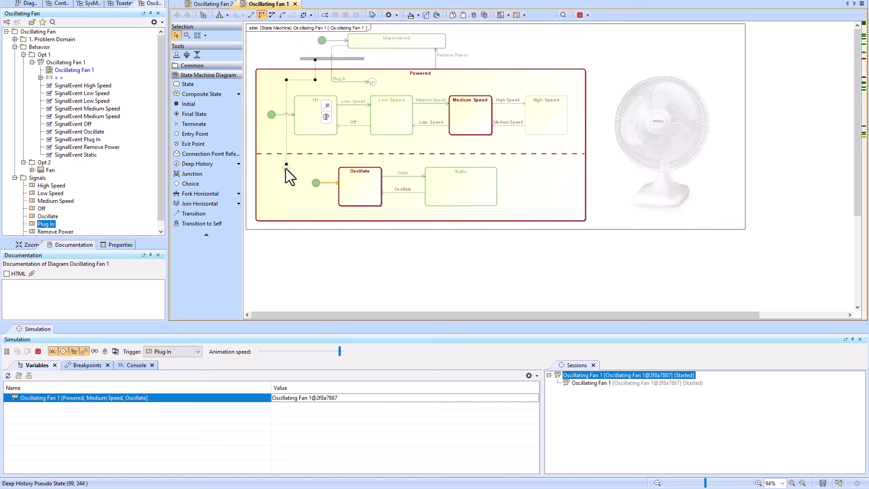
pyautogui.click(139, 365)
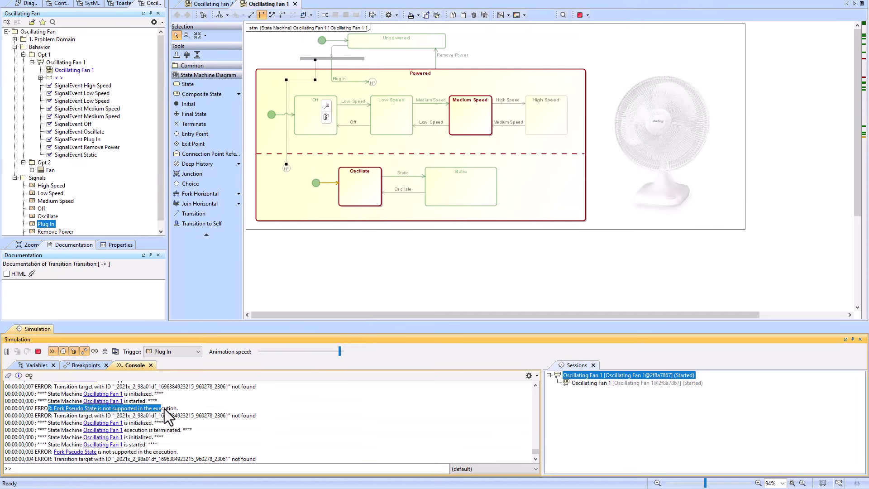
# Terminate the running simulation and undo the fork and its added transition.
pyautogui.click(38, 352)
pyautogui.click(502, 51)
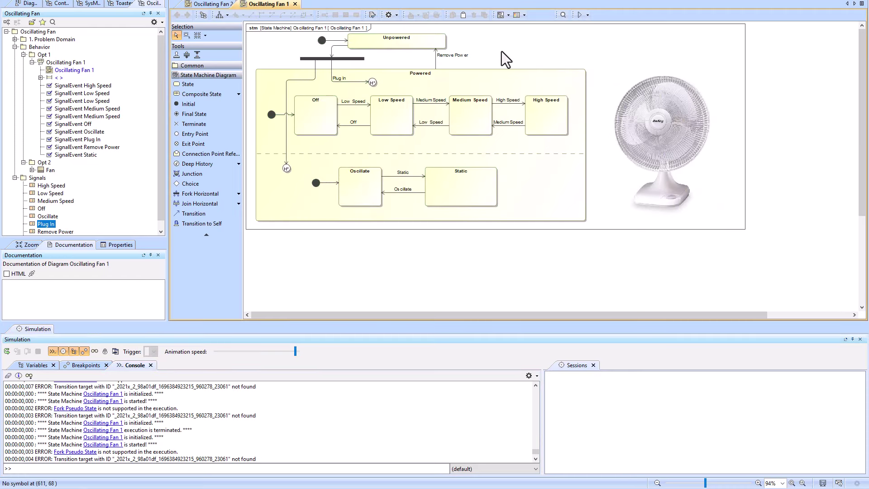
pyautogui.hotkey('ctrl', 'z')
pyautogui.hotkey('ctrl', 'z')
pyautogui.hotkey('ctrl', 'z')
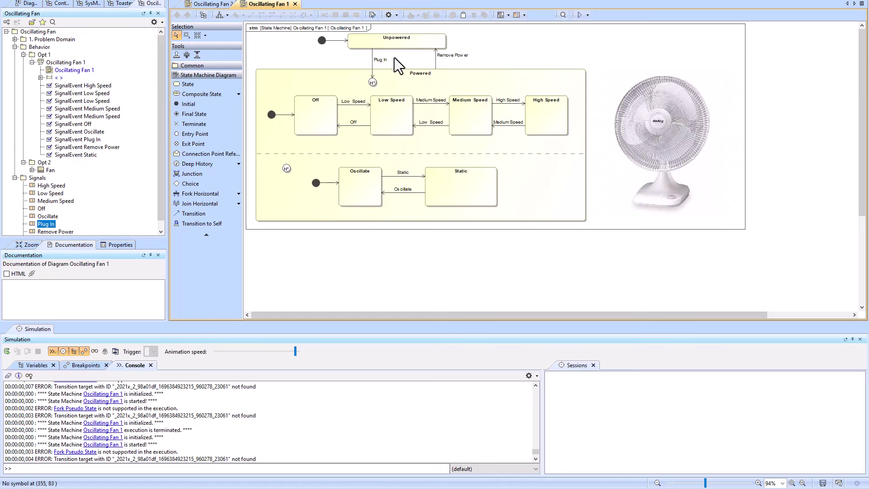
# Draw a transition from Unpowered to the oscillation region's Deep History node, route it above the Powered state, and assign the Plug In signal as its trigger.
pyautogui.click(360, 44)
pyautogui.moveTo(446, 43); pyautogui.dragTo(284, 168)
pyautogui.moveTo(339, 96); pyautogui.dragTo(342, 59)
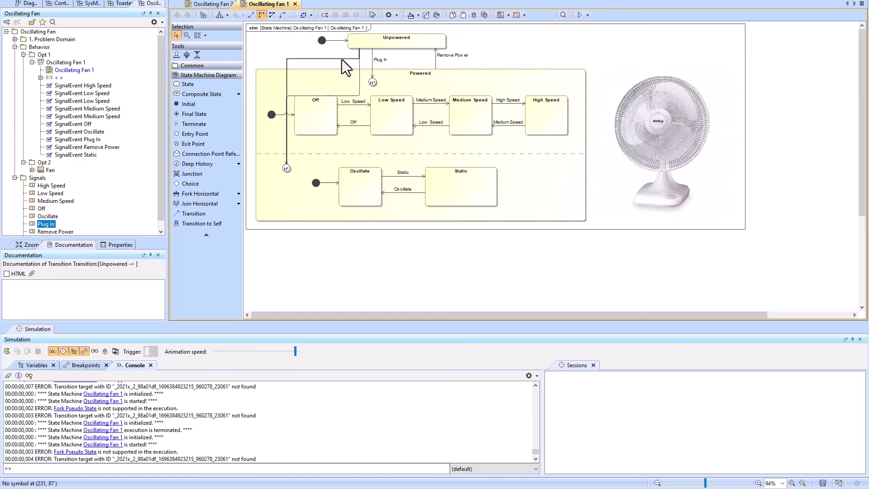
pyautogui.click(46, 224)
pyautogui.moveTo(298, 92); pyautogui.dragTo(360, 58)
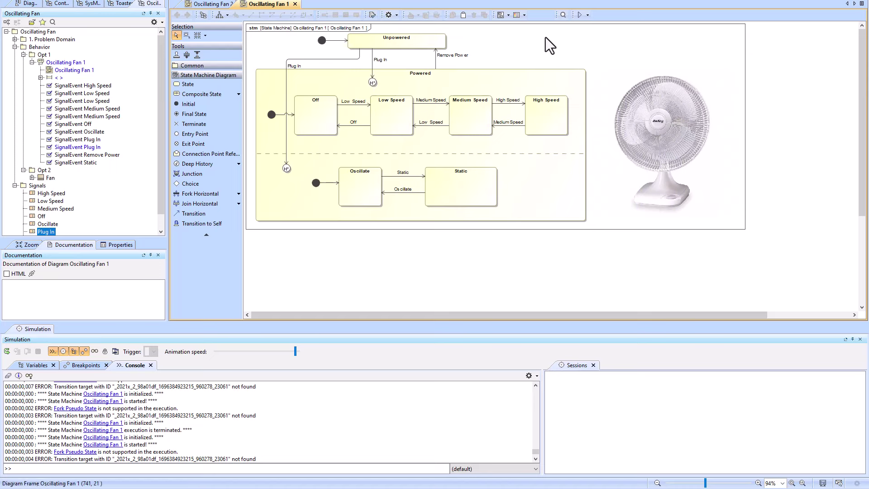
# Run the Oscillating Fan 1 simulation and fire Plug In to test which of the two Plug In transitions is taken.
pyautogui.click(58, 365)
pyautogui.click(36, 368)
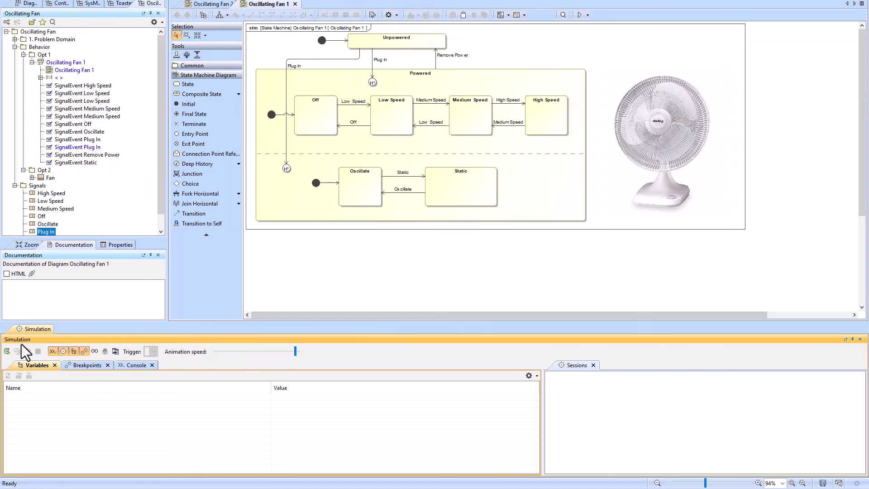
pyautogui.click(7, 351)
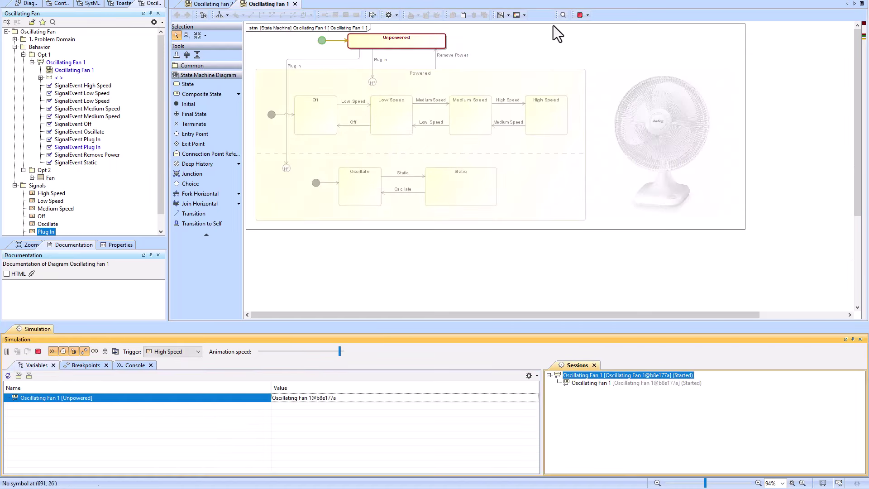
pyautogui.click(172, 352)
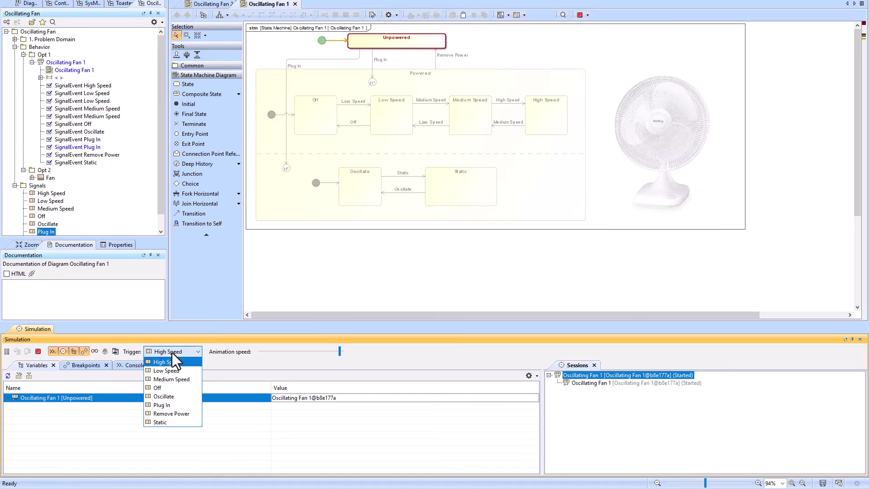
pyautogui.click(170, 406)
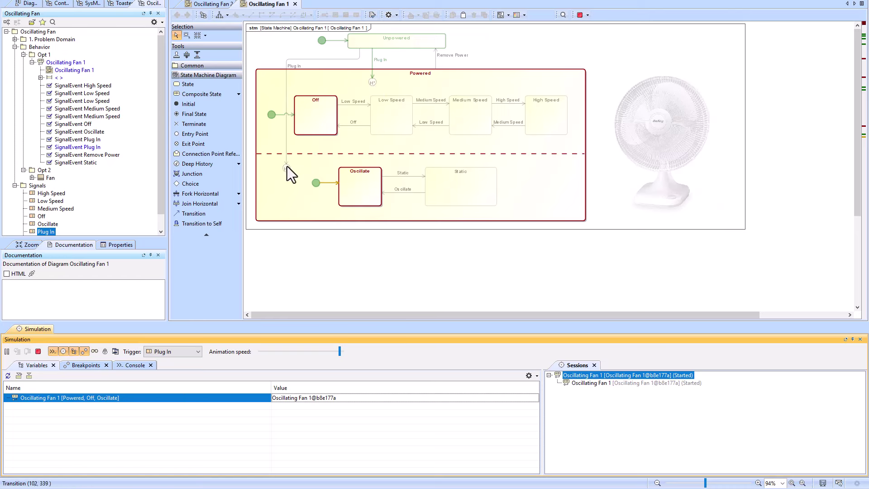
# Terminate the simulation and delete the Plug In transition from Unpowered to the fan speed region's Deep History node.
pyautogui.click(579, 15)
pyautogui.click(371, 66)
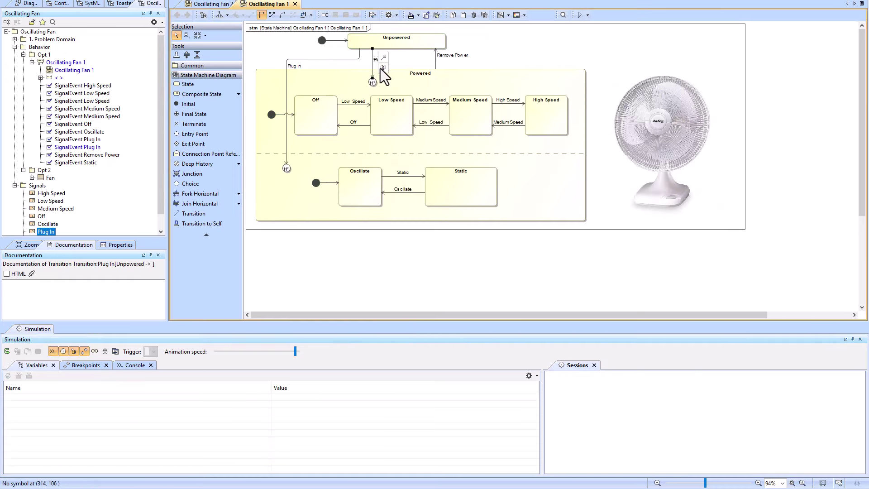
pyautogui.click(383, 68)
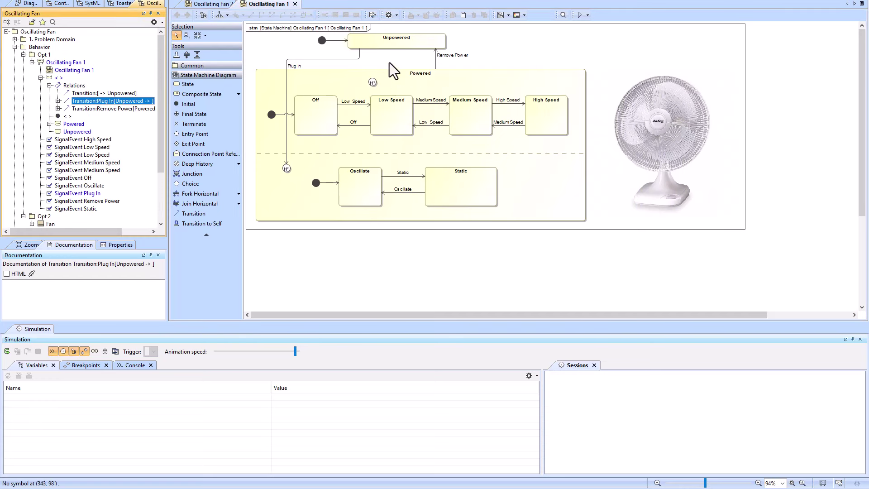
# Run the simulation with the remaining Plug In transition, and fire Plug In and Static.
pyautogui.click(580, 15)
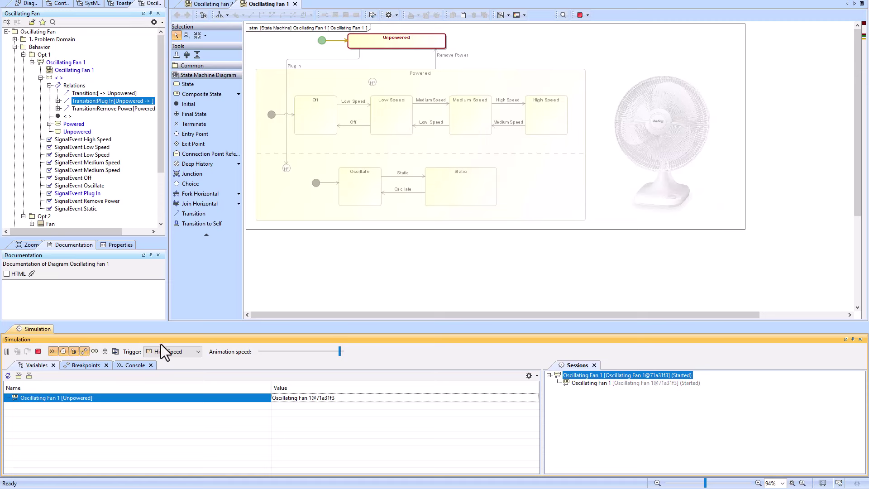
pyautogui.click(172, 352)
pyautogui.click(181, 398)
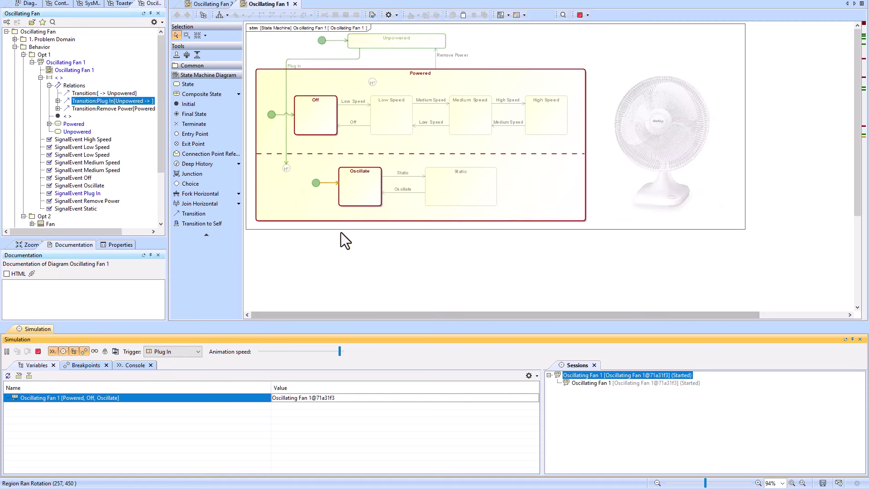
pyautogui.click(189, 352)
pyautogui.click(171, 420)
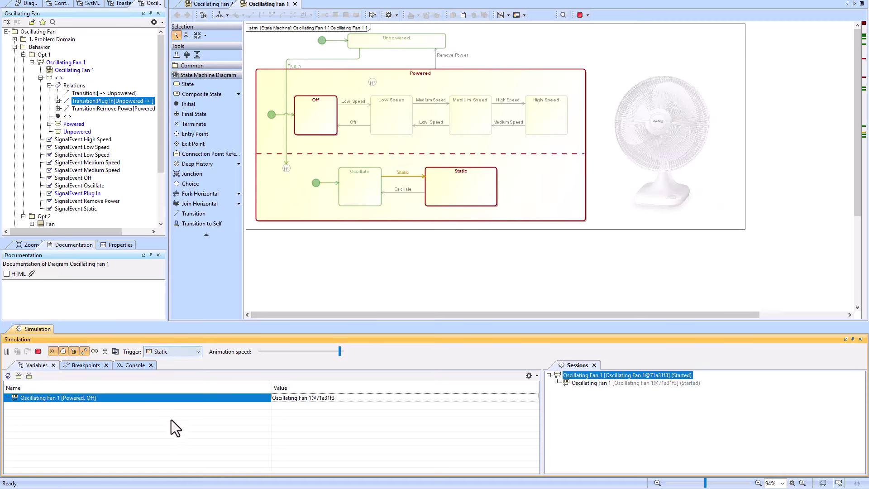
# Fire Remove Power and Plug In to test the oscillation region's deep history, and terminate the simulation.
pyautogui.click(183, 351)
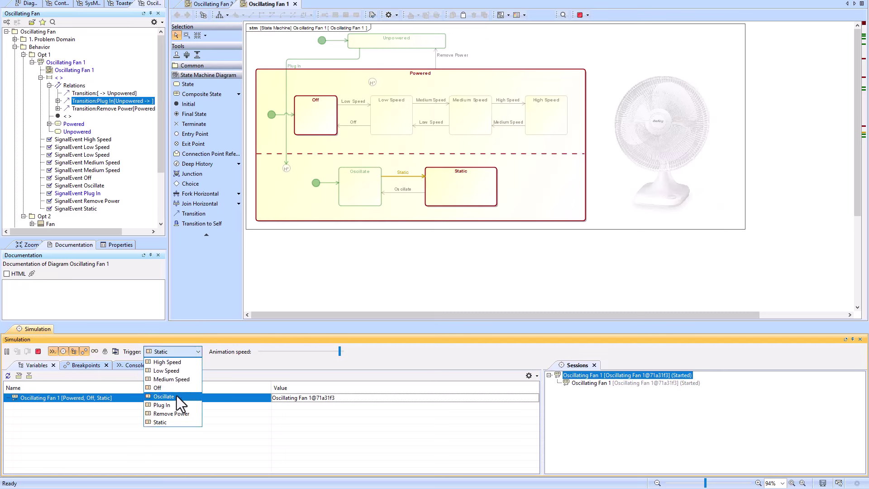
pyautogui.click(178, 413)
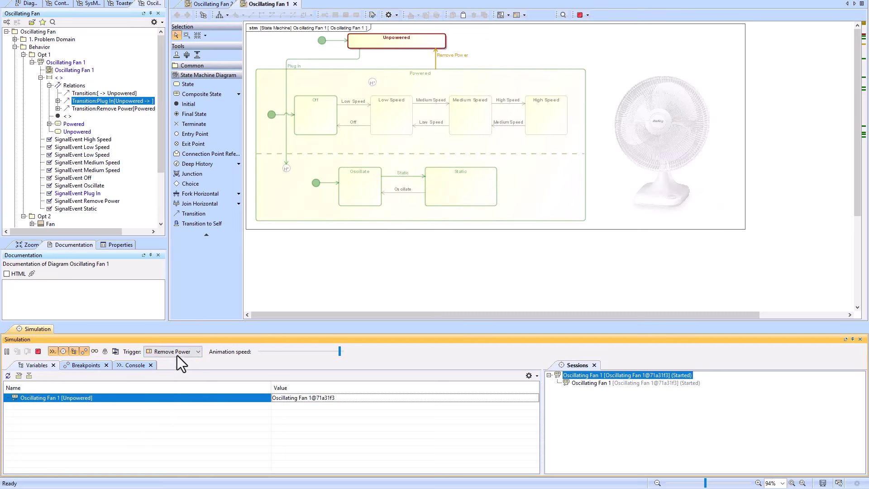
pyautogui.click(178, 352)
pyautogui.click(176, 405)
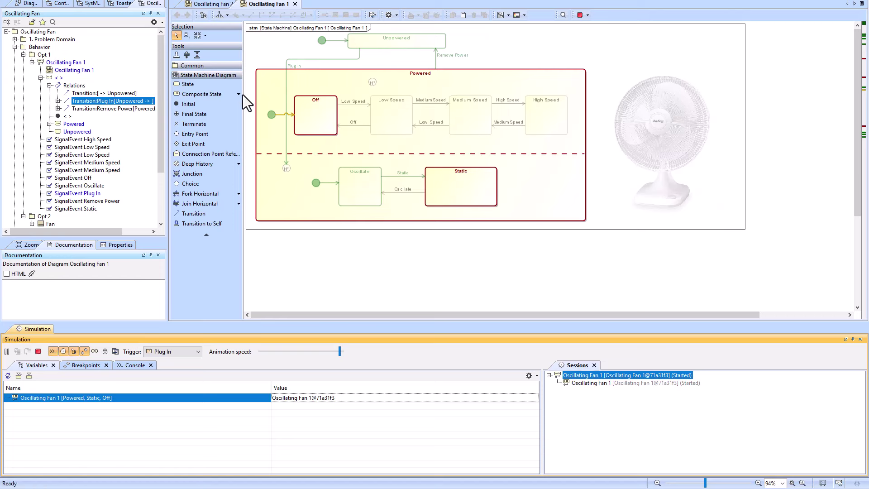
pyautogui.click(580, 16)
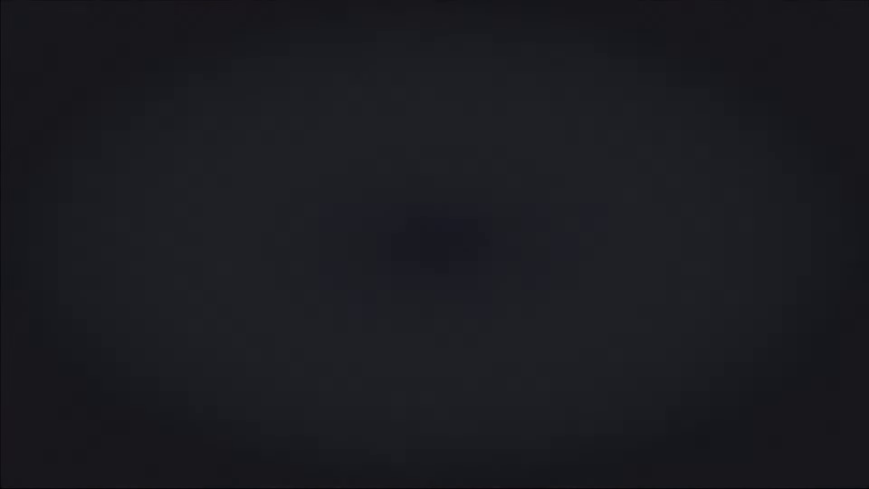